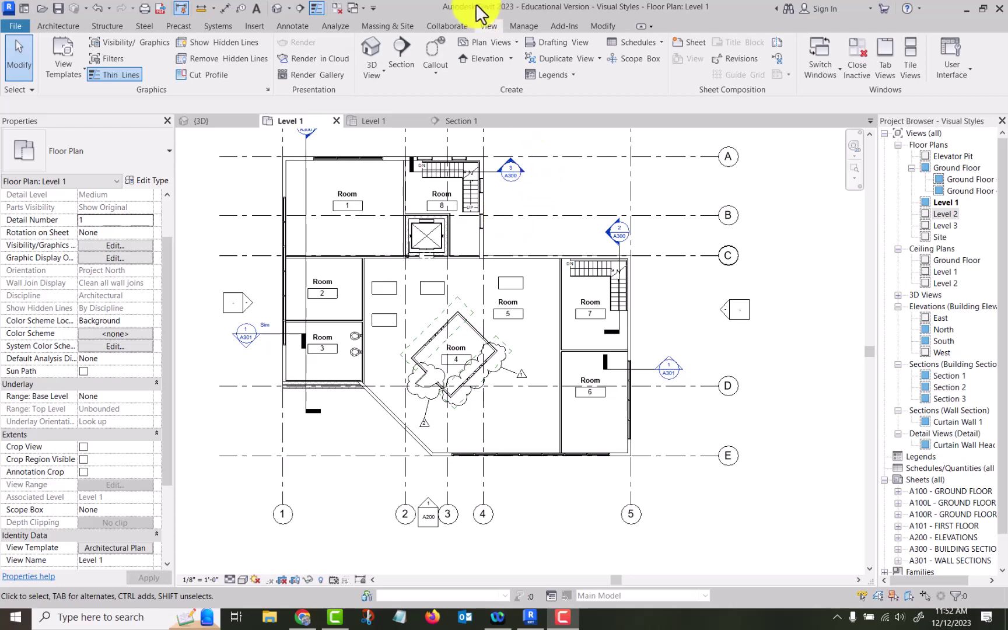
Step: Examine the project's Object Styles for model and annotation categories, including the discipline filter options, without changing anything
{"action": "left_click", "coordinate": [525, 27]}
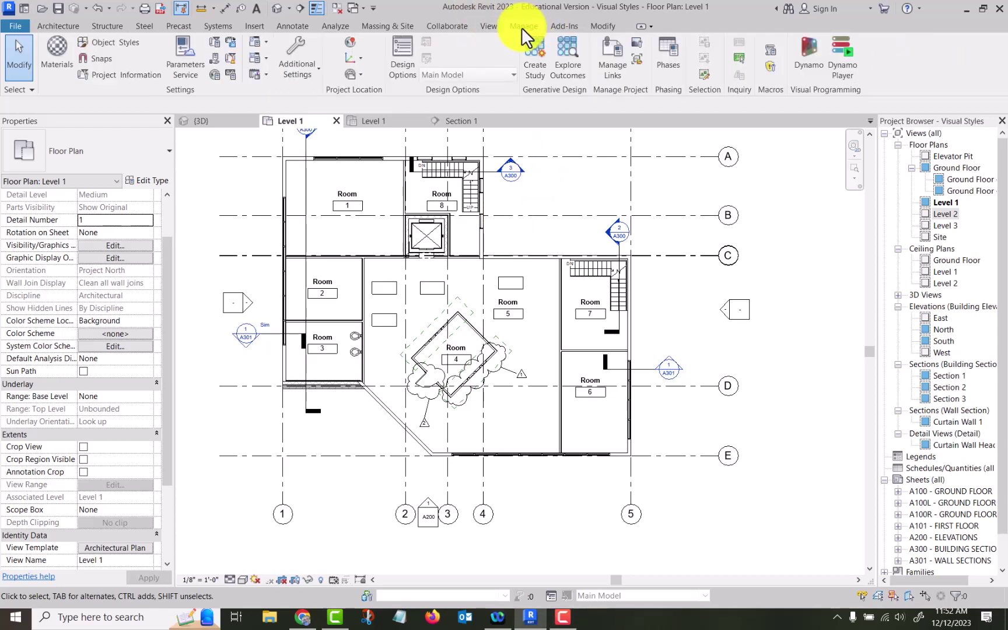
{"action": "left_click", "coordinate": [299, 69]}
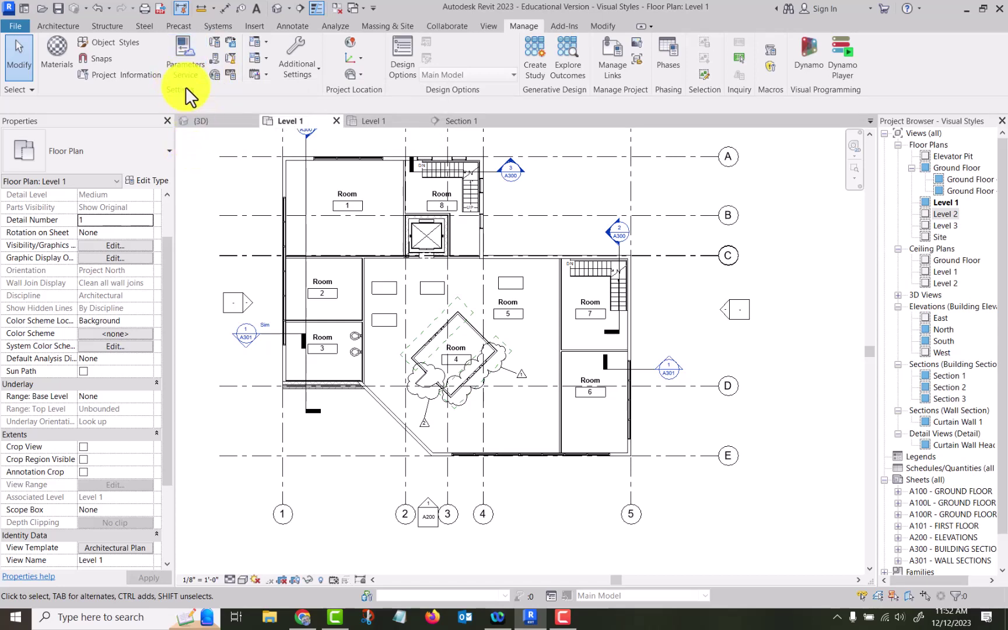
{"action": "left_click", "coordinate": [122, 40]}
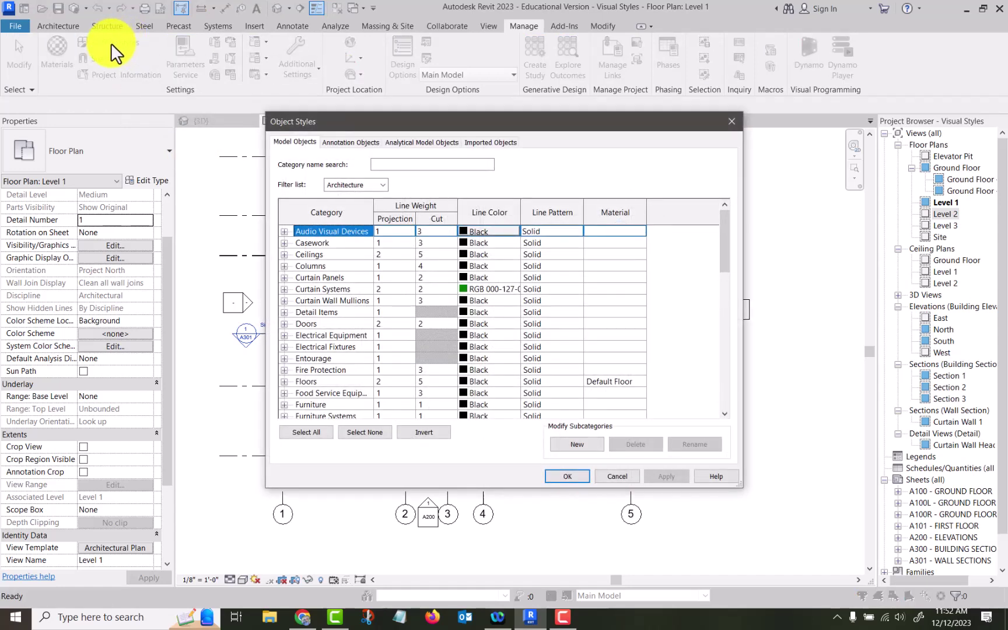
{"action": "left_click_drag", "start_coordinate": [470, 123], "coordinate": [601, 34]}
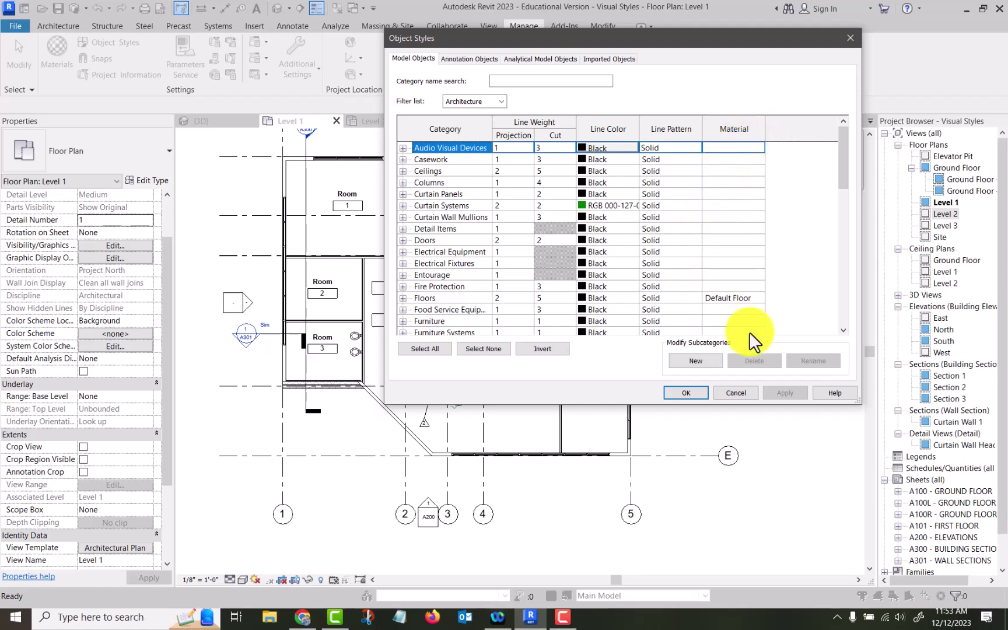
{"action": "left_click", "coordinate": [500, 103]}
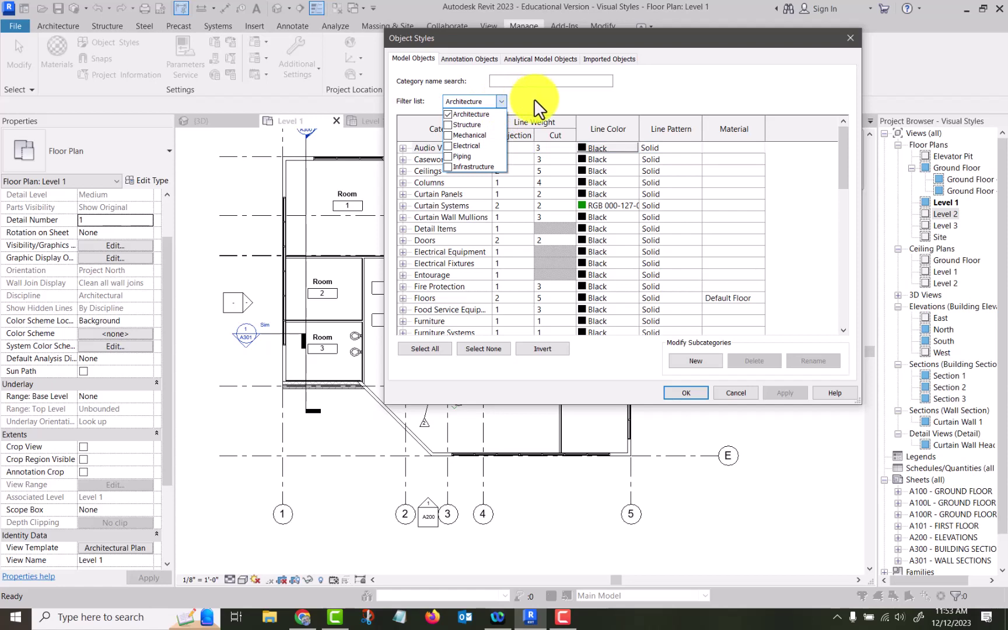
{"action": "left_click", "coordinate": [534, 99]}
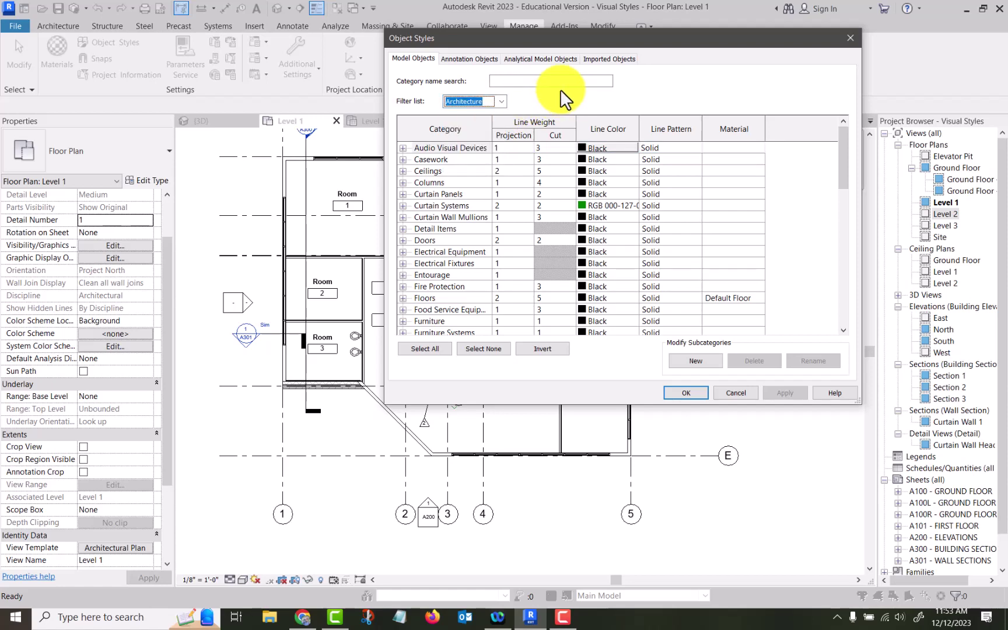
{"action": "key", "text": "Escape"}
{"action": "left_click", "coordinate": [87, 44]}
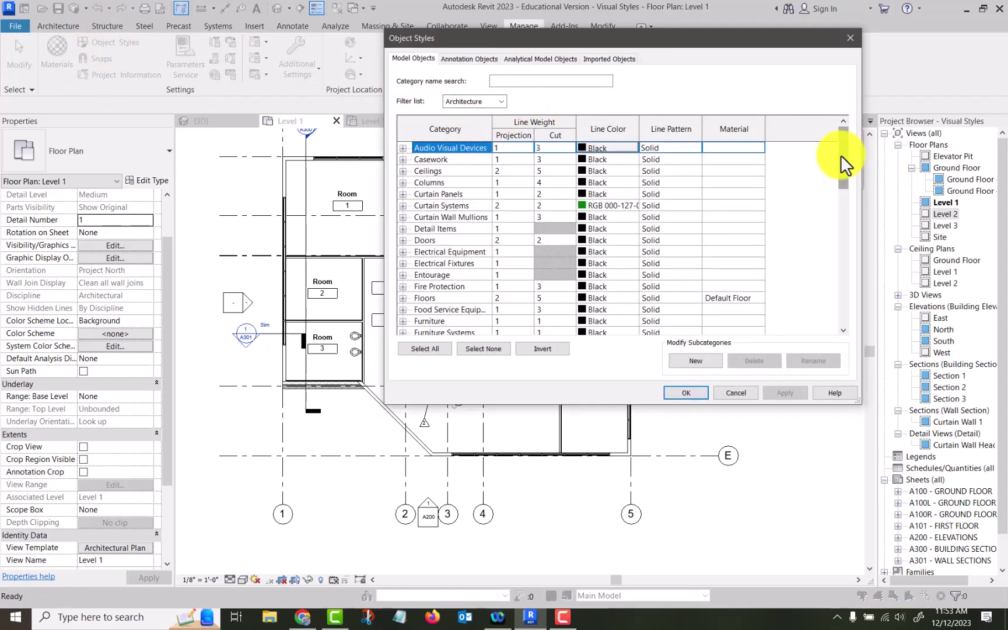
{"action": "left_click_drag", "start_coordinate": [842, 155], "coordinate": [837, 307]}
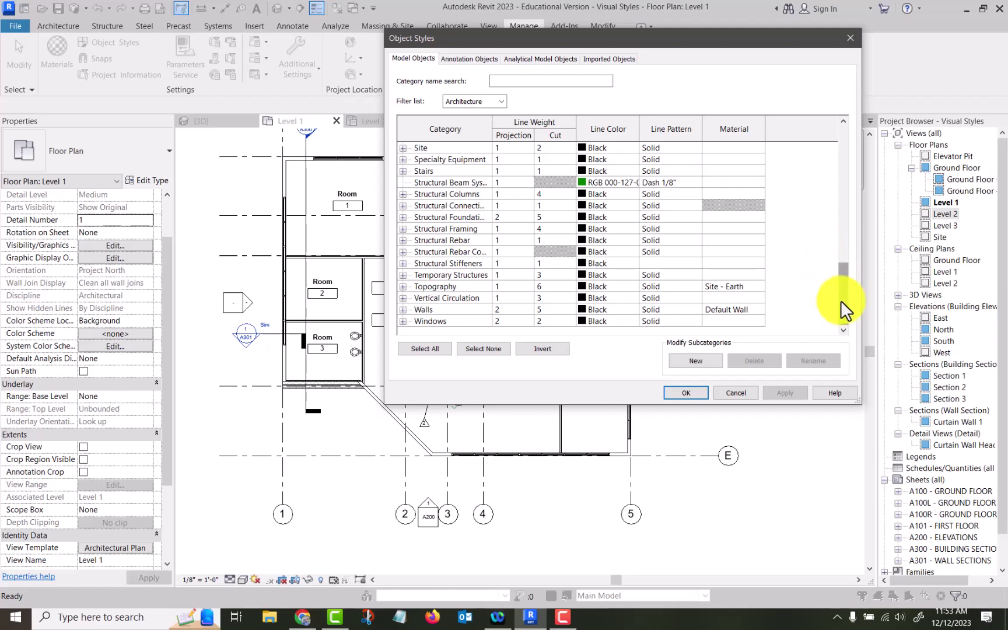
{"action": "left_click_drag", "start_coordinate": [844, 269], "coordinate": [848, 109]}
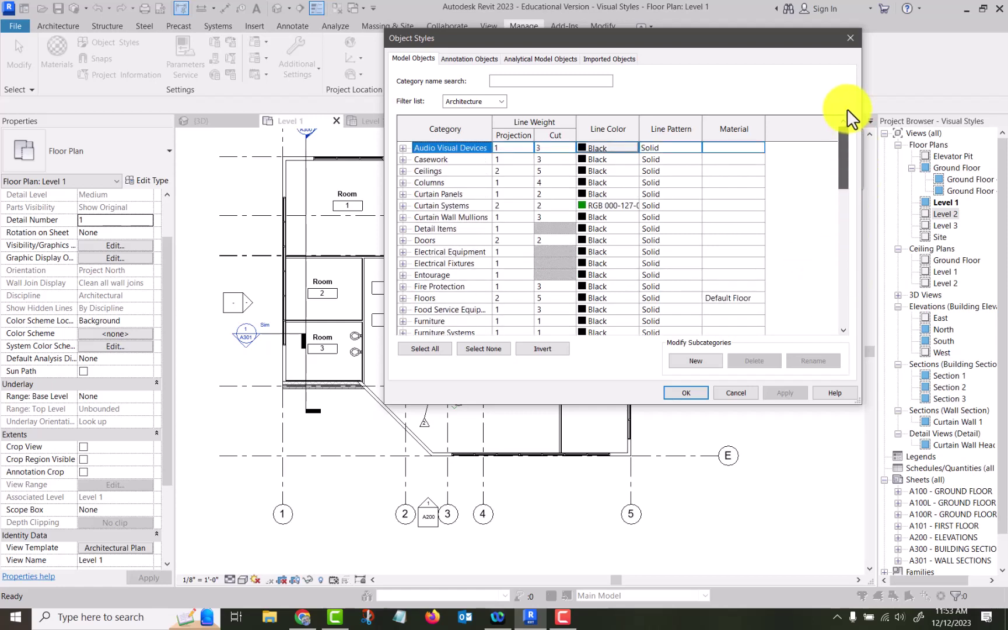
{"action": "left_click", "coordinate": [475, 58]}
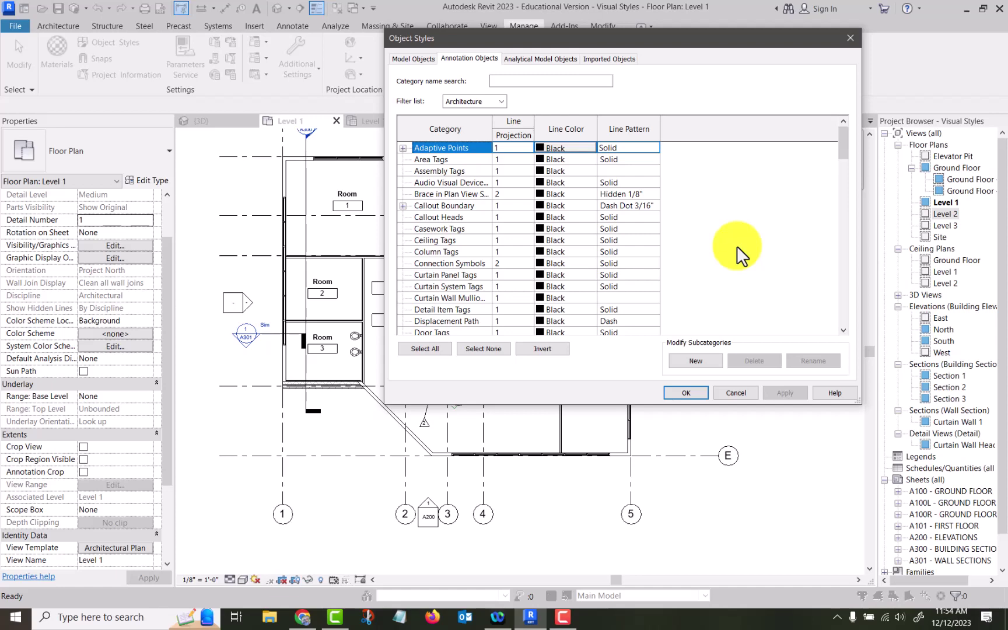
{"action": "left_click", "coordinate": [736, 392]}
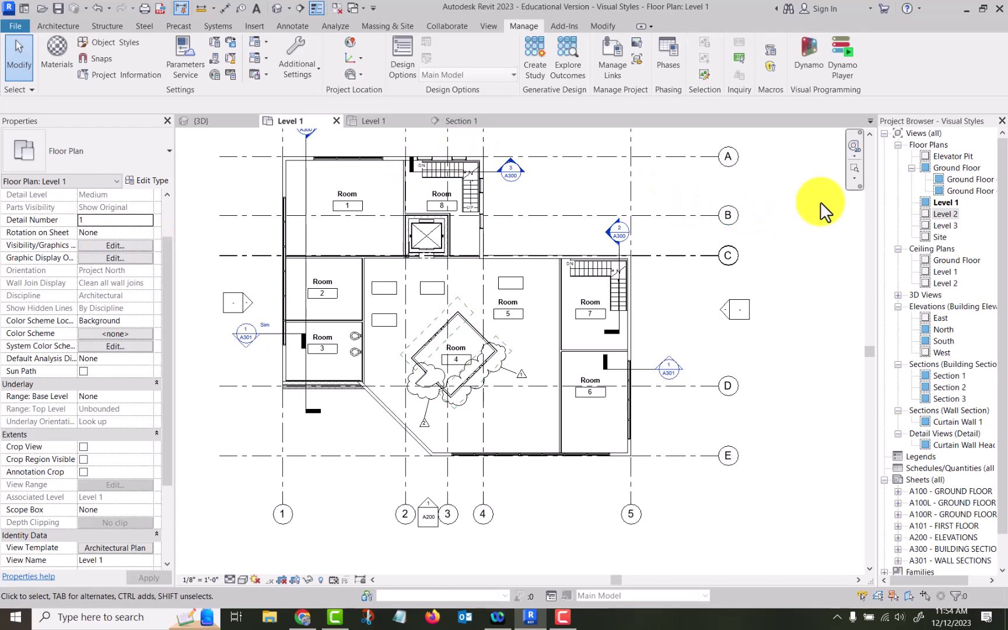
Step: Open the Ground Floor plan view and set its visual style to Hidden Line
{"action": "left_click", "coordinate": [954, 162]}
{"action": "left_click", "coordinate": [957, 163]}
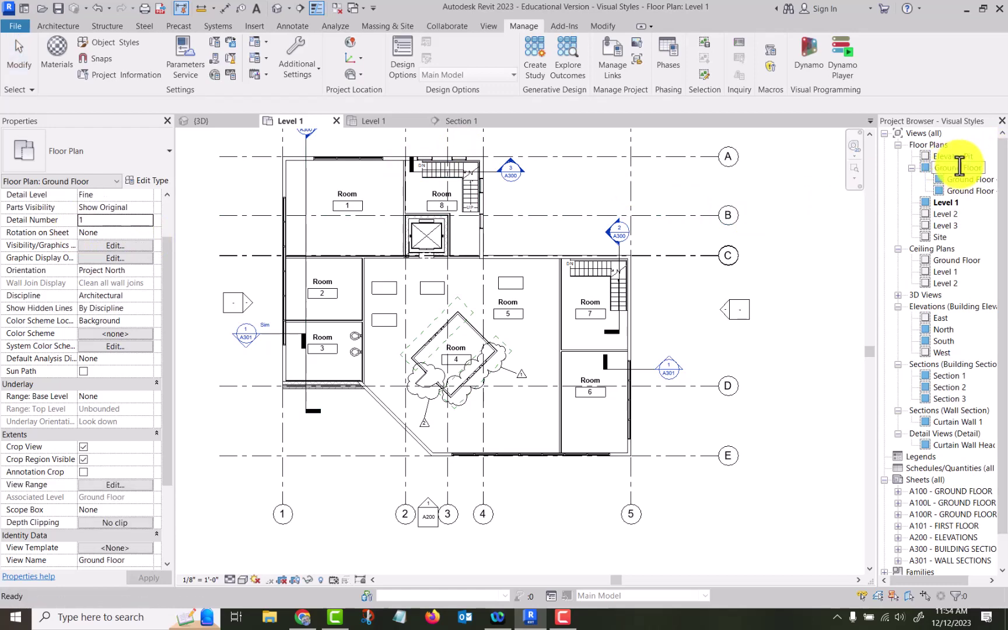
{"action": "key", "text": "Escape"}
{"action": "double_click", "coordinate": [954, 164]}
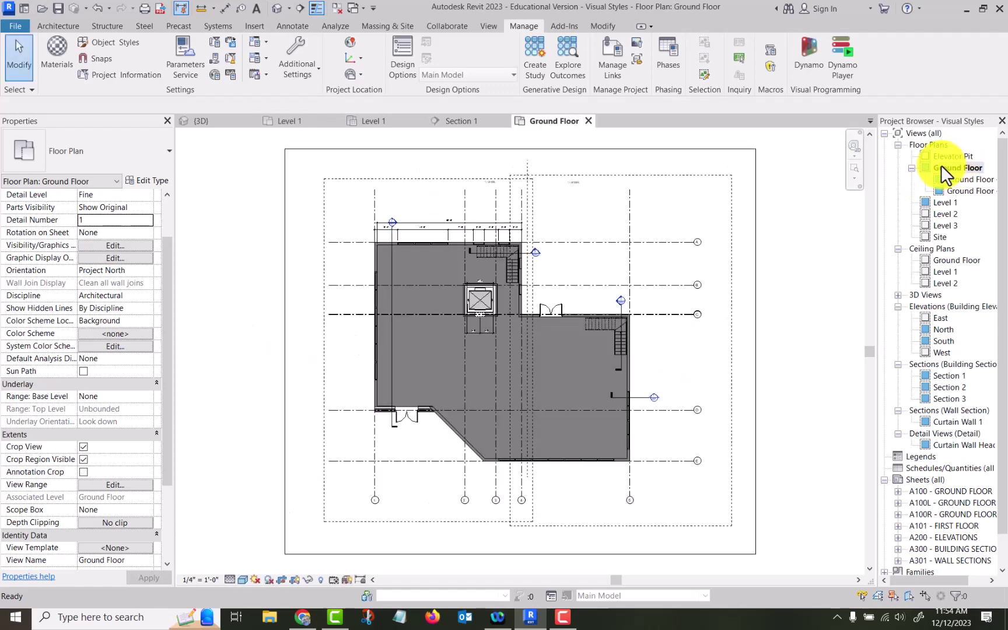
{"action": "left_click", "coordinate": [239, 579]}
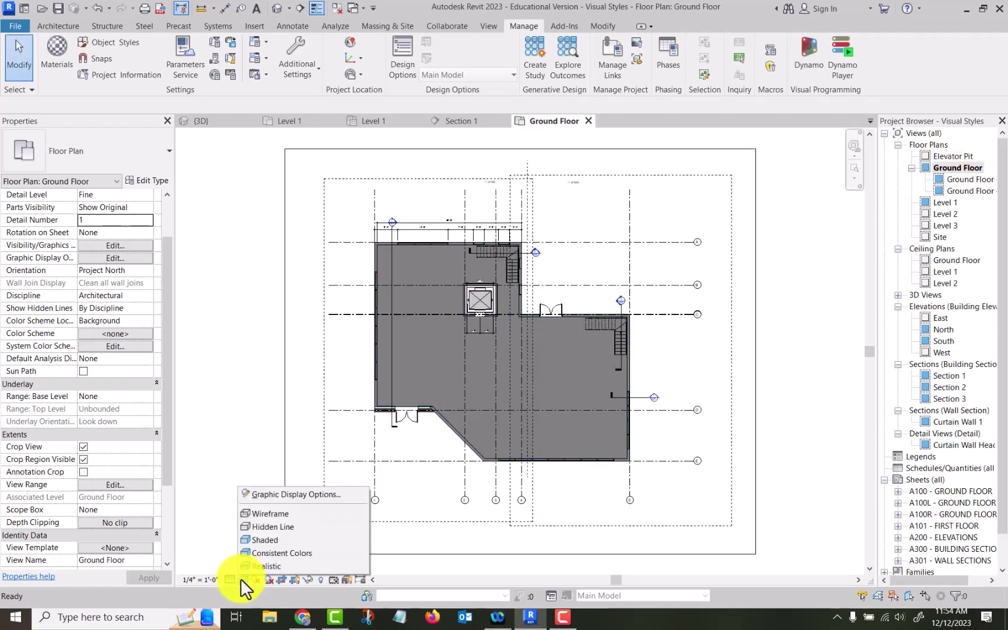
{"action": "left_click", "coordinate": [267, 523]}
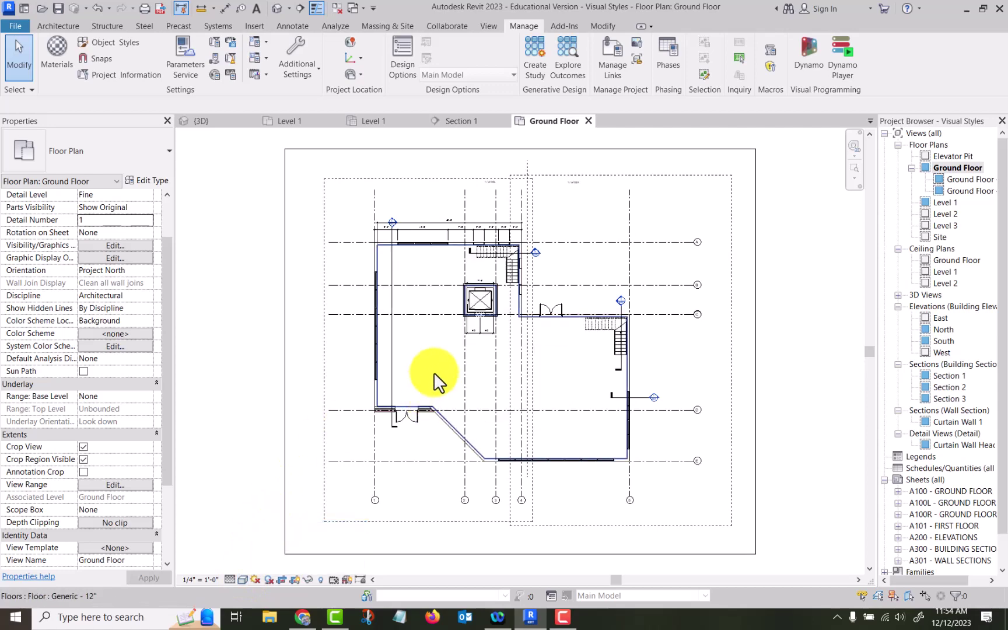
Step: Set the Ground Floor plan's view range Bottom and View Depth levels to Level Below (Elevator Pit)
{"action": "scroll", "coordinate": [433, 373], "scroll_direction": "up", "scroll_amount": 1}
{"action": "scroll", "coordinate": [438, 367], "scroll_direction": "up", "scroll_amount": 2}
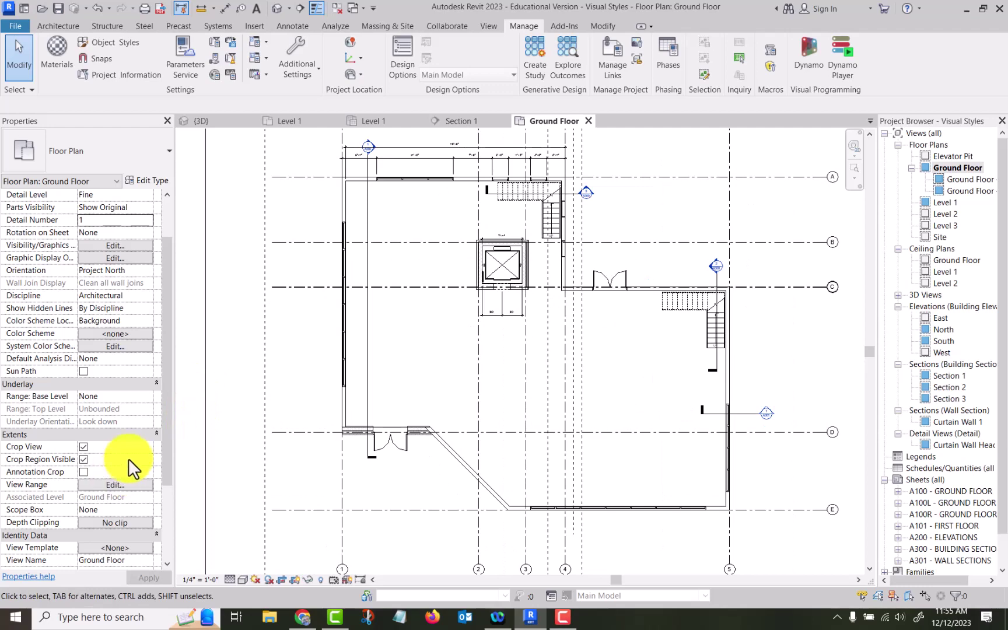
{"action": "left_click", "coordinate": [117, 485]}
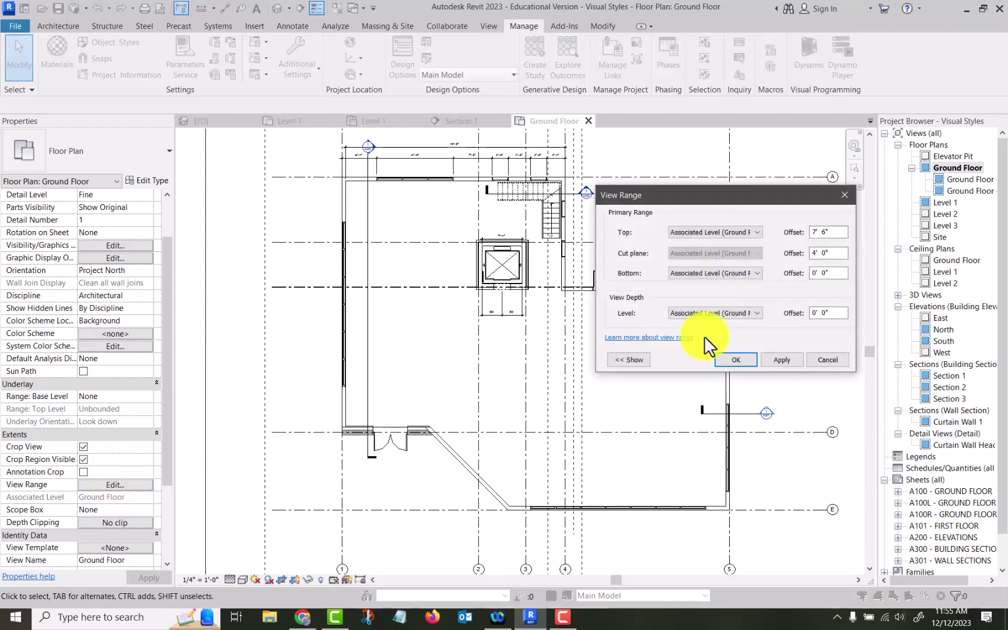
{"action": "left_click", "coordinate": [759, 273]}
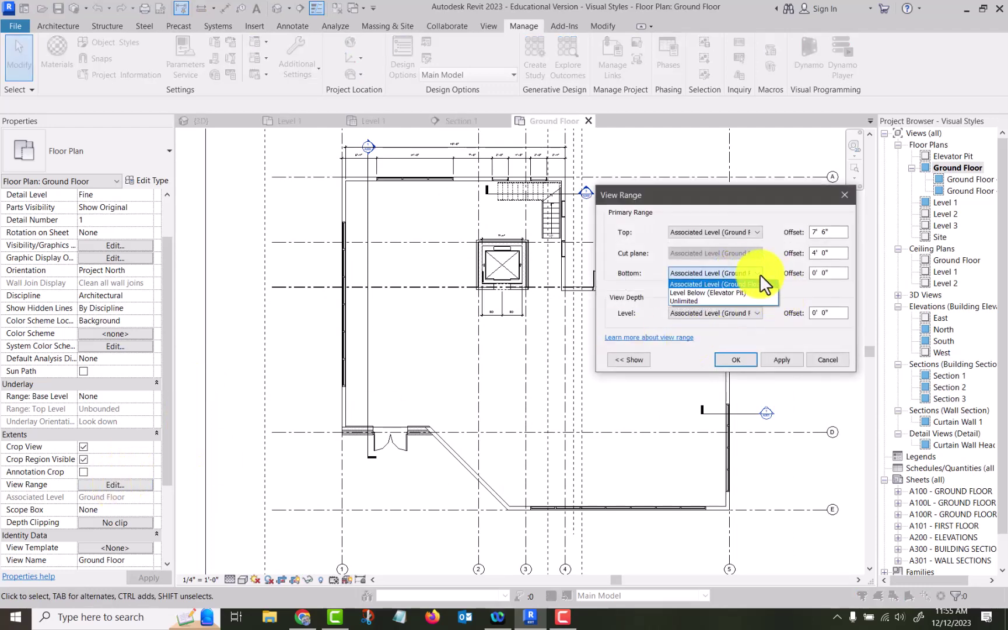
{"action": "left_click", "coordinate": [721, 293]}
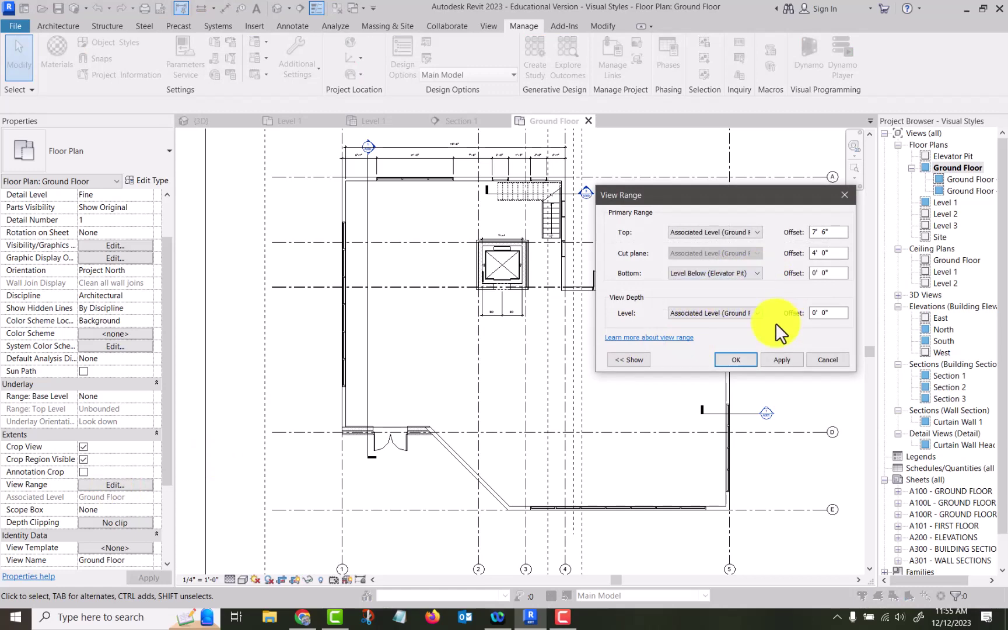
{"action": "left_click", "coordinate": [759, 313]}
{"action": "left_click", "coordinate": [724, 329]}
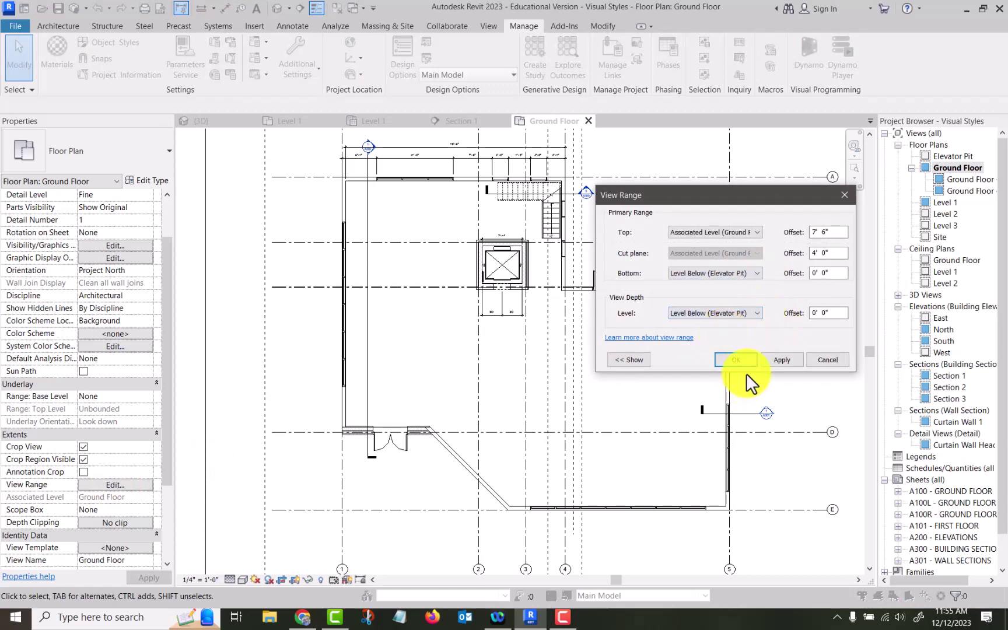
{"action": "left_click", "coordinate": [736, 360]}
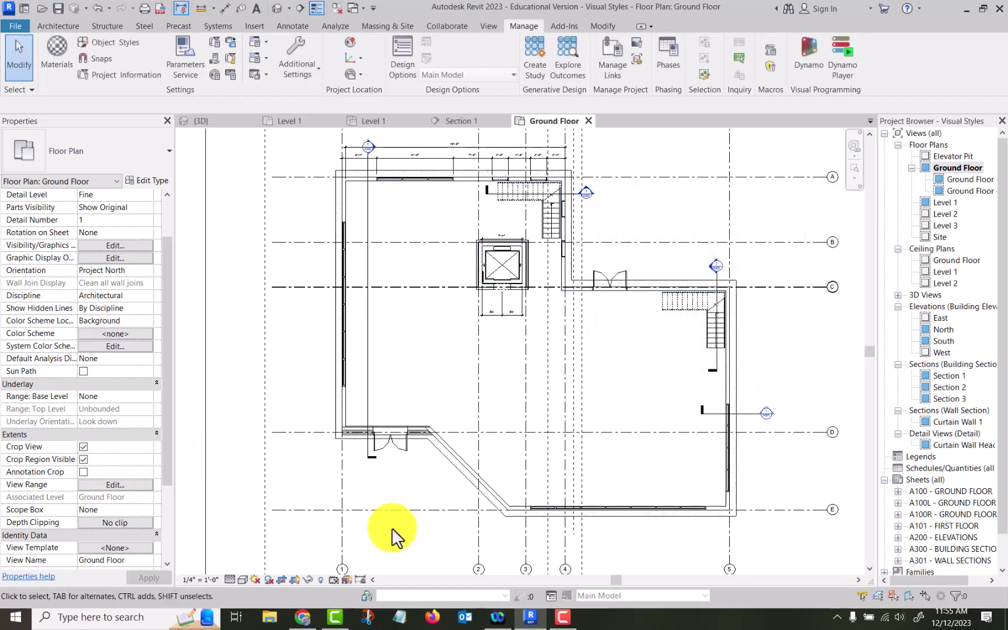
Step: Override the Floors category's surface transparency to 100% in the Ground Floor plan's visibility/graphic overrides
{"action": "scroll", "coordinate": [295, 420], "scroll_direction": "up", "scroll_amount": 3}
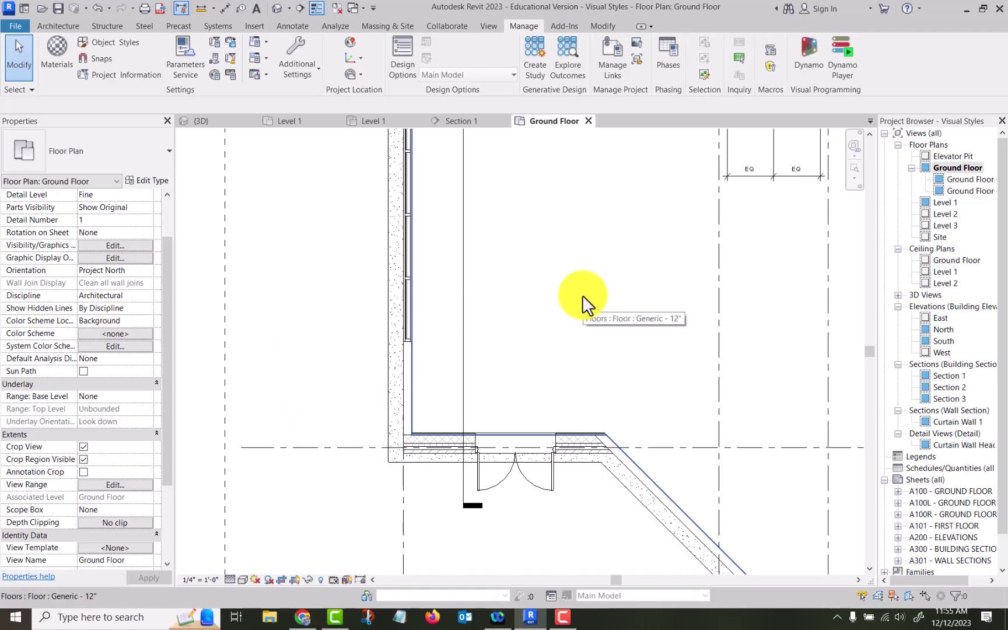
{"action": "scroll", "coordinate": [568, 296], "scroll_direction": "down", "scroll_amount": 3}
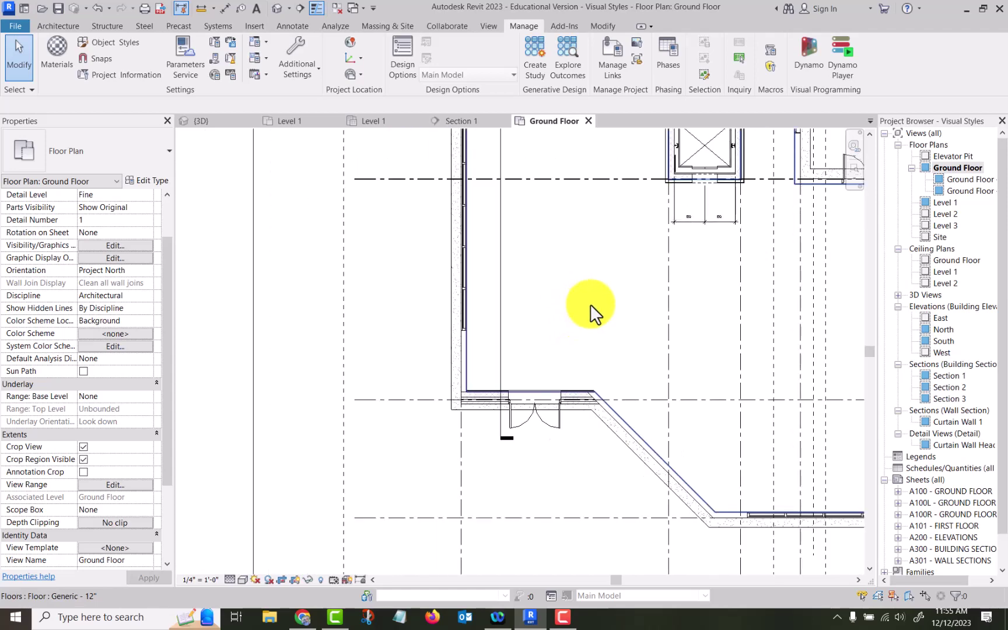
{"action": "left_click", "coordinate": [113, 245]}
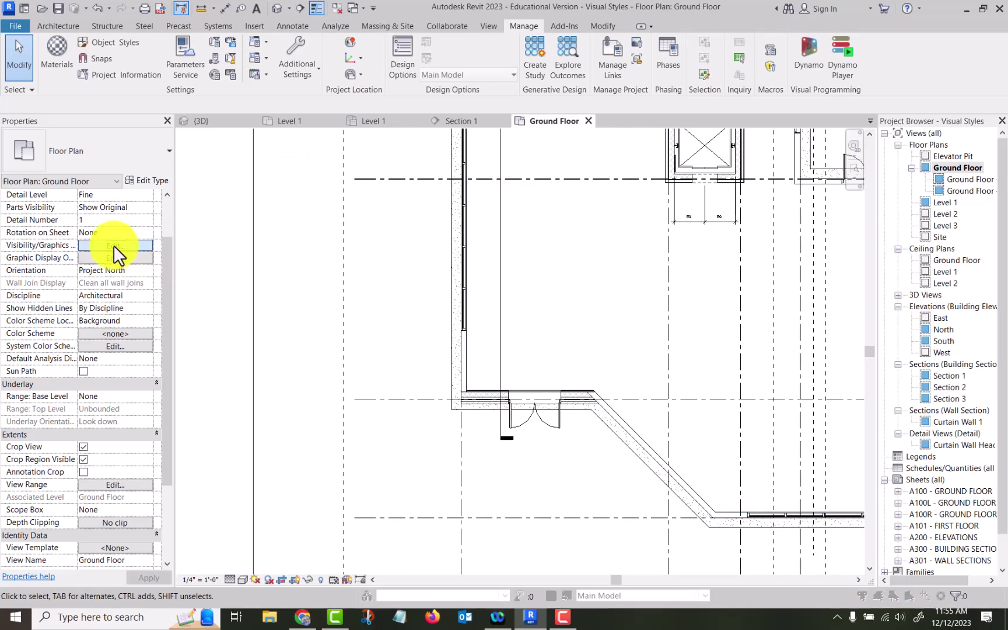
{"action": "scroll", "coordinate": [152, 271], "scroll_direction": "down", "scroll_amount": 2}
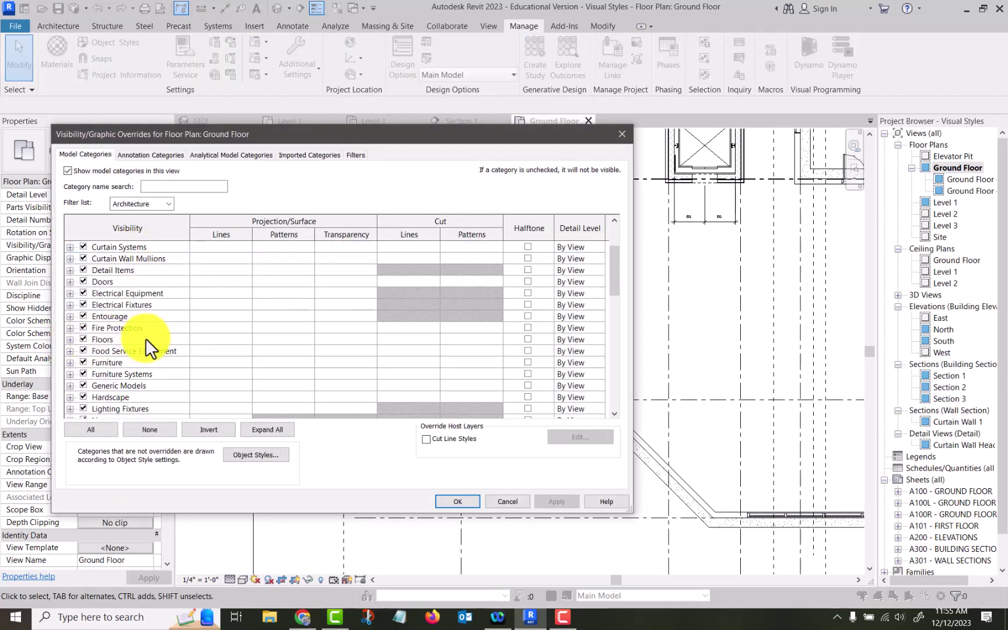
{"action": "left_click", "coordinate": [341, 341]}
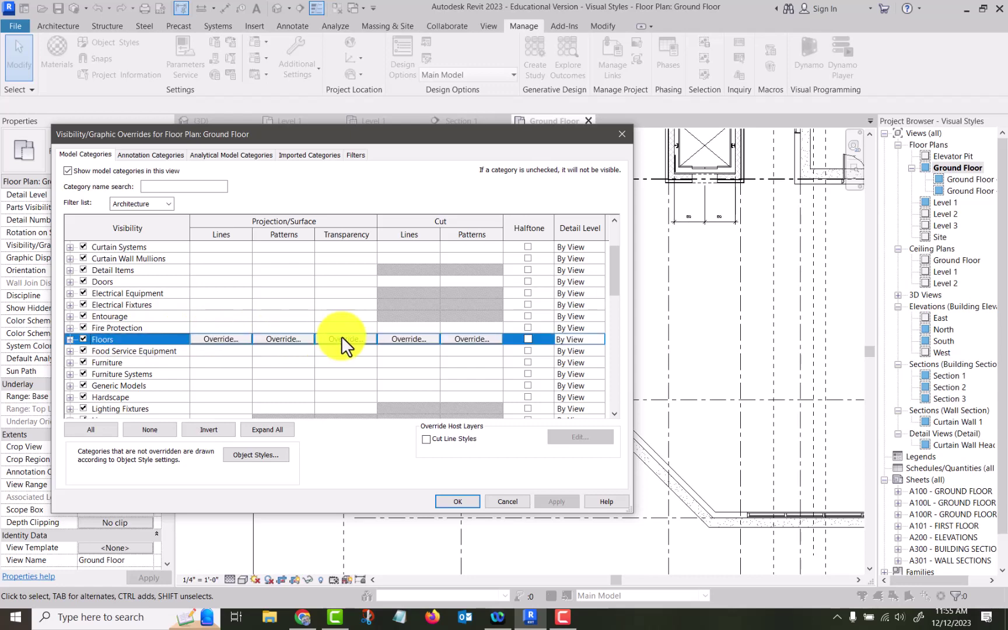
{"action": "left_click", "coordinate": [341, 338]}
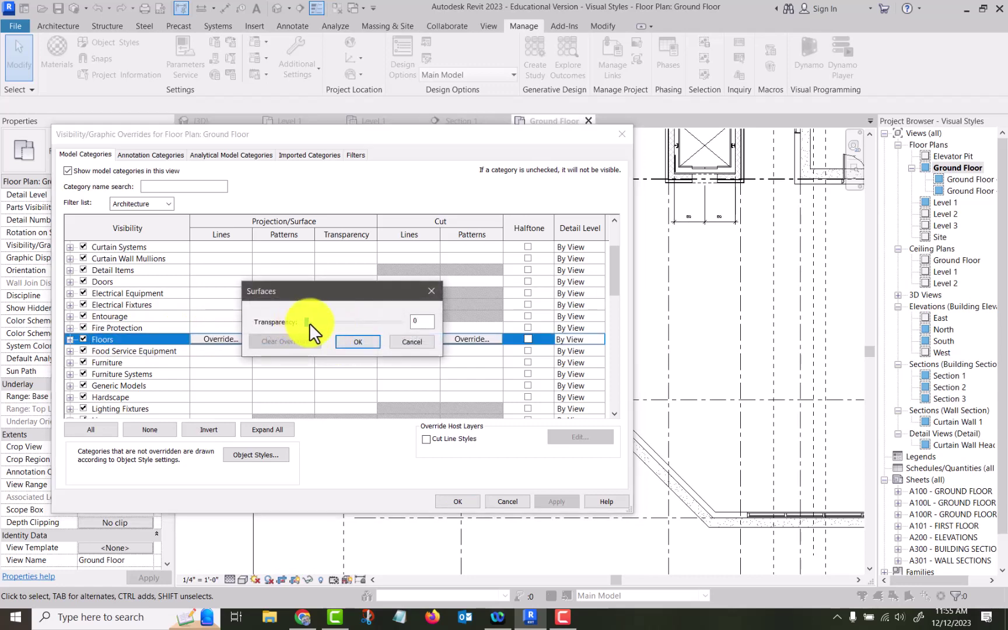
{"action": "left_click_drag", "start_coordinate": [307, 324], "coordinate": [401, 325]}
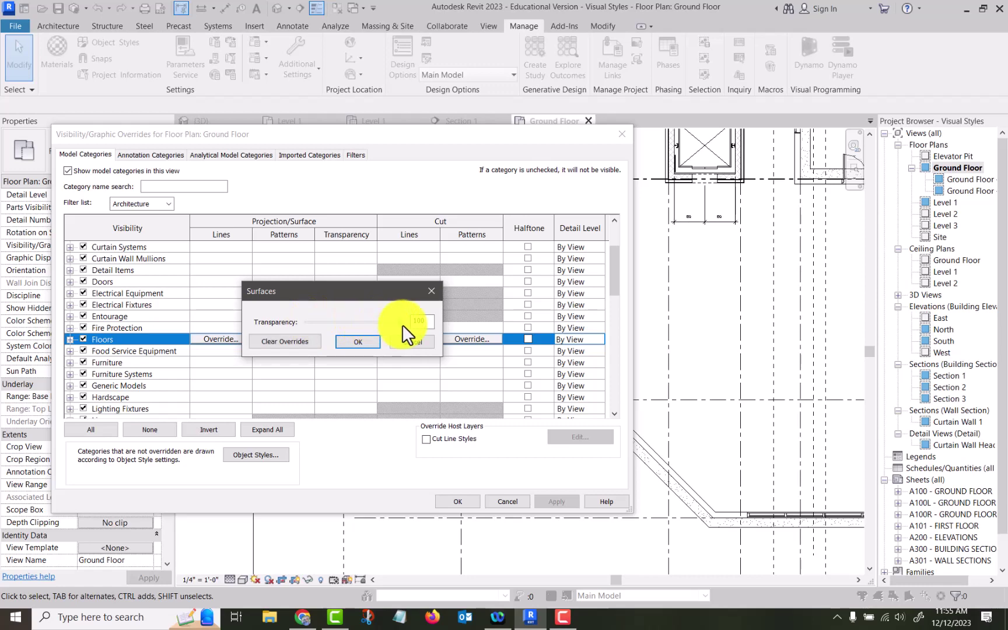
{"action": "left_click", "coordinate": [363, 340]}
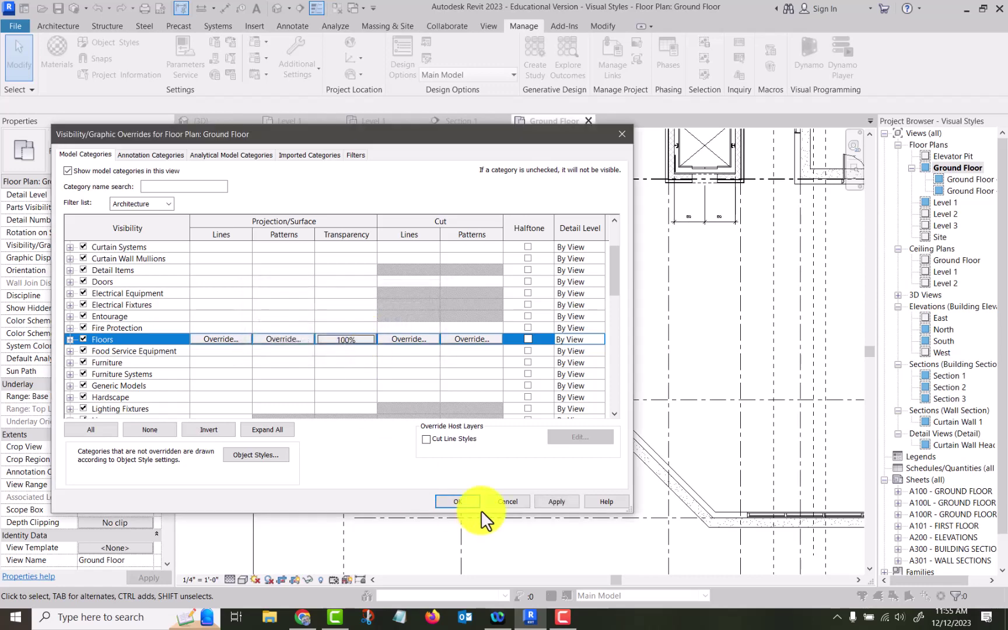
{"action": "left_click", "coordinate": [463, 502]}
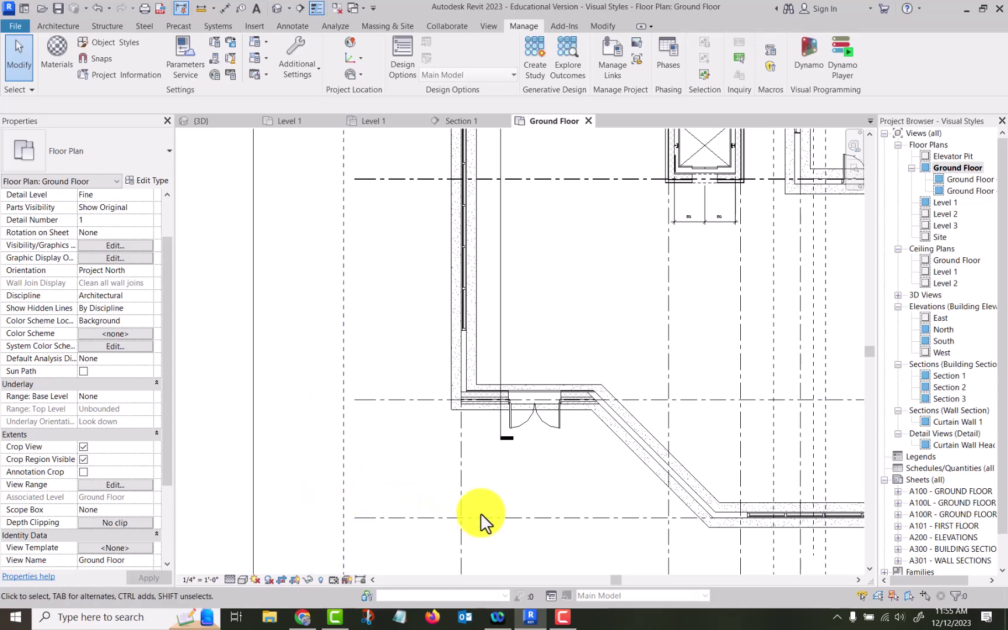
Step: Open the visibility/graphic overrides of the Ground Floor plan
{"action": "scroll", "coordinate": [484, 490], "scroll_direction": "up", "scroll_amount": 3}
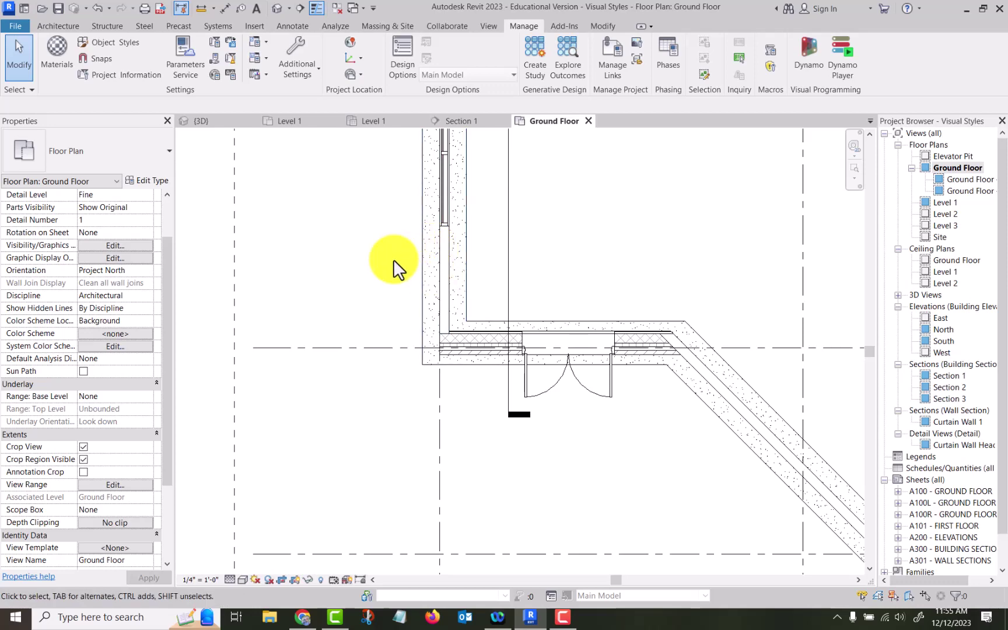
{"action": "scroll", "coordinate": [385, 277], "scroll_direction": "down", "scroll_amount": 2}
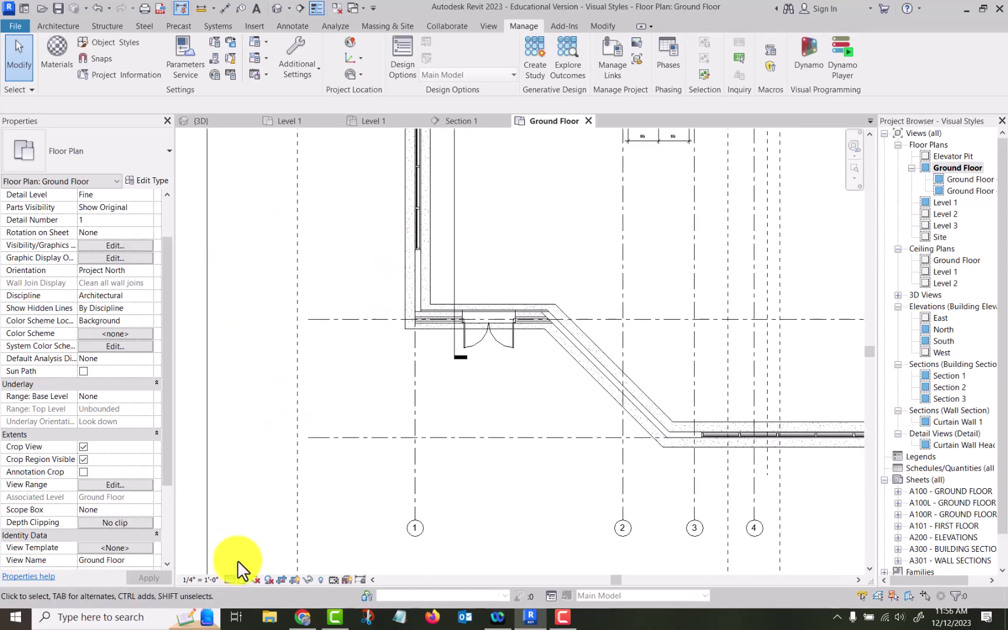
{"action": "left_click", "coordinate": [109, 244]}
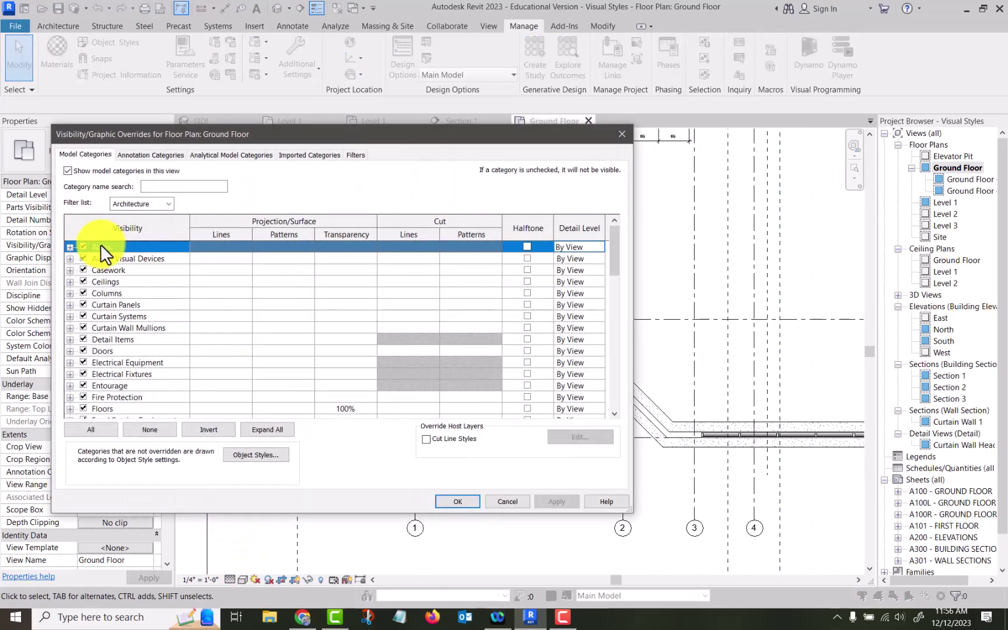
{"action": "scroll", "coordinate": [119, 323], "scroll_direction": "down", "scroll_amount": 2}
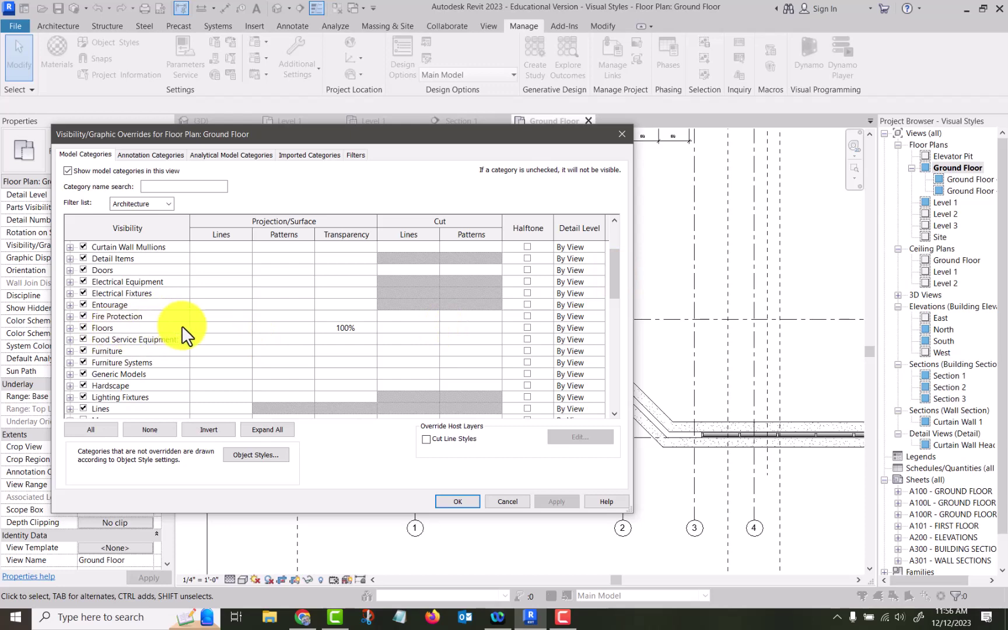
{"action": "left_click", "coordinate": [283, 328]}
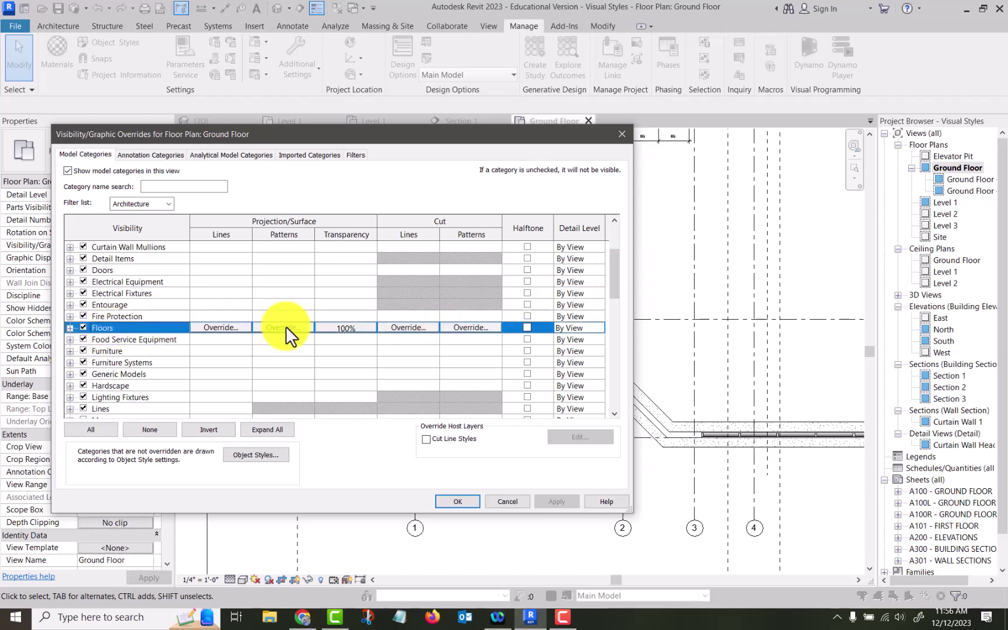
{"action": "left_click", "coordinate": [285, 326]}
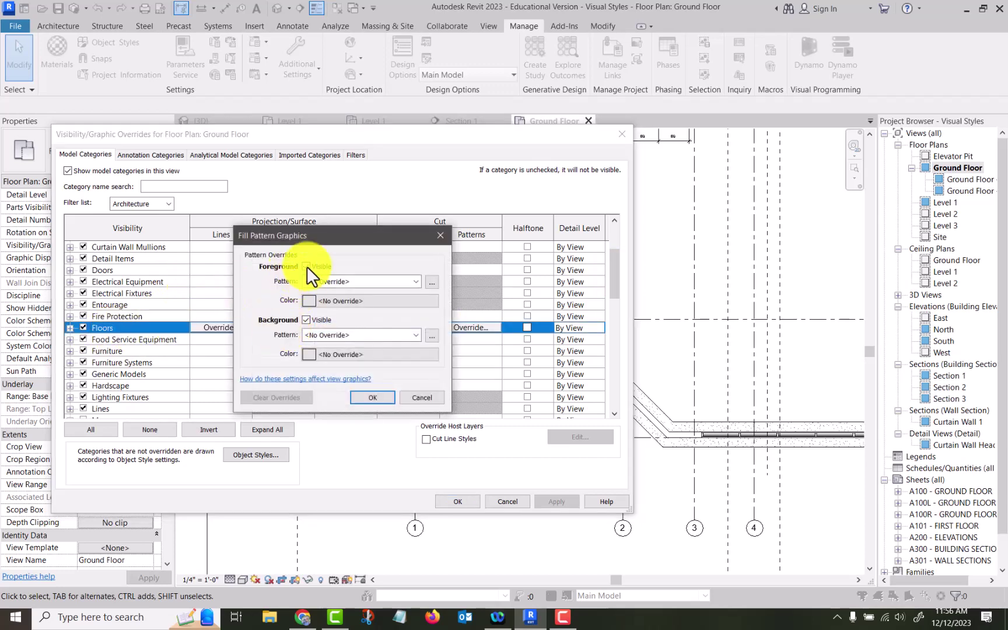
{"action": "left_click", "coordinate": [427, 396]}
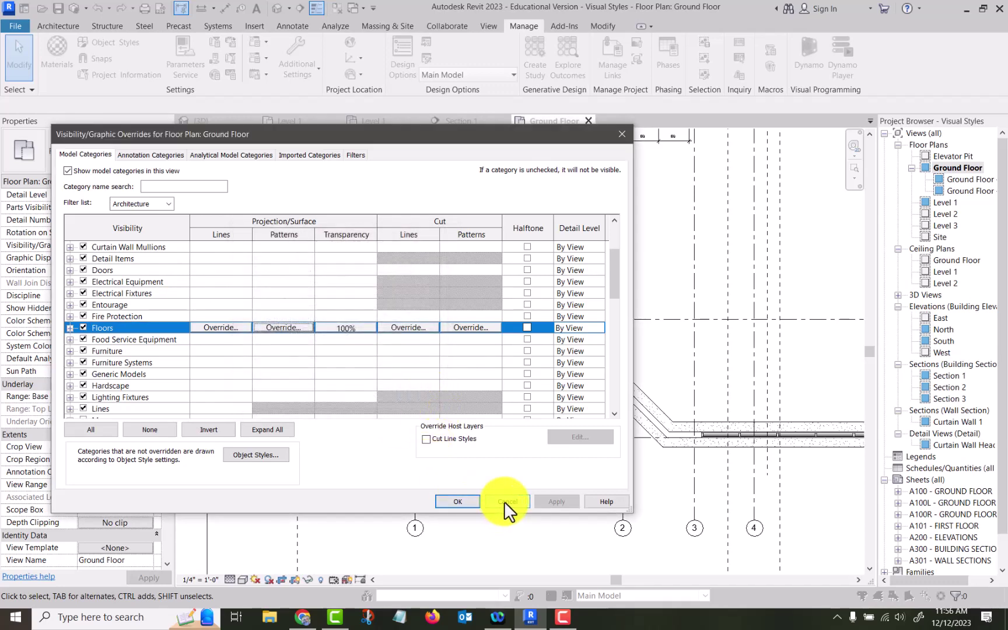
Step: Hide the background surface pattern of the Structural Foundations category in the Ground Floor plan and apply the override
{"action": "left_click_drag", "start_coordinate": [610, 278], "coordinate": [604, 386]}
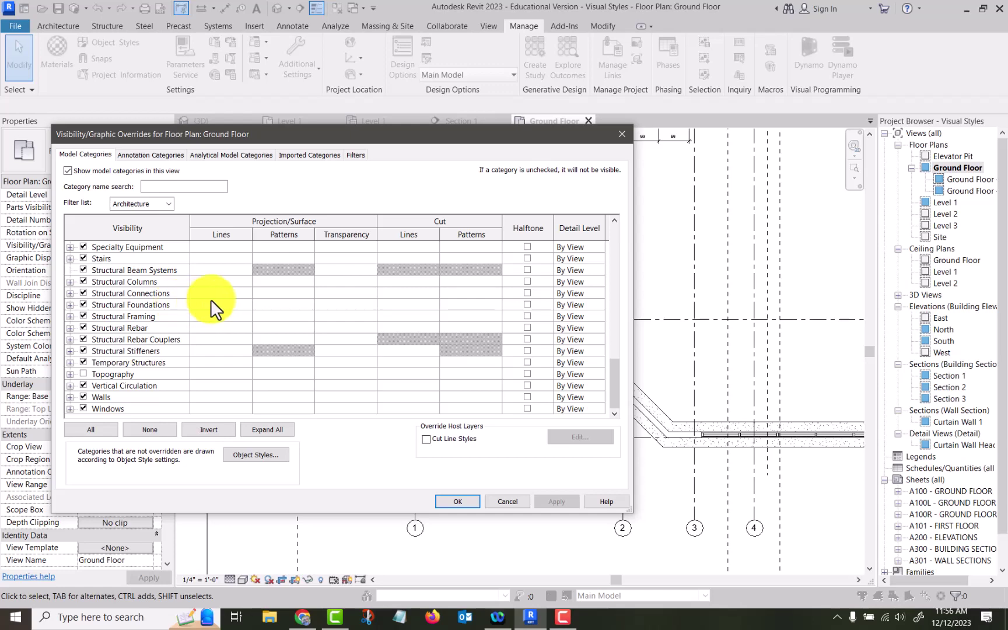
{"action": "left_click", "coordinate": [182, 304]}
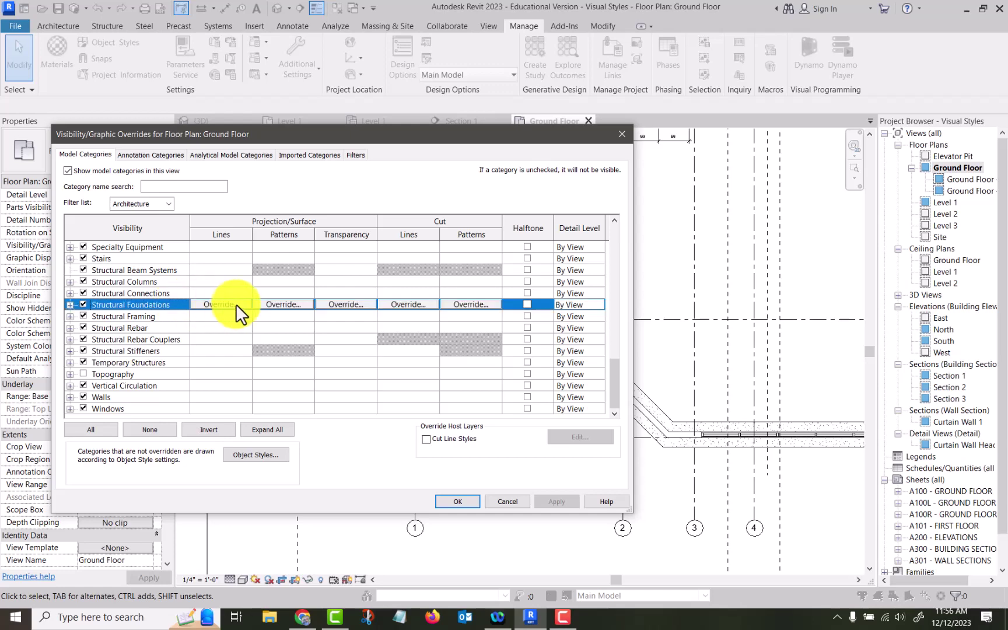
{"action": "left_click", "coordinate": [292, 304]}
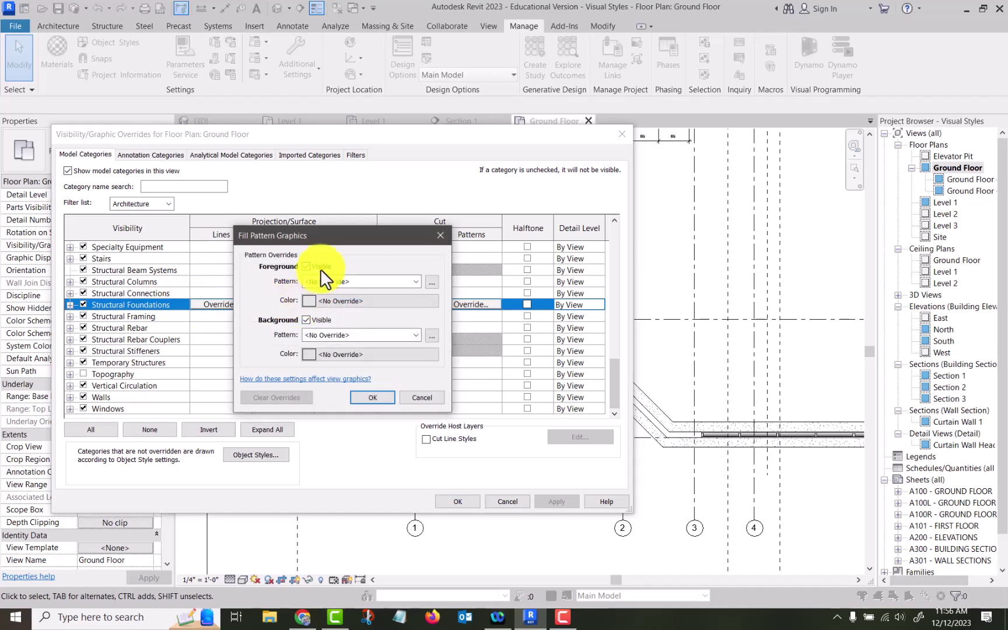
{"action": "left_click", "coordinate": [308, 318]}
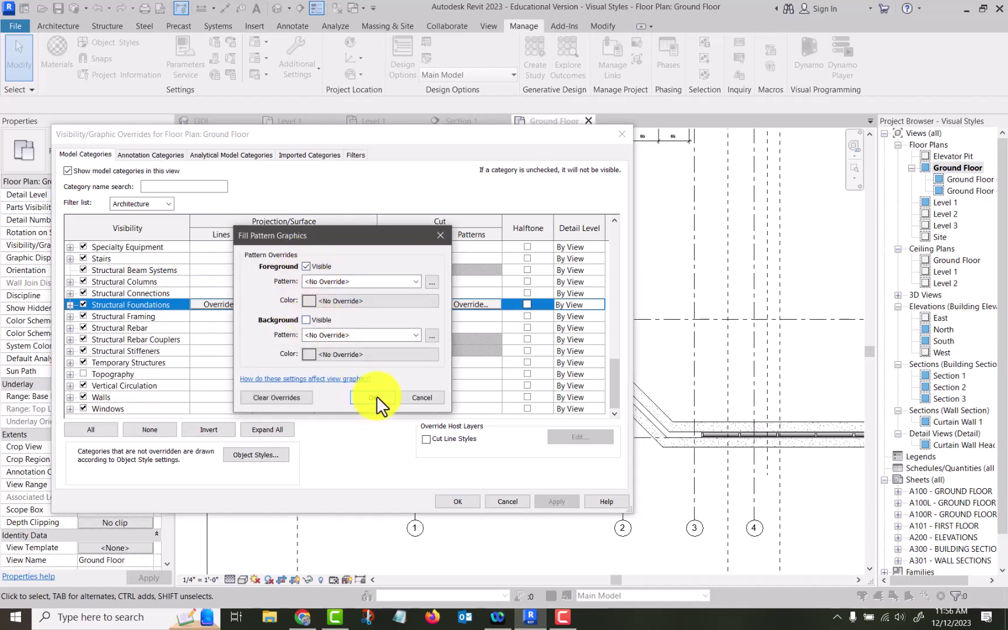
{"action": "left_click", "coordinate": [376, 397]}
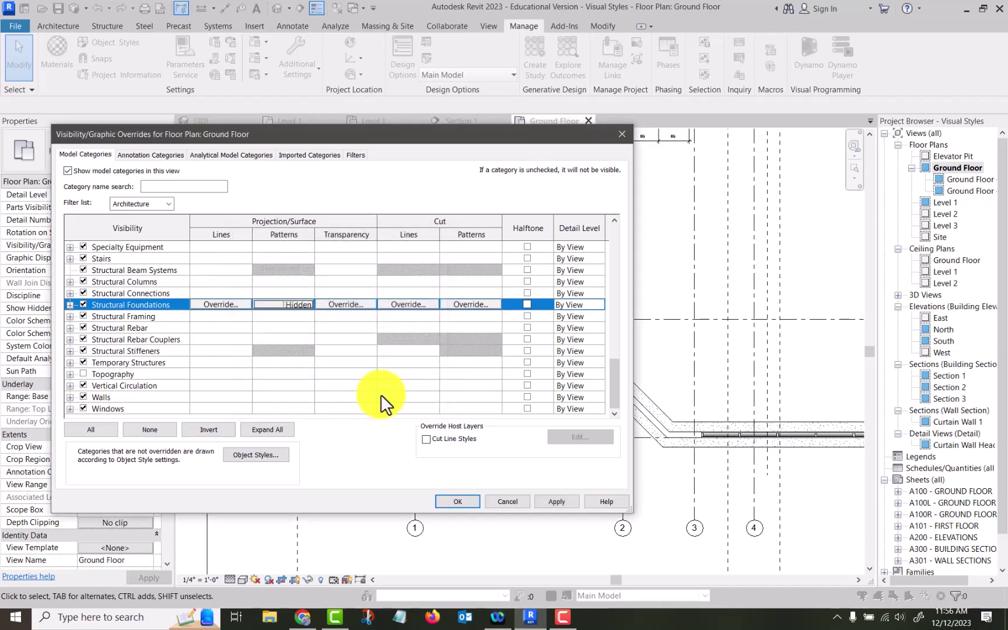
{"action": "left_click", "coordinate": [554, 501]}
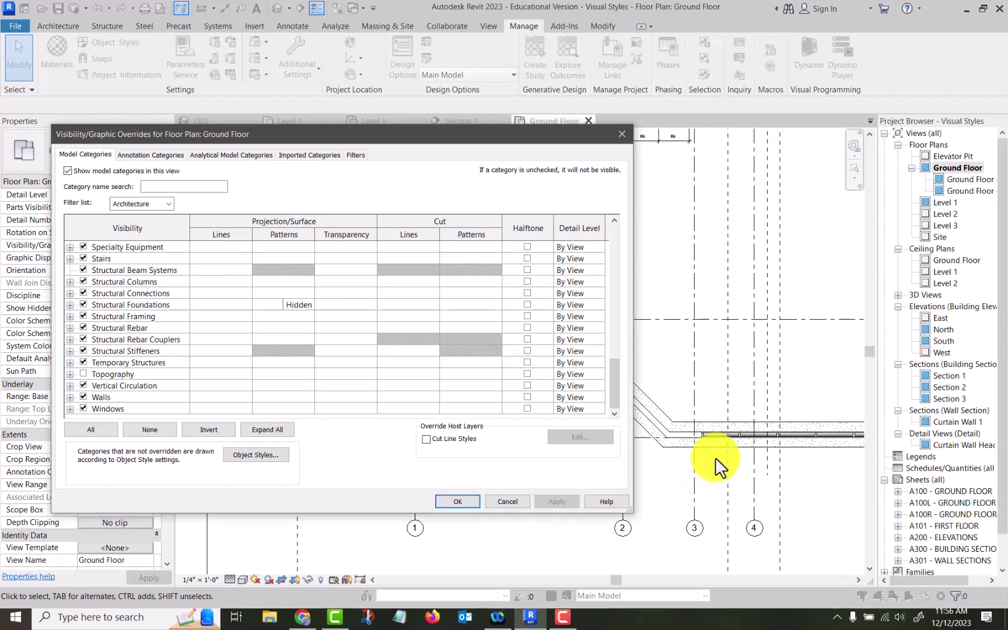
Step: Hide the foreground surface pattern of the Structural Foundations category as well and apply the override
{"action": "left_click", "coordinate": [268, 304]}
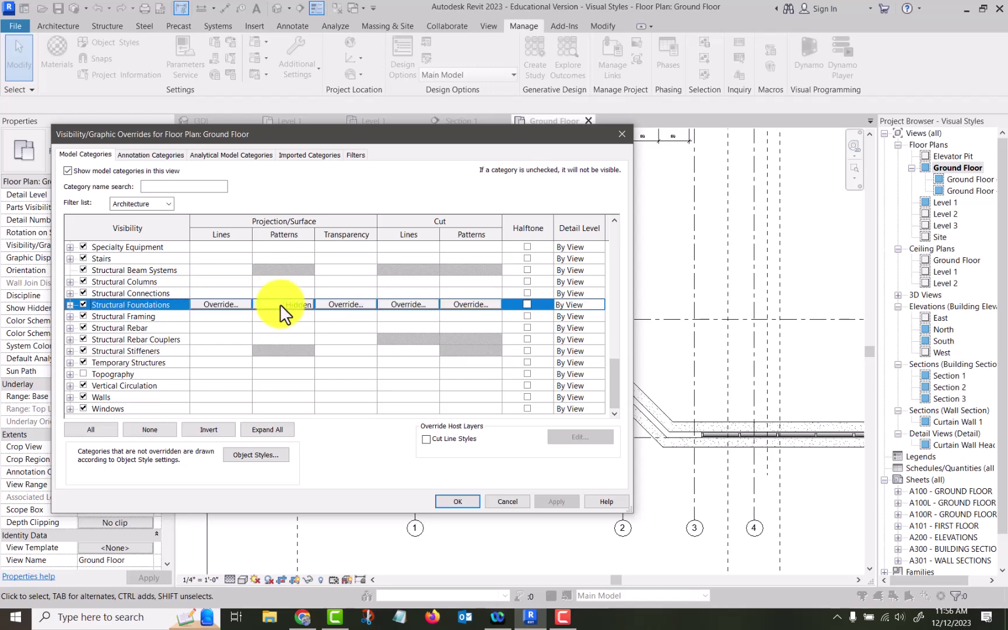
{"action": "left_click", "coordinate": [280, 304]}
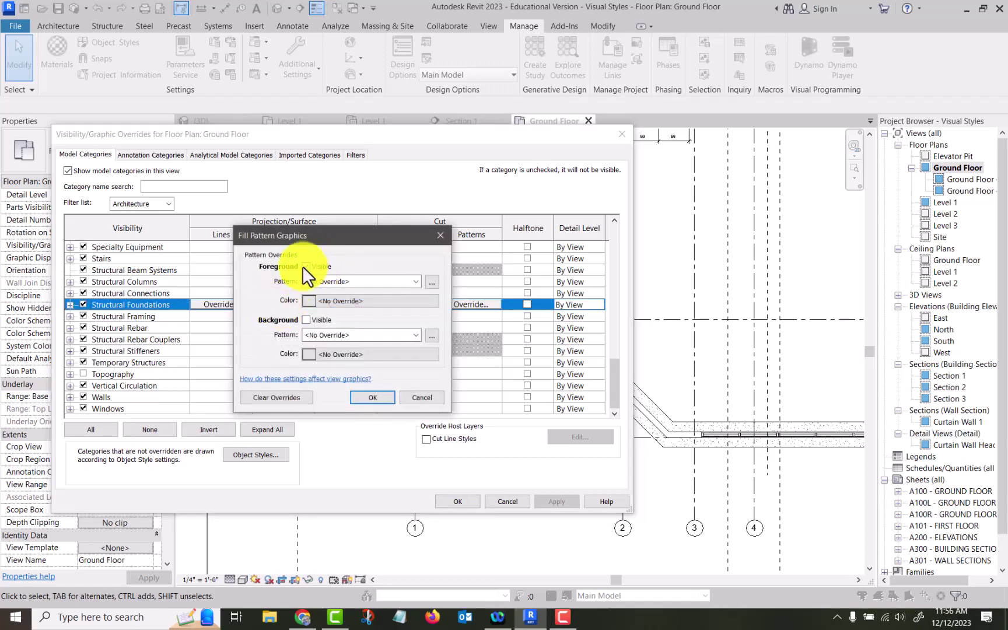
{"action": "left_click", "coordinate": [368, 396]}
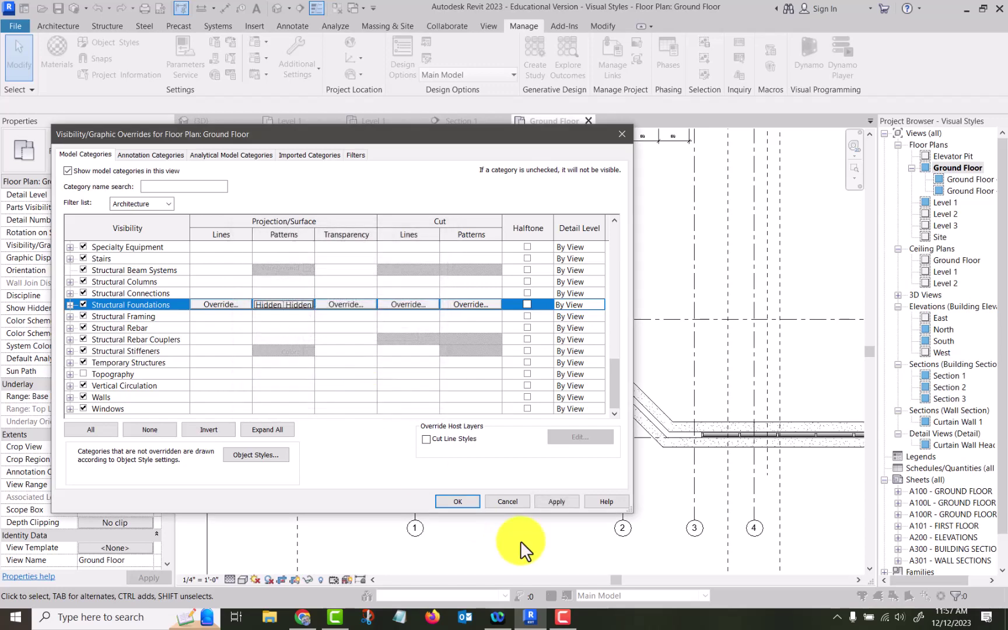
{"action": "left_click", "coordinate": [551, 500]}
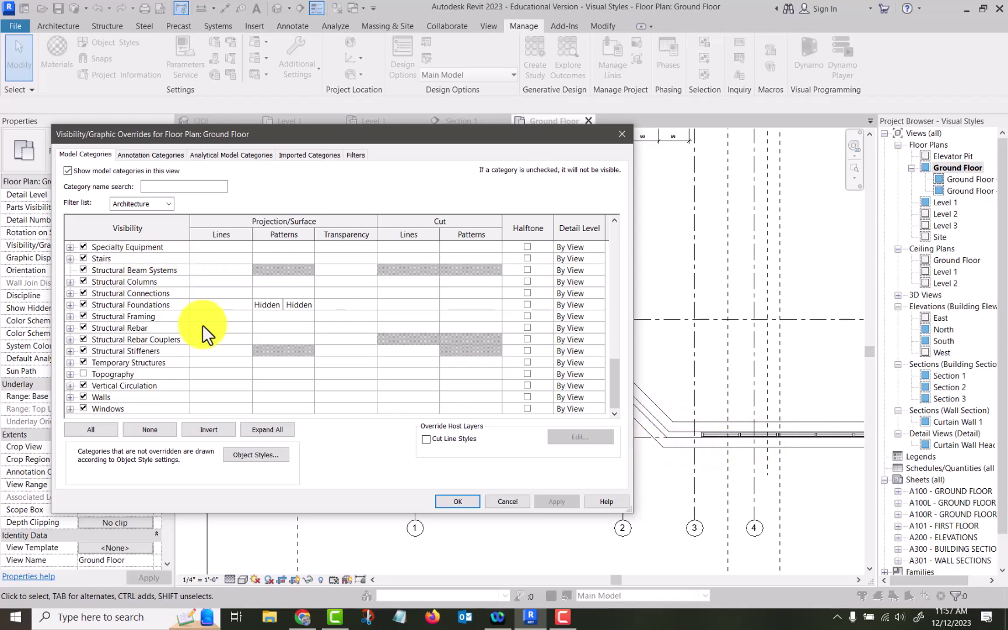
Step: Override the Structural Foundations projection lines with the Hidden 3/8" line pattern and accept the visibility/graphic overrides
{"action": "left_click", "coordinate": [221, 304]}
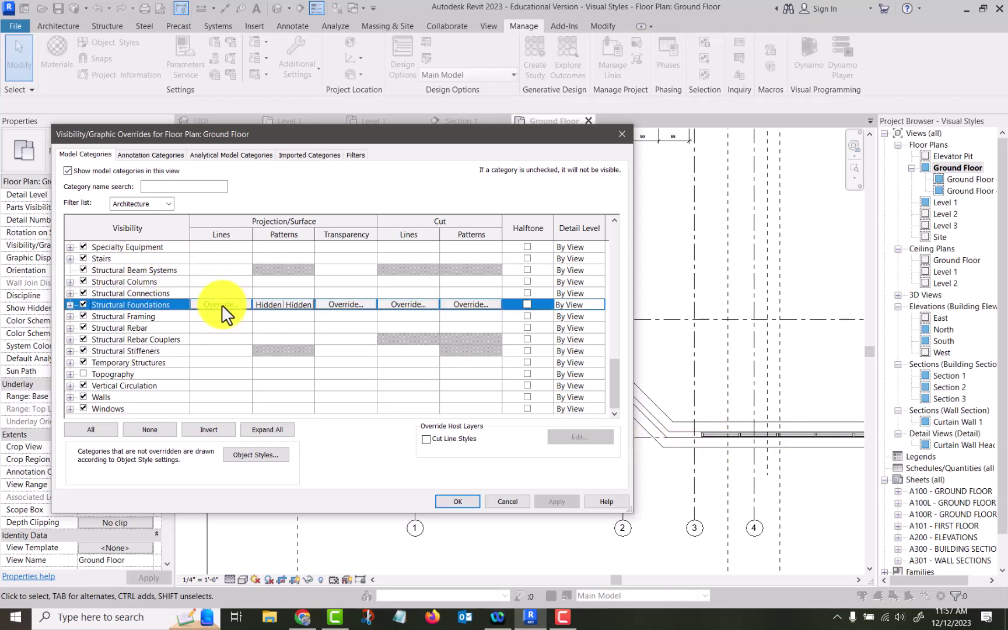
{"action": "left_click", "coordinate": [221, 305]}
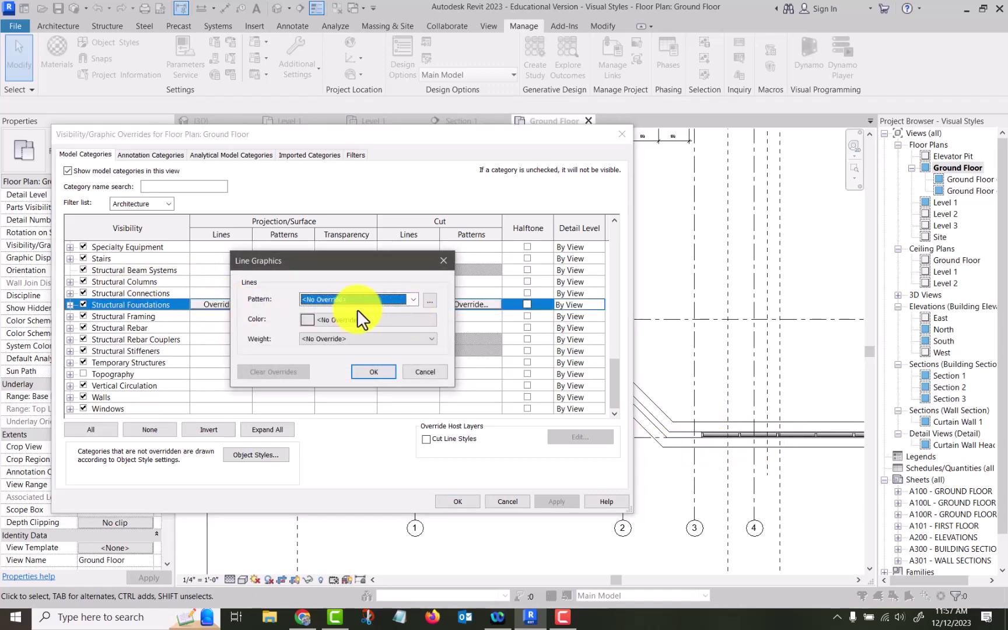
{"action": "left_click", "coordinate": [412, 298]}
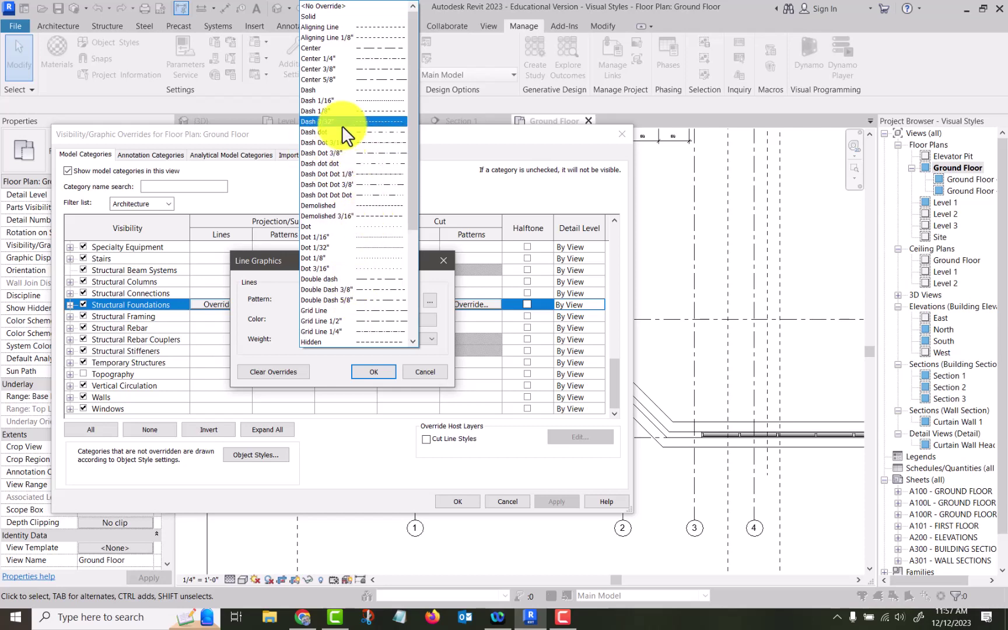
{"action": "scroll", "coordinate": [343, 157], "scroll_direction": "down", "scroll_amount": 4}
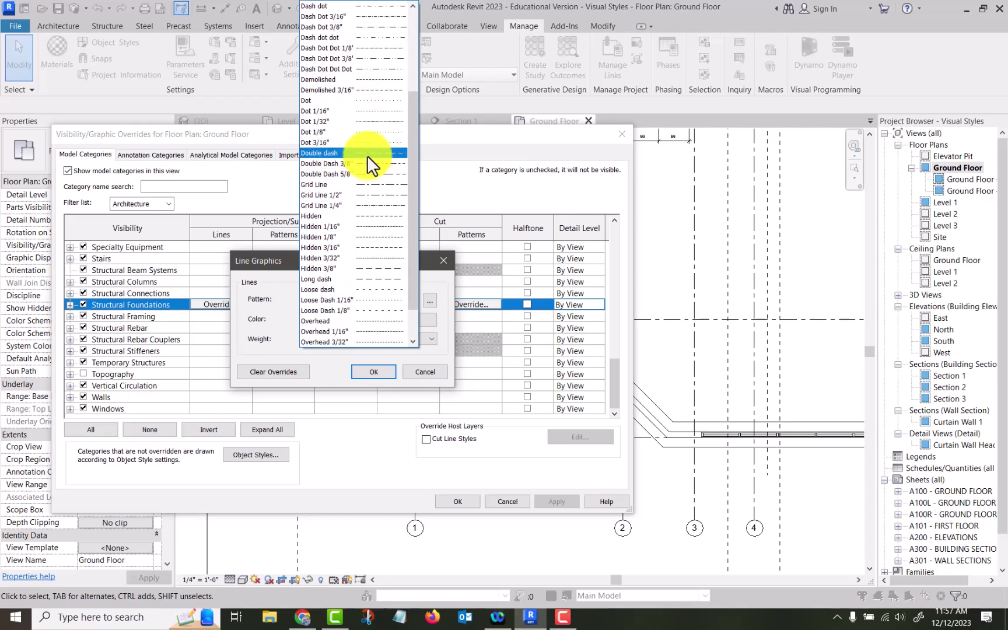
{"action": "left_click", "coordinate": [313, 269]}
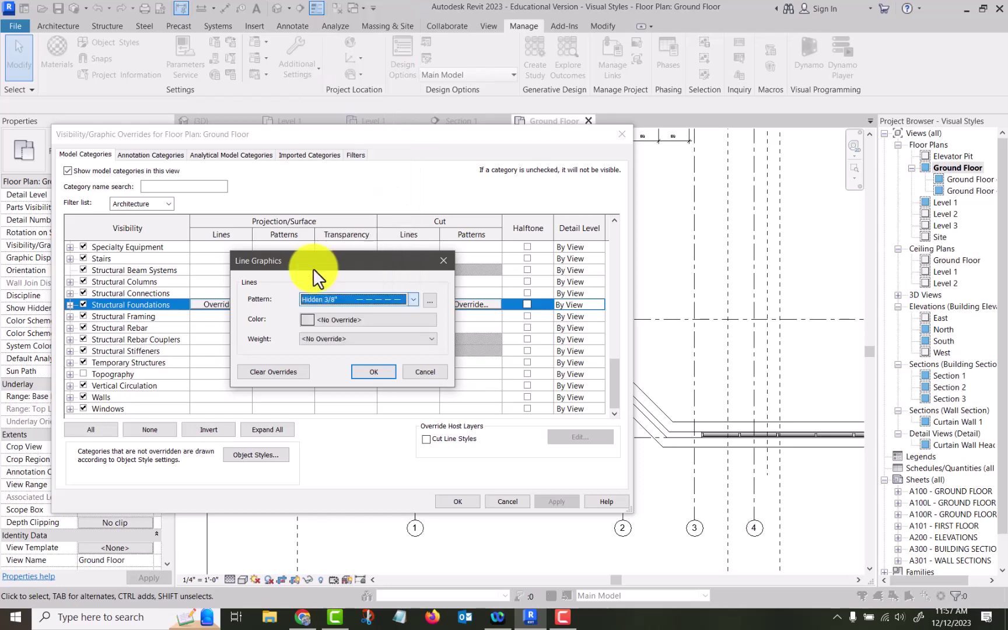
{"action": "left_click", "coordinate": [462, 500]}
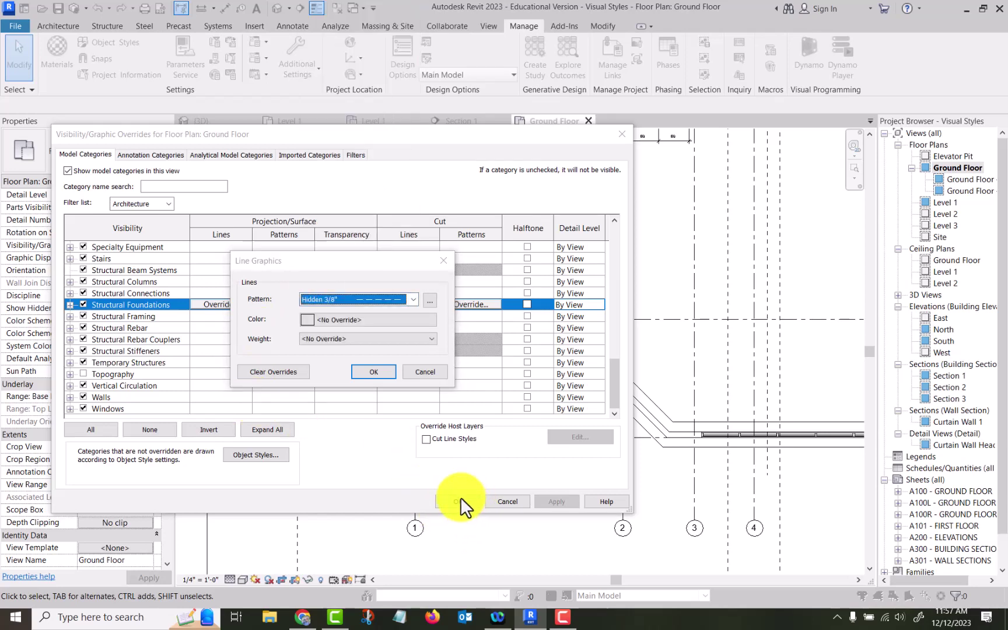
{"action": "left_click", "coordinate": [374, 371]}
{"action": "left_click", "coordinate": [455, 501]}
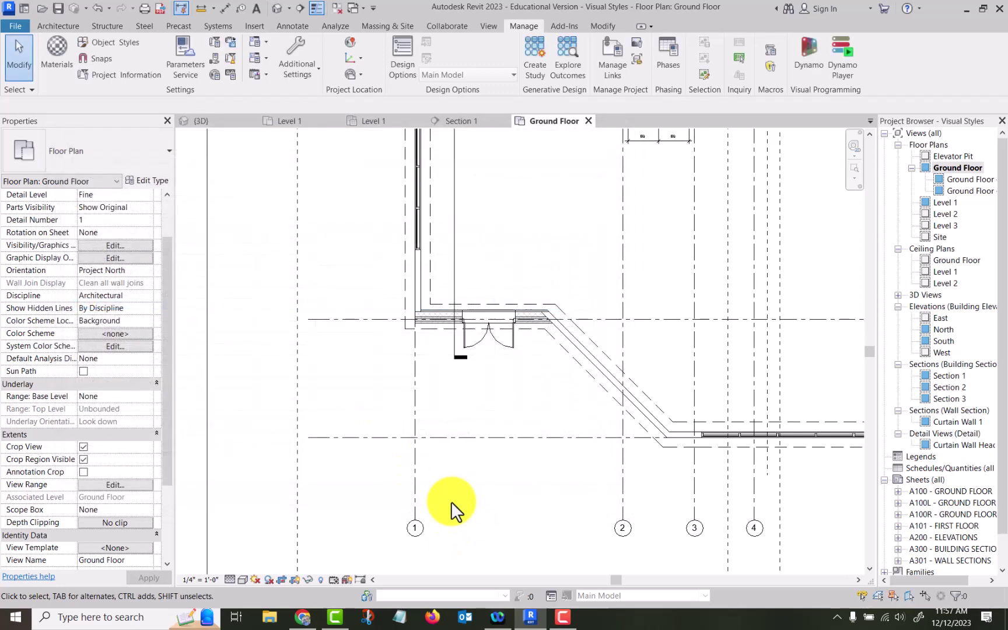
Step: Set the Ground Floor plan's detail level to Coarse, focusing on the brick wall beside the double door
{"action": "scroll", "coordinate": [554, 371], "scroll_direction": "up", "scroll_amount": 2}
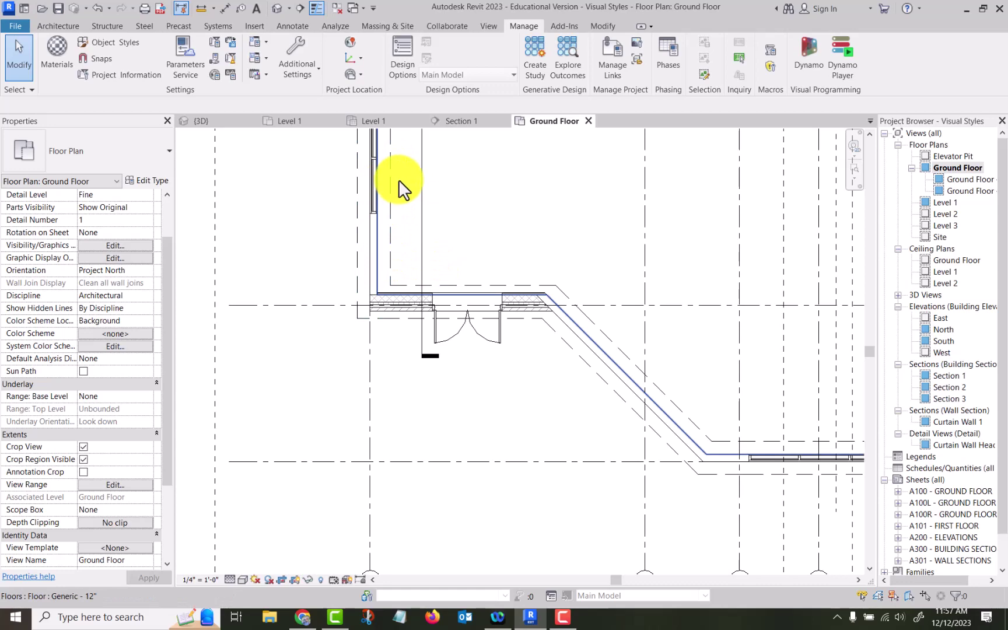
{"action": "scroll", "coordinate": [409, 171], "scroll_direction": "down", "scroll_amount": 3}
{"action": "middle_click_drag", "start_coordinate": [423, 181], "coordinate": [495, 333]}
{"action": "scroll", "coordinate": [495, 333], "scroll_direction": "up", "scroll_amount": 2}
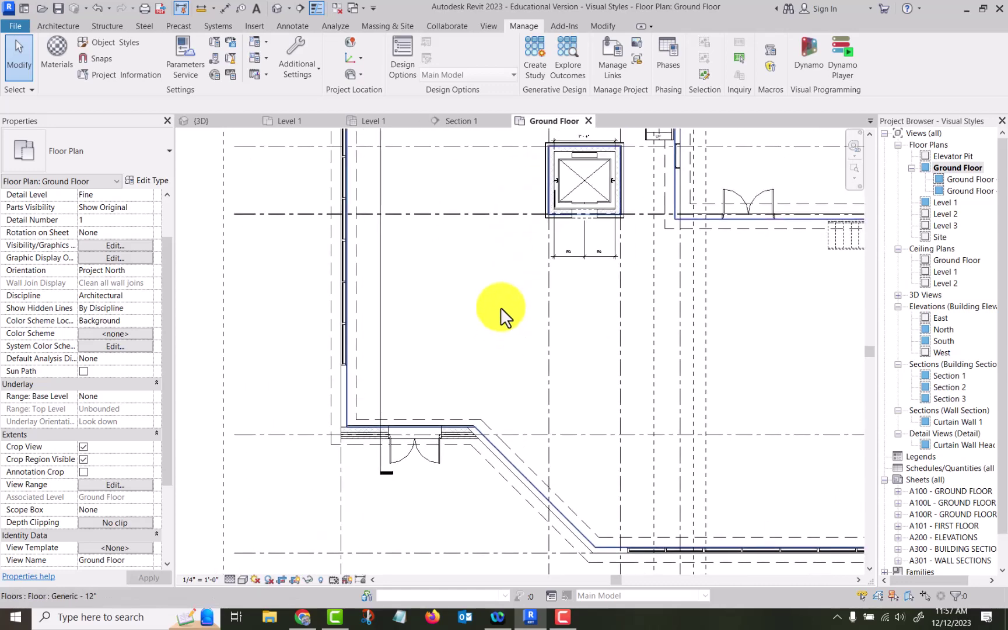
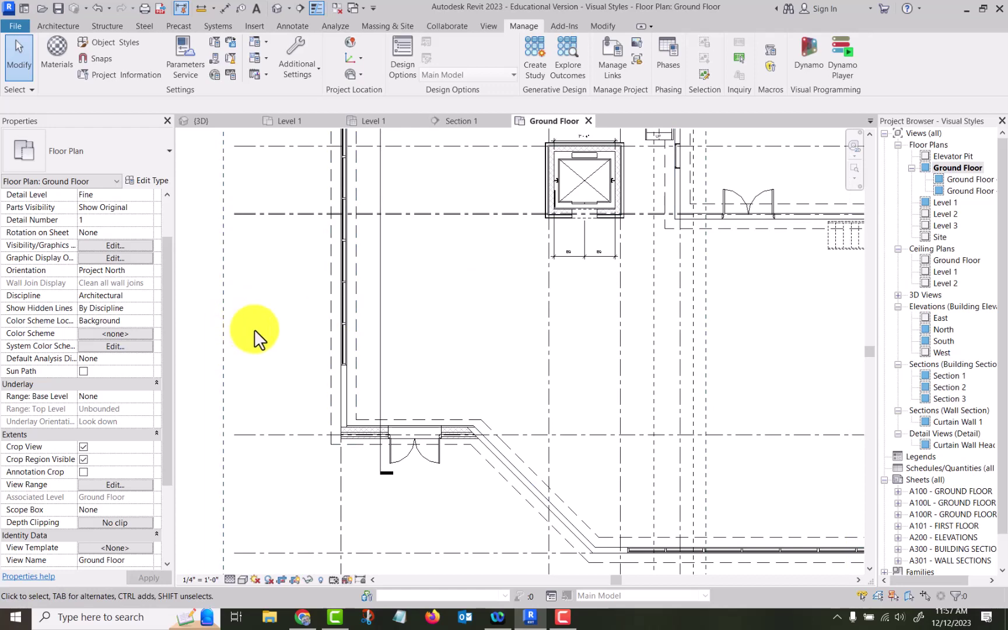
{"action": "scroll", "coordinate": [366, 450], "scroll_direction": "up", "scroll_amount": 5}
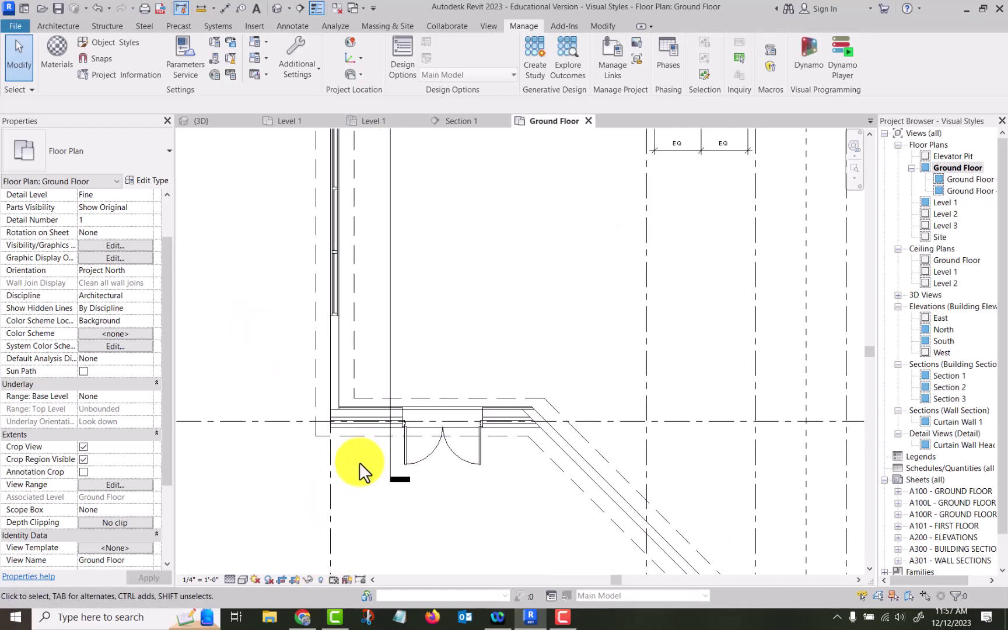
{"action": "scroll", "coordinate": [357, 459], "scroll_direction": "up", "scroll_amount": 2}
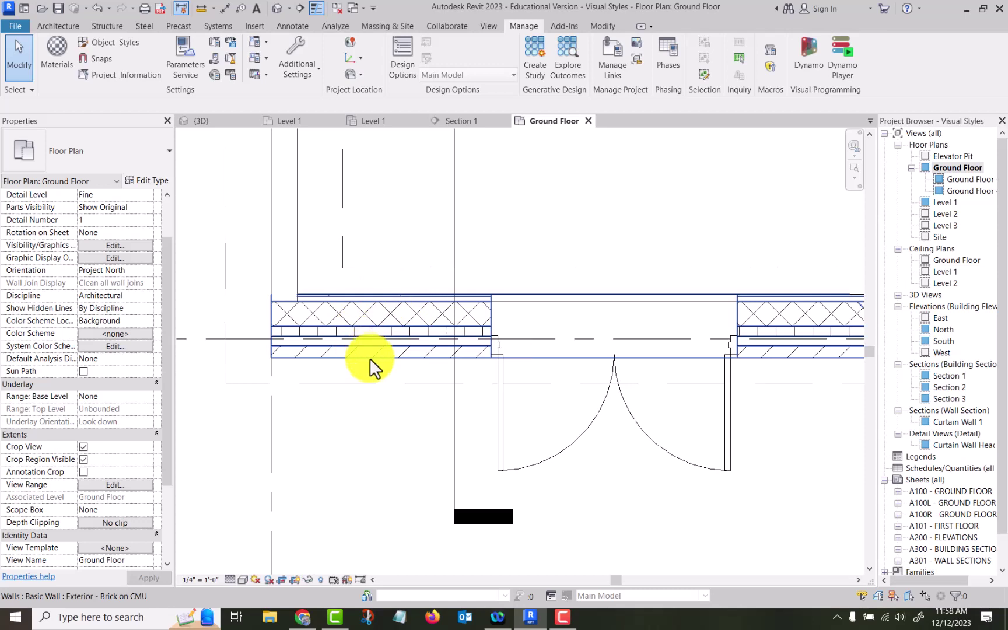
{"action": "left_click", "coordinate": [229, 578]}
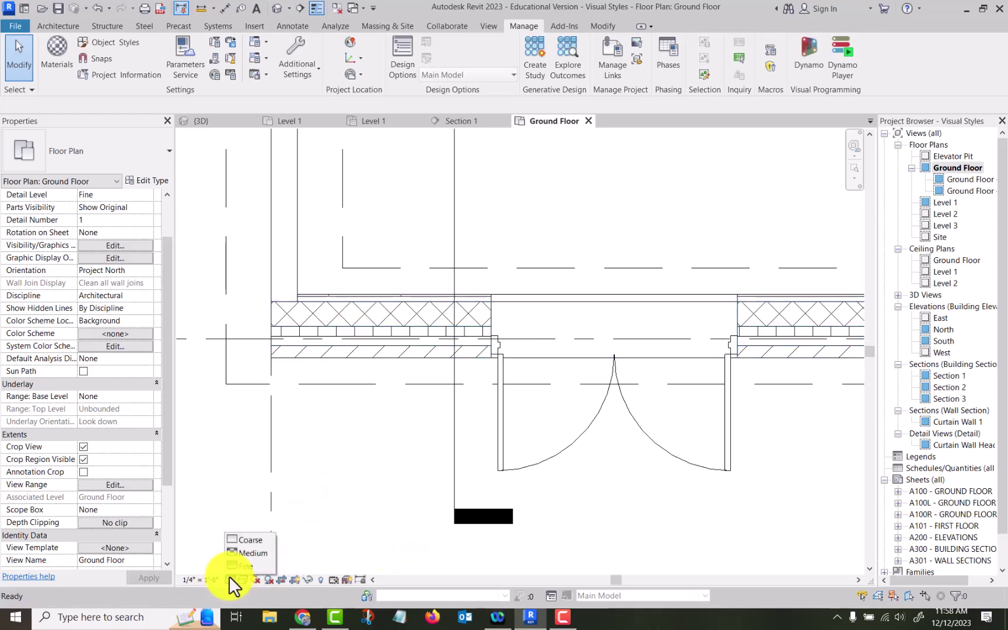
{"action": "left_click", "coordinate": [247, 538]}
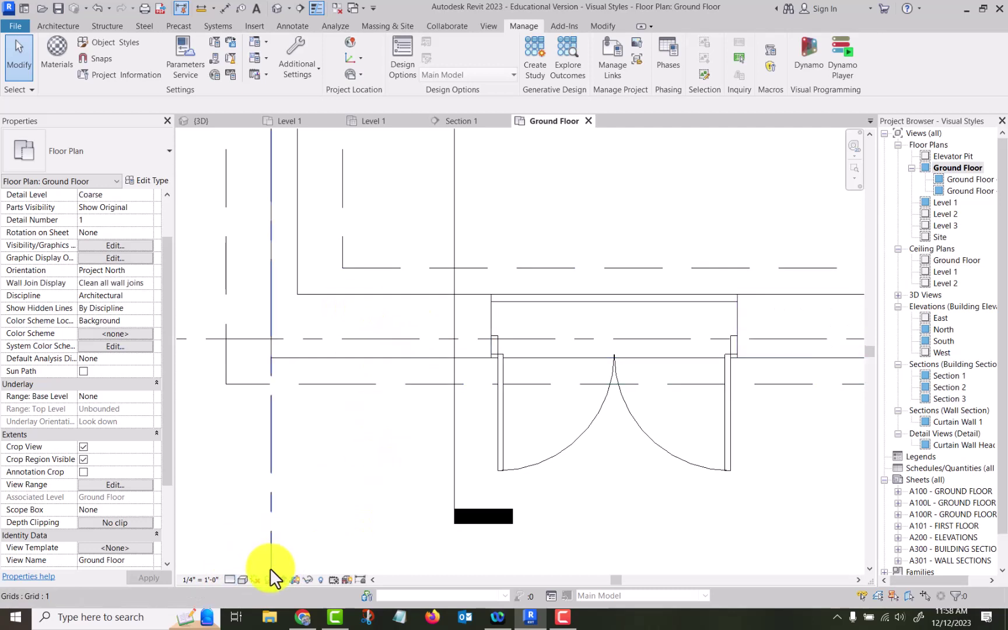
Step: Reapply the Hidden Line visual style and set the Ground Floor plan's detail level to Medium
{"action": "left_click", "coordinate": [241, 578]}
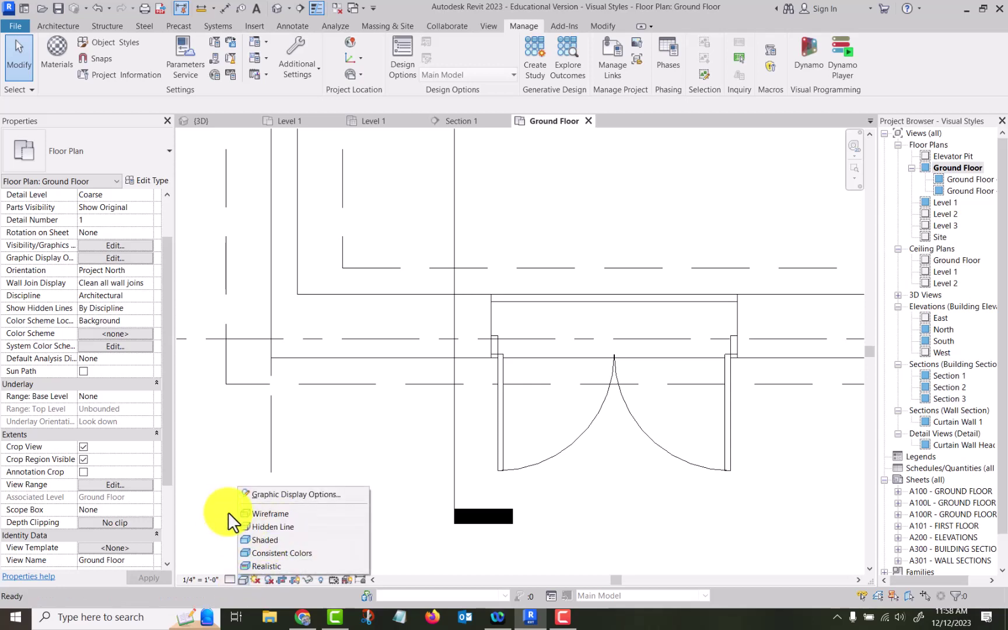
{"action": "left_click", "coordinate": [251, 527]}
{"action": "left_click", "coordinate": [230, 580]}
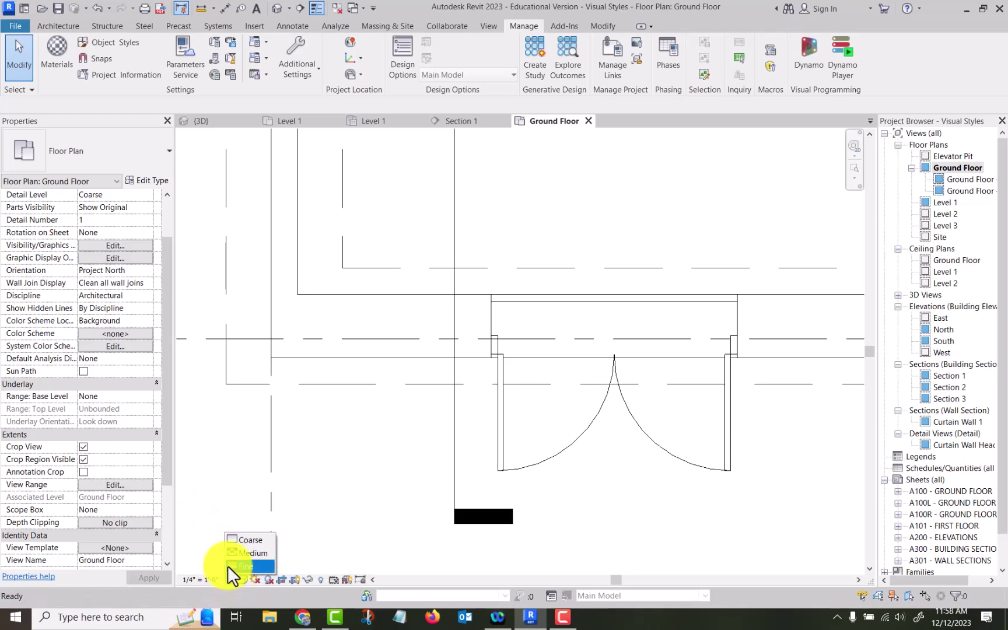
{"action": "left_click", "coordinate": [241, 552]}
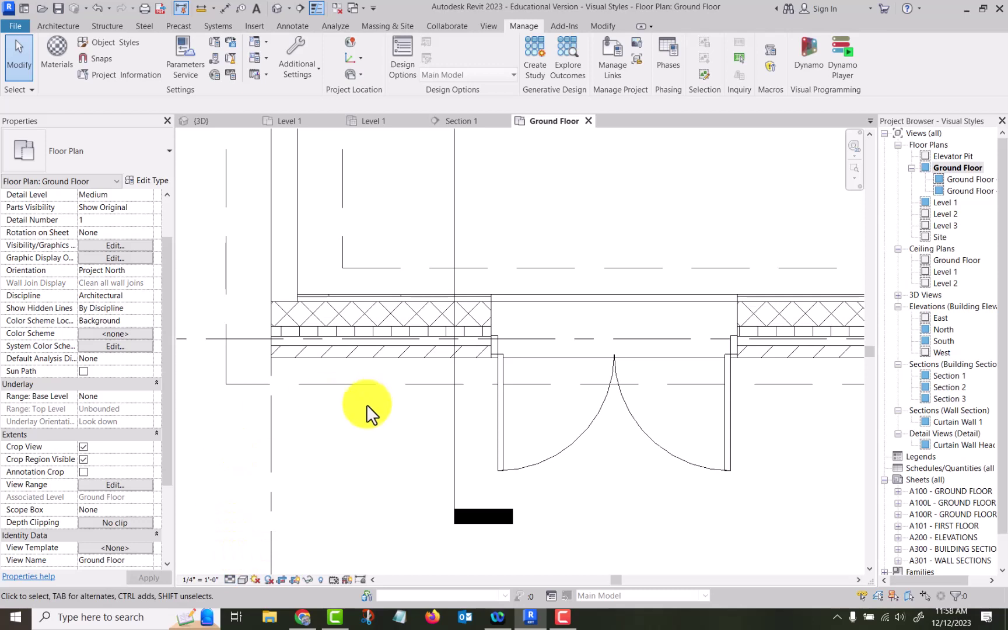
{"action": "scroll", "coordinate": [368, 409], "scroll_direction": "down", "scroll_amount": 4}
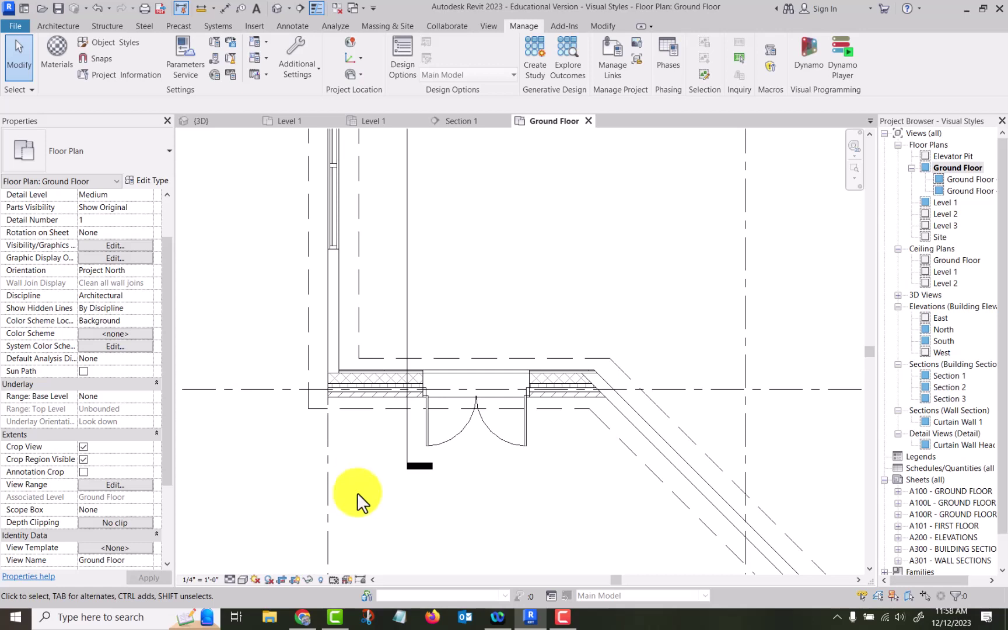
Step: Open Section 1 and switch its detail level to Coarse and back to Medium to compare the exterior wall and footing
{"action": "left_click", "coordinate": [463, 121]}
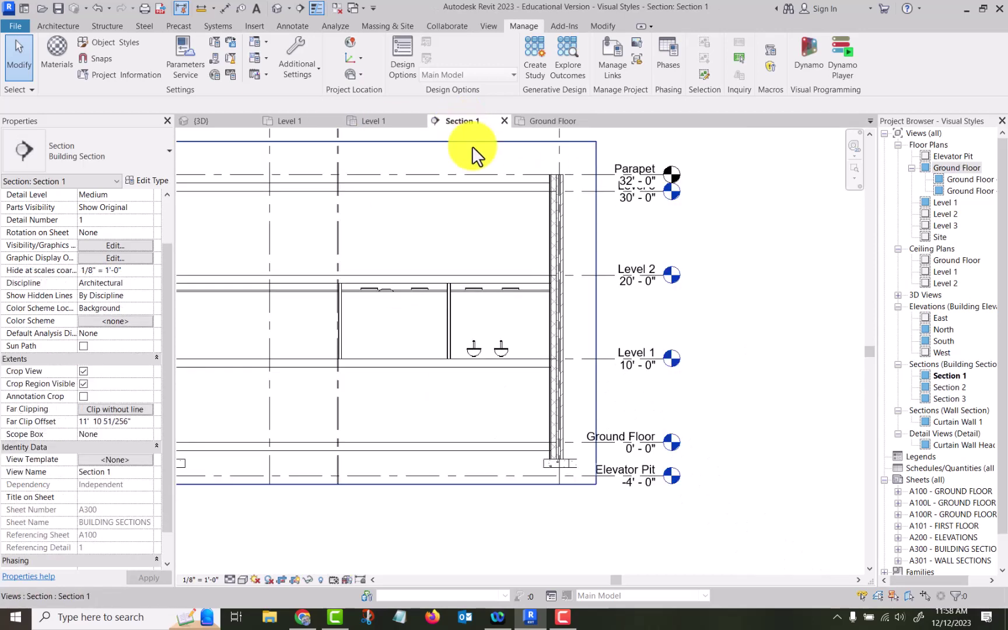
{"action": "scroll", "coordinate": [580, 467], "scroll_direction": "up", "scroll_amount": 3}
{"action": "scroll", "coordinate": [577, 465], "scroll_direction": "up", "scroll_amount": 2}
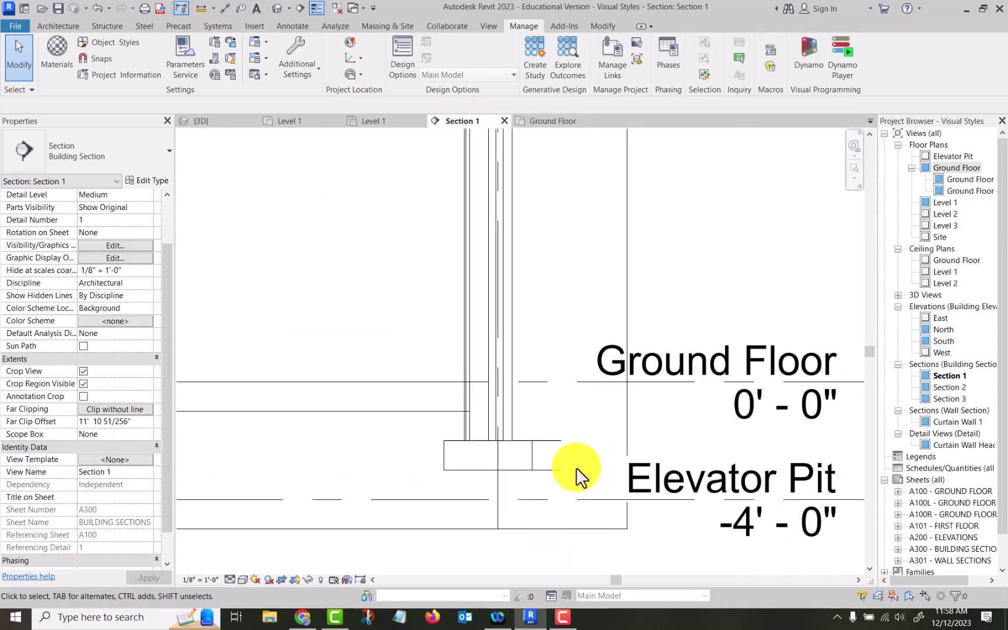
{"action": "left_click", "coordinate": [226, 578]}
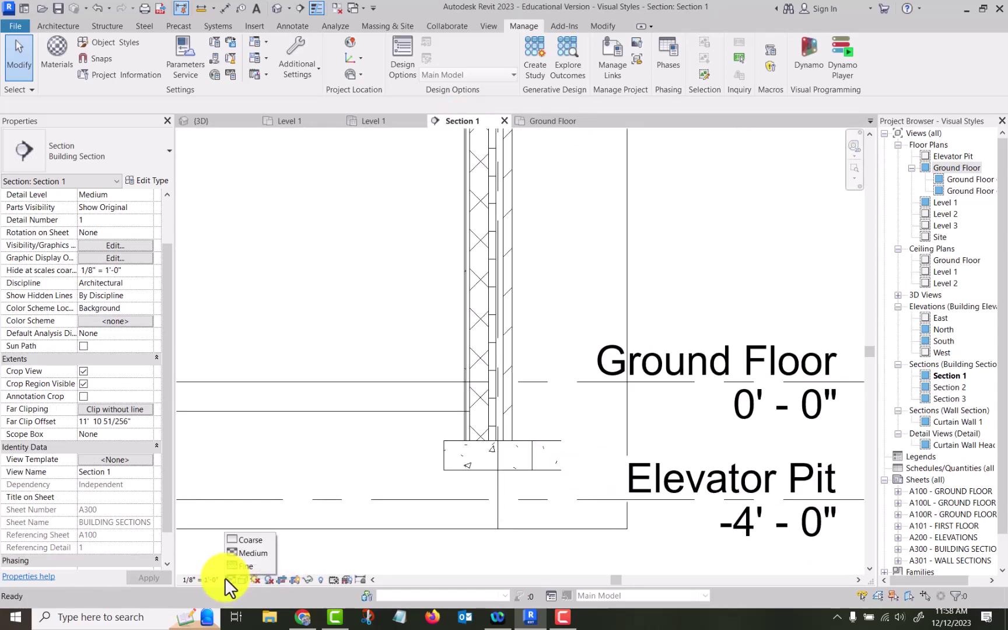
{"action": "left_click", "coordinate": [253, 539]}
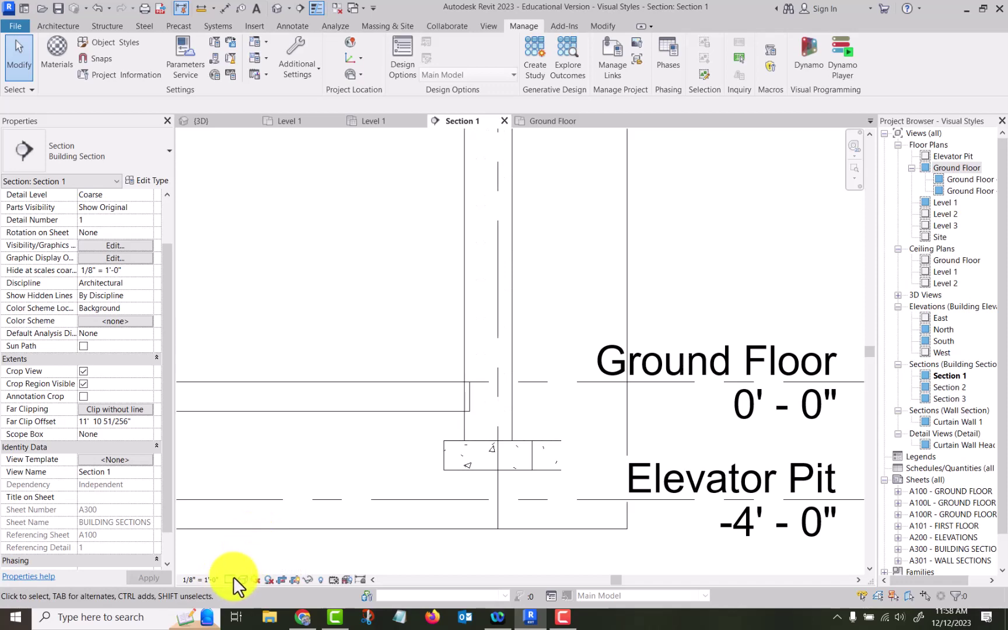
{"action": "left_click", "coordinate": [228, 577]}
{"action": "left_click", "coordinate": [252, 553]}
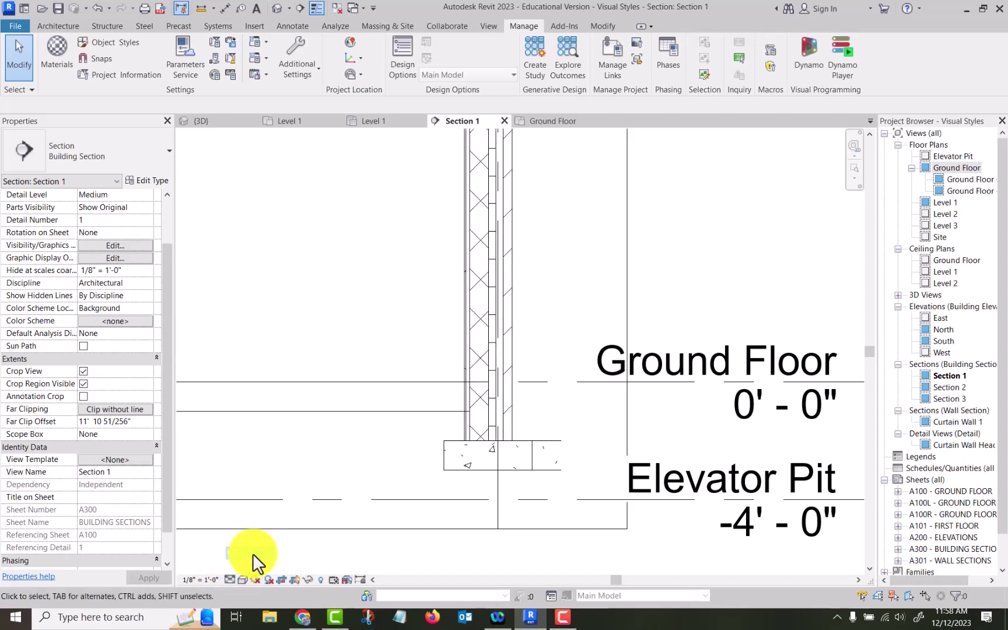
Step: Review the model category visibility/graphic overrides of Section 1 and leave them without changes
{"action": "scroll", "coordinate": [293, 315], "scroll_direction": "down", "scroll_amount": 4}
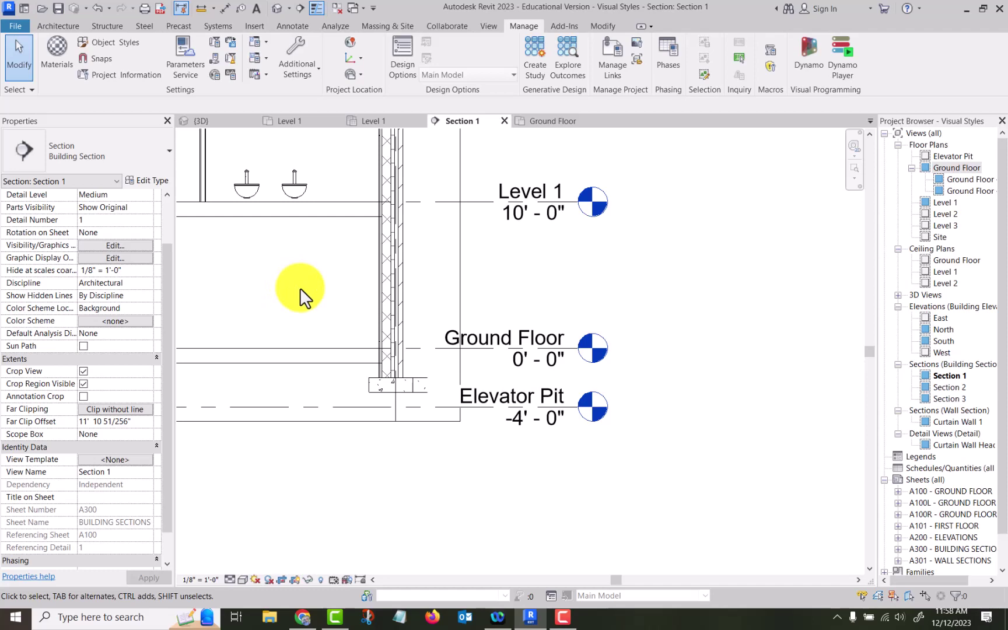
{"action": "scroll", "coordinate": [246, 329], "scroll_direction": "down", "scroll_amount": 2}
{"action": "middle_click_drag", "start_coordinate": [249, 328], "coordinate": [496, 385]}
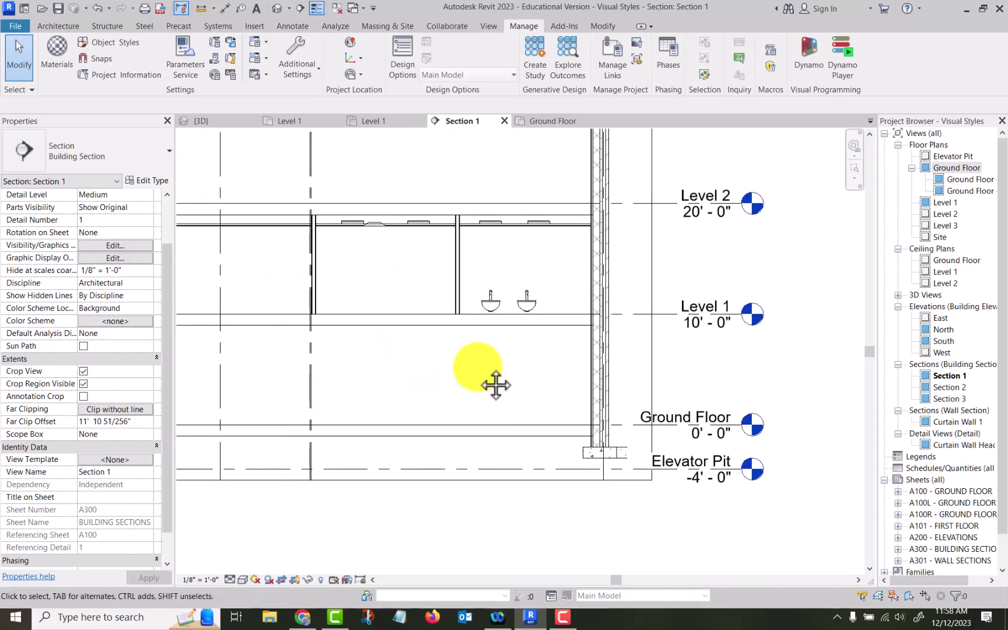
{"action": "left_click", "coordinate": [115, 247]}
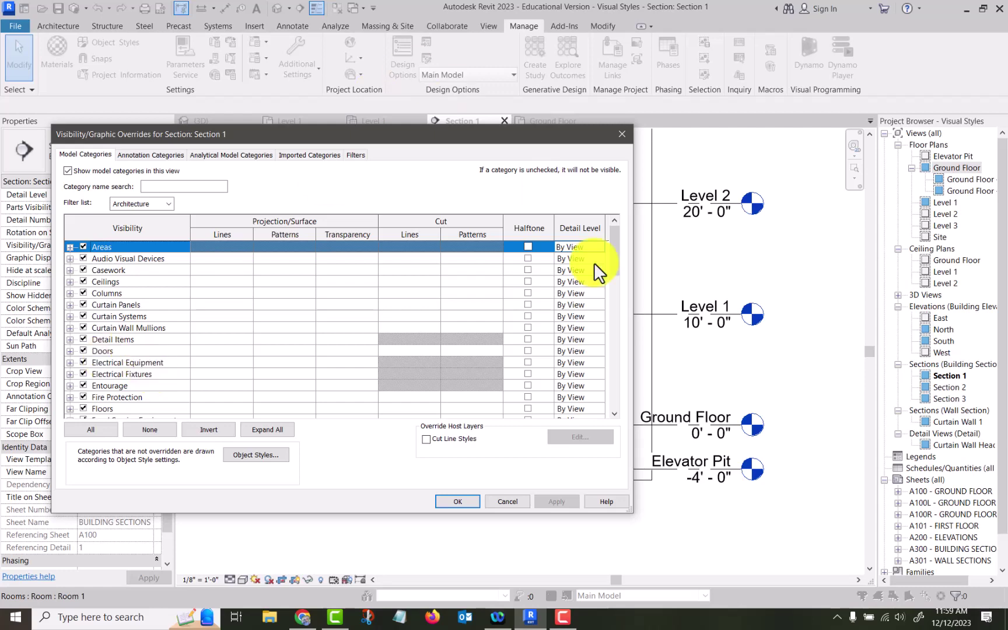
{"action": "left_click", "coordinate": [504, 503]}
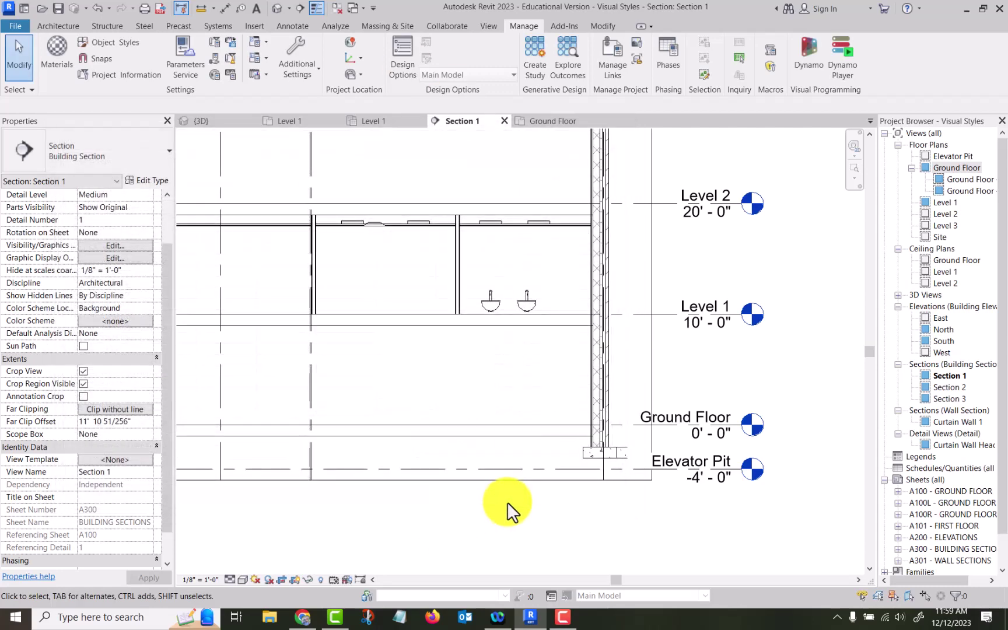
{"action": "scroll", "coordinate": [405, 532], "scroll_direction": "down", "scroll_amount": 1}
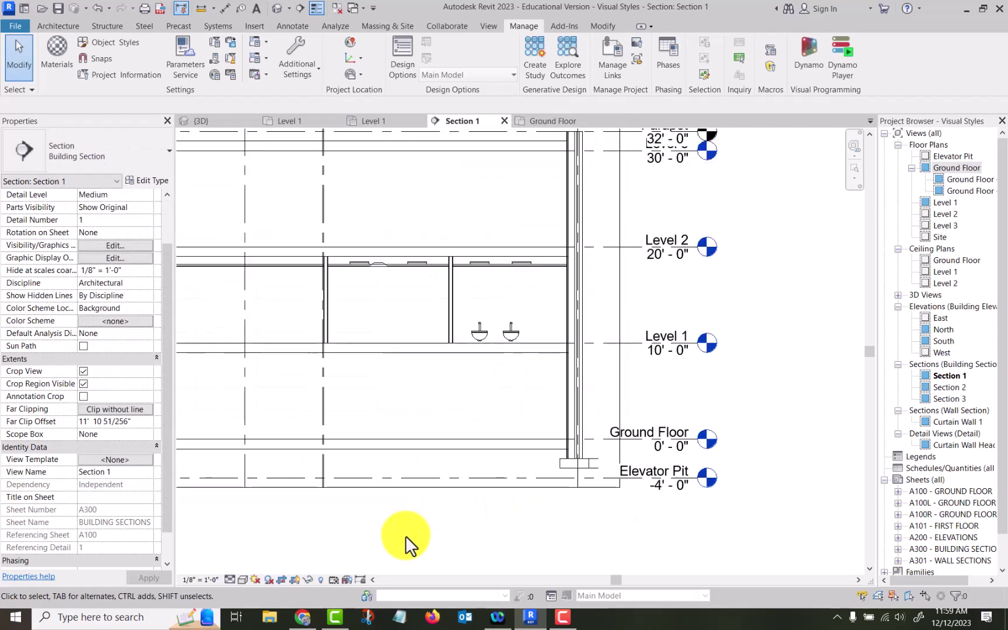
Step: Remove the Architectural Plan view template from the Level 1 floor plan by assigning <None>
{"action": "left_click", "coordinate": [291, 121]}
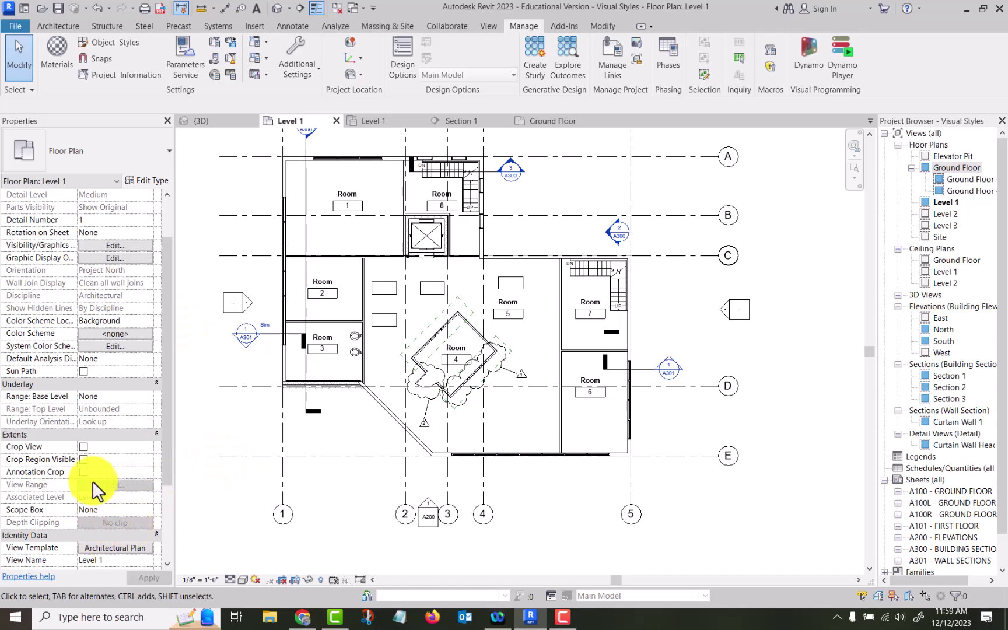
{"action": "scroll", "coordinate": [93, 480], "scroll_direction": "down", "scroll_amount": 5}
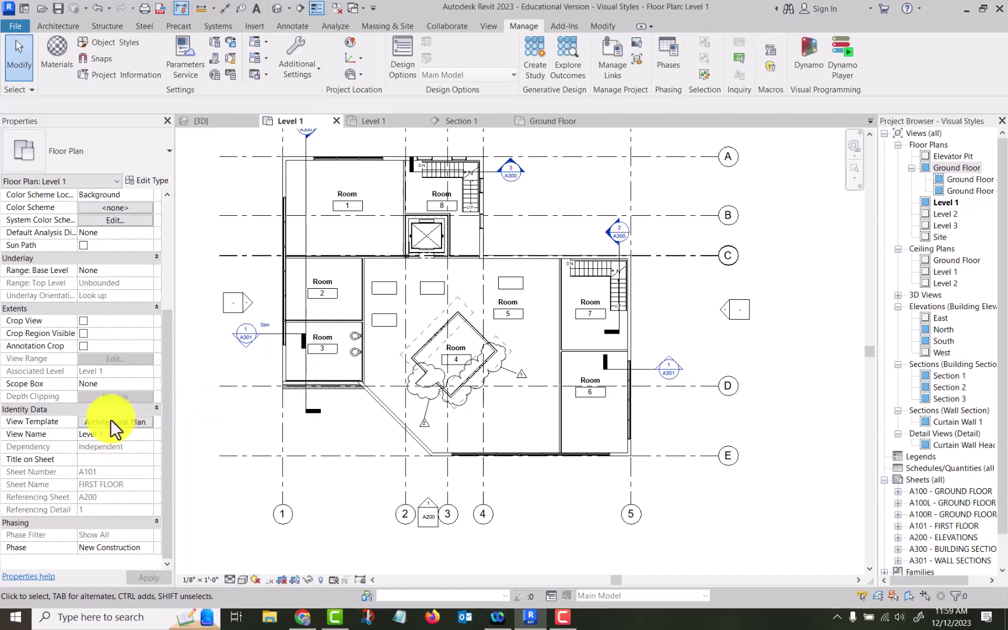
{"action": "left_click", "coordinate": [124, 420]}
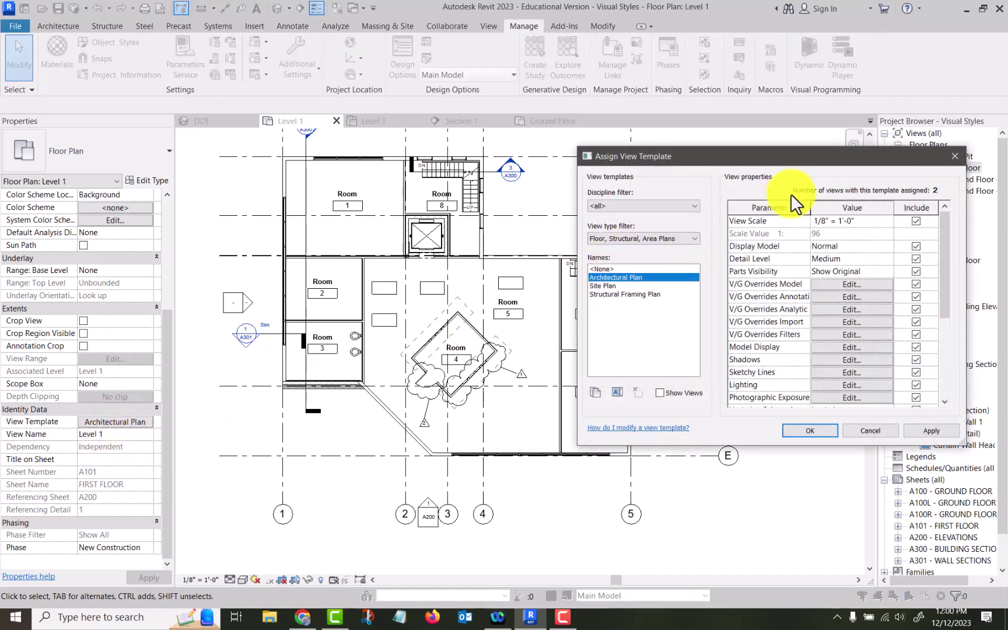
{"action": "left_click", "coordinate": [609, 268]}
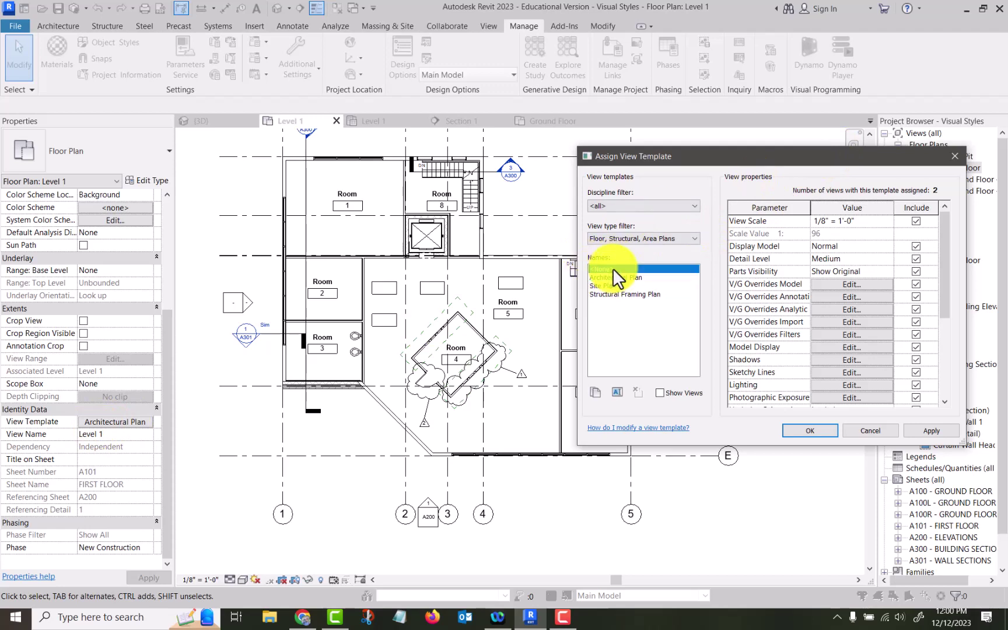
{"action": "left_click", "coordinate": [802, 430]}
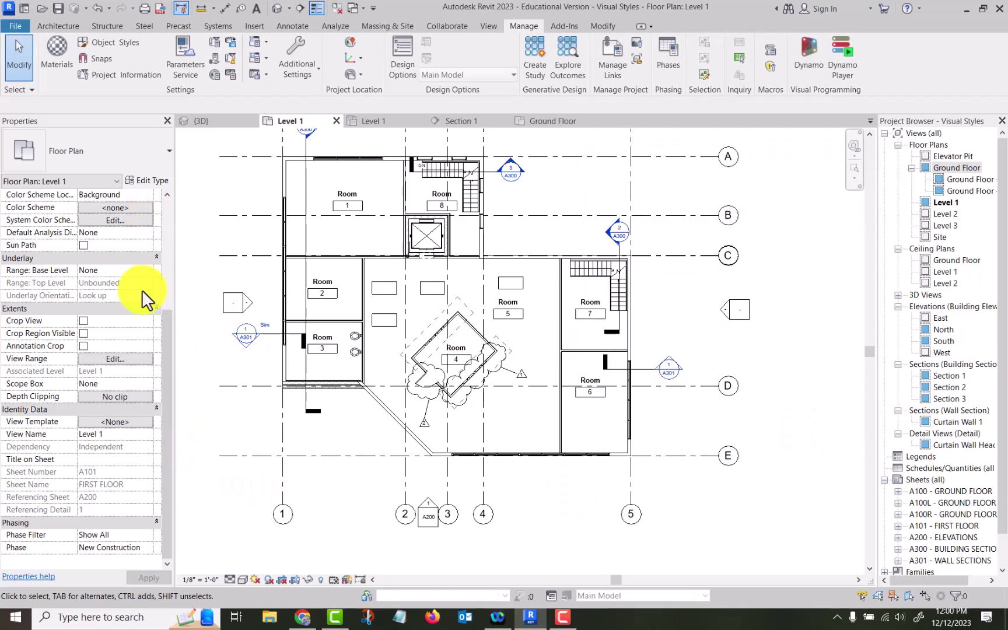
{"action": "scroll", "coordinate": [69, 336], "scroll_direction": "up", "scroll_amount": 4}
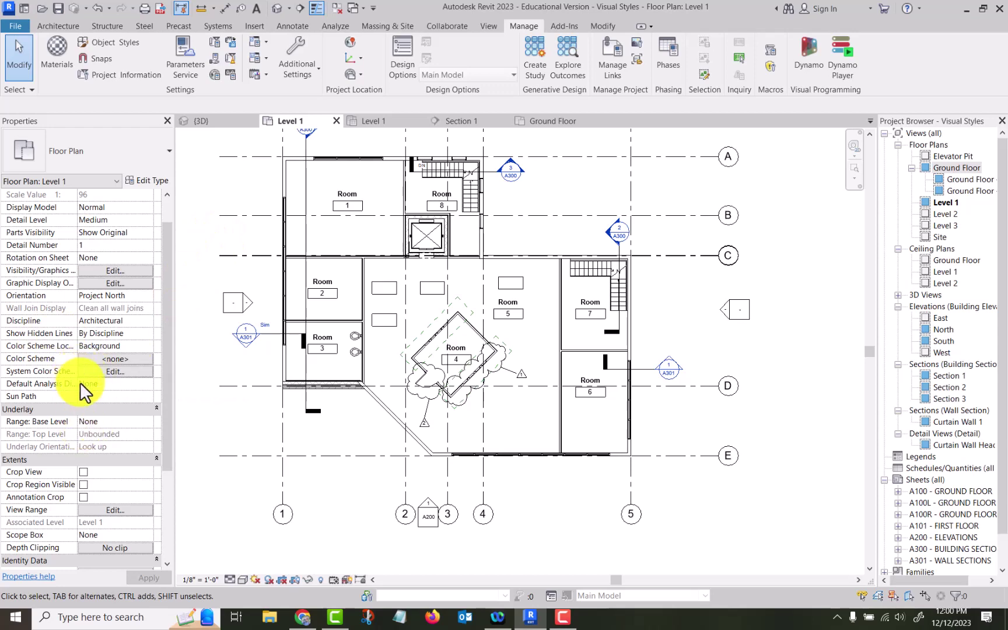
{"action": "scroll", "coordinate": [82, 391], "scroll_direction": "down", "scroll_amount": 4}
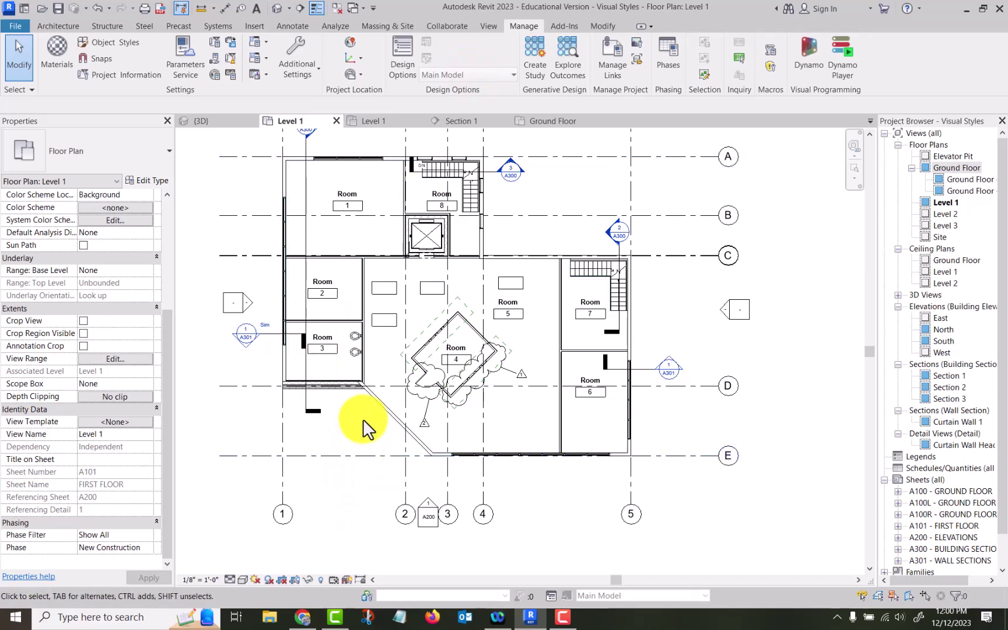
{"action": "scroll", "coordinate": [554, 277], "scroll_direction": "up", "scroll_amount": 3}
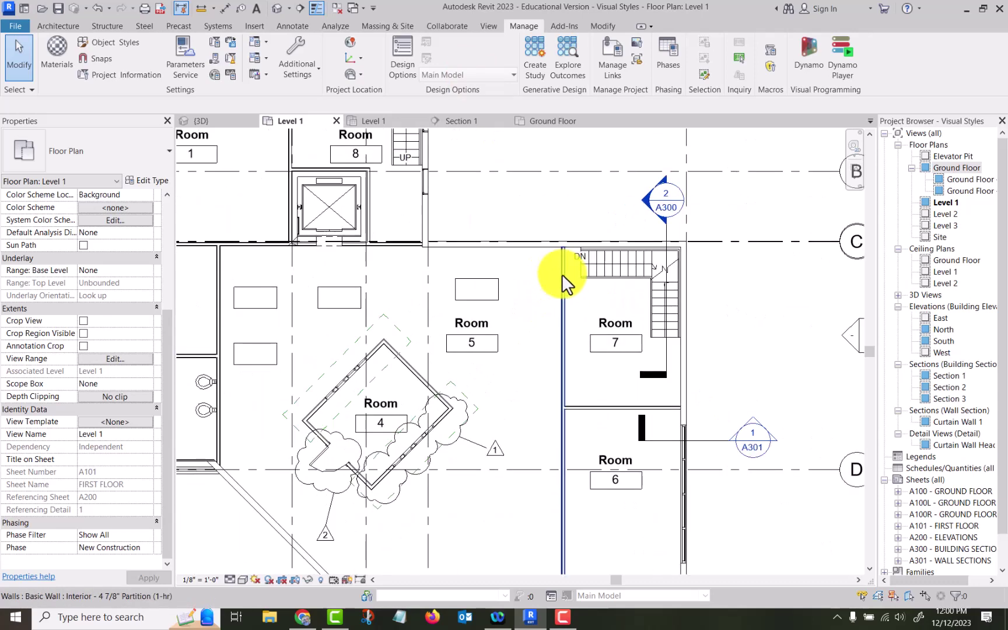
Step: Open the {3D} view and hide the Generic - 12" roof as an individual element in that view
{"action": "left_click", "coordinate": [216, 118]}
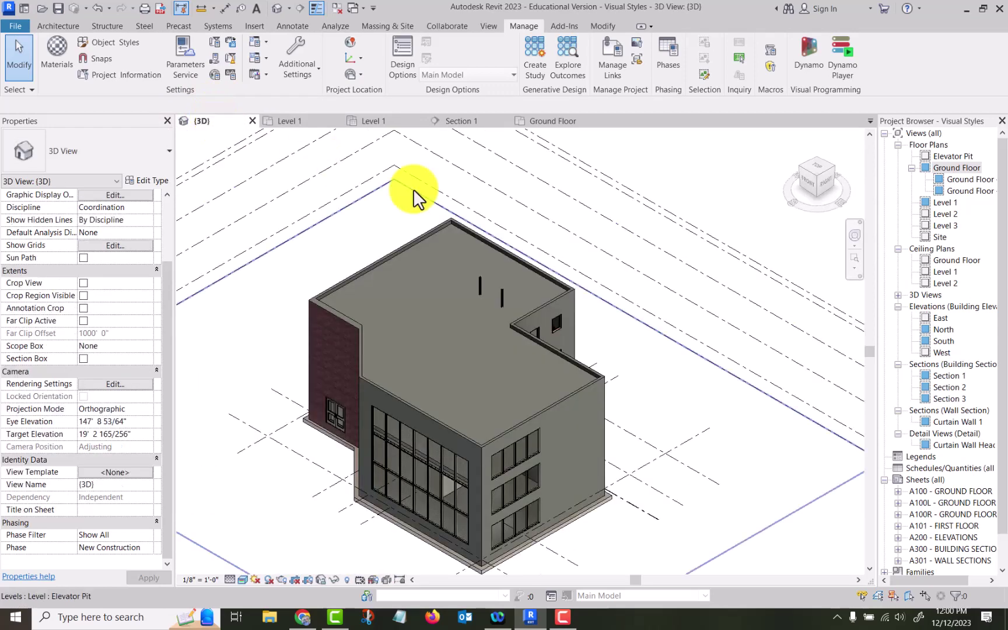
{"action": "scroll", "coordinate": [276, 404], "scroll_direction": "up", "scroll_amount": 3}
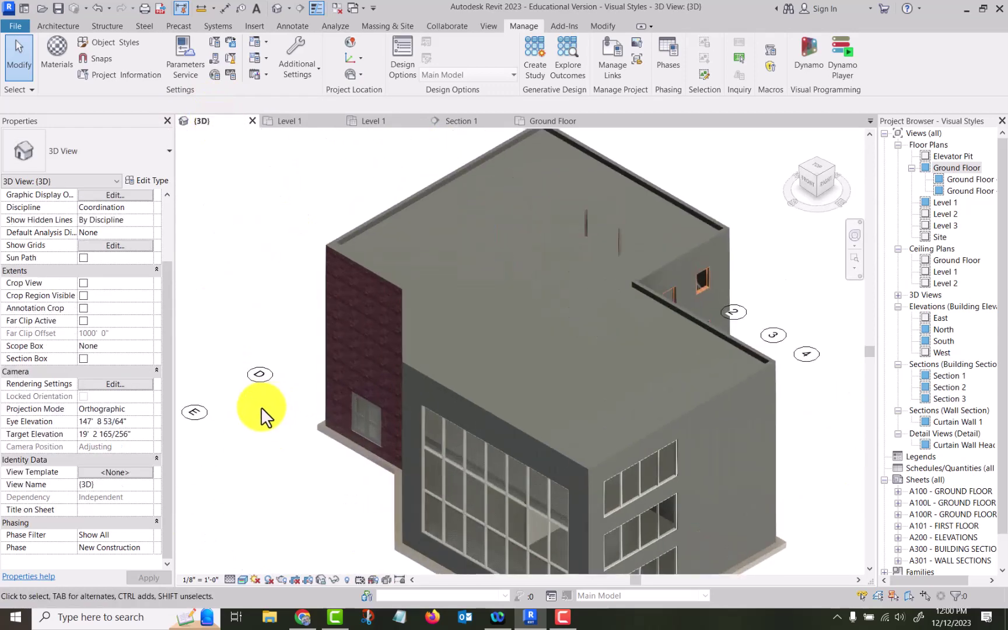
{"action": "left_click", "coordinate": [494, 203]}
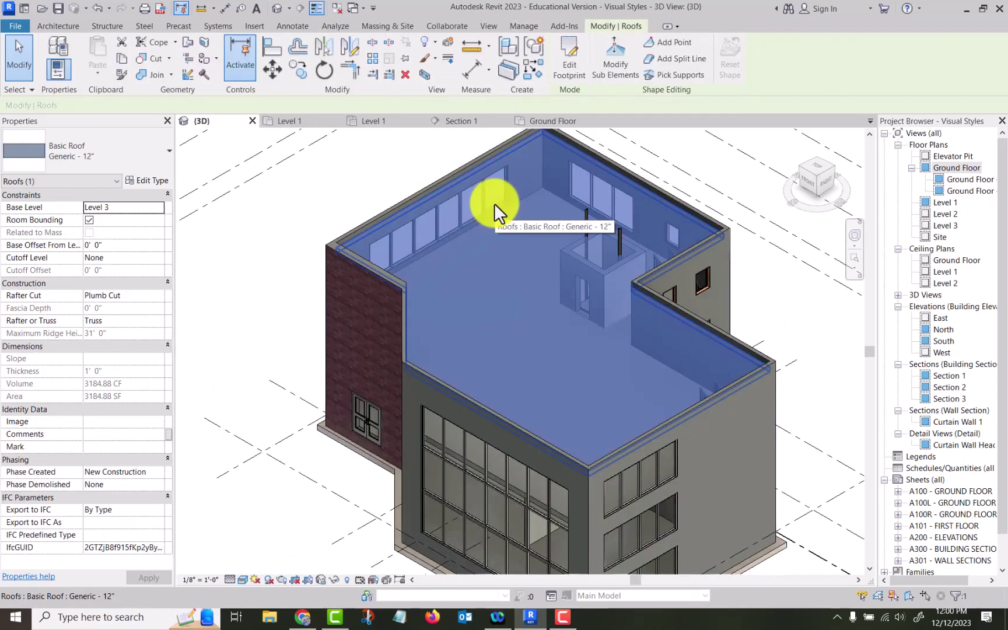
{"action": "right_click", "coordinate": [519, 232]}
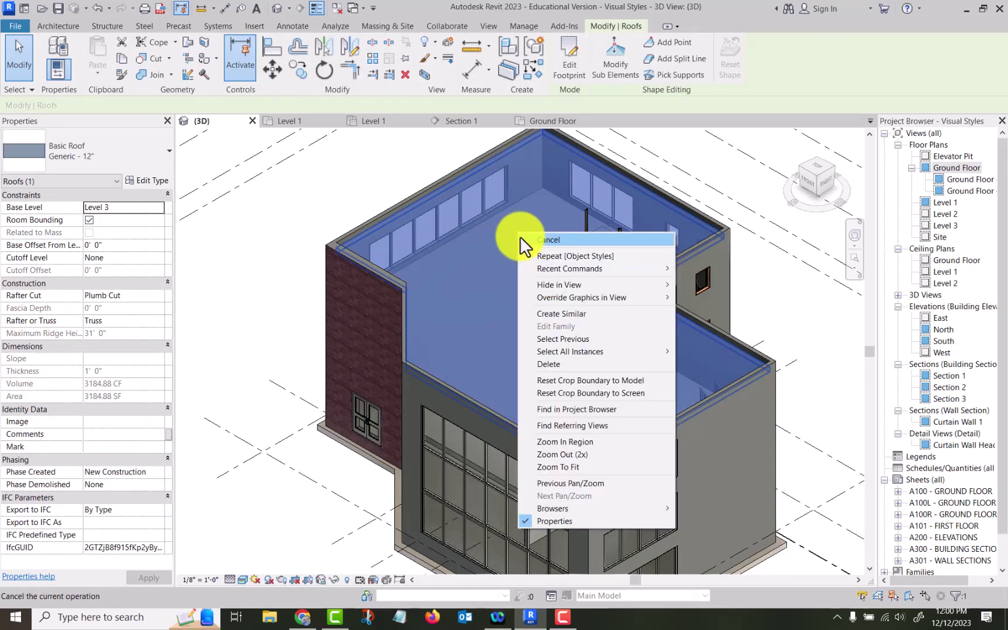
{"action": "mouse_move", "coordinate": [607, 285]}
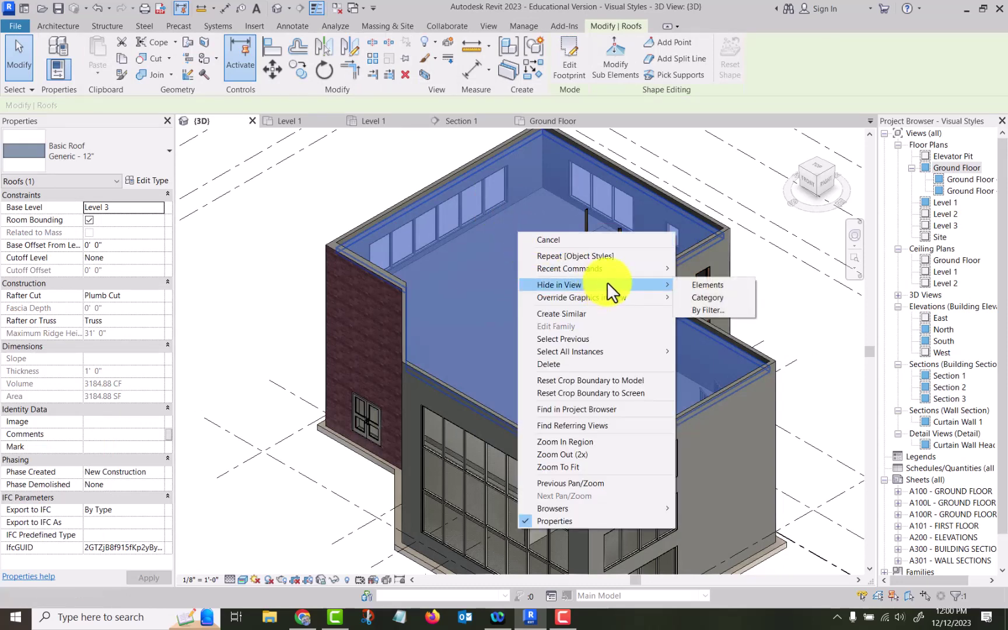
{"action": "left_click", "coordinate": [703, 286]}
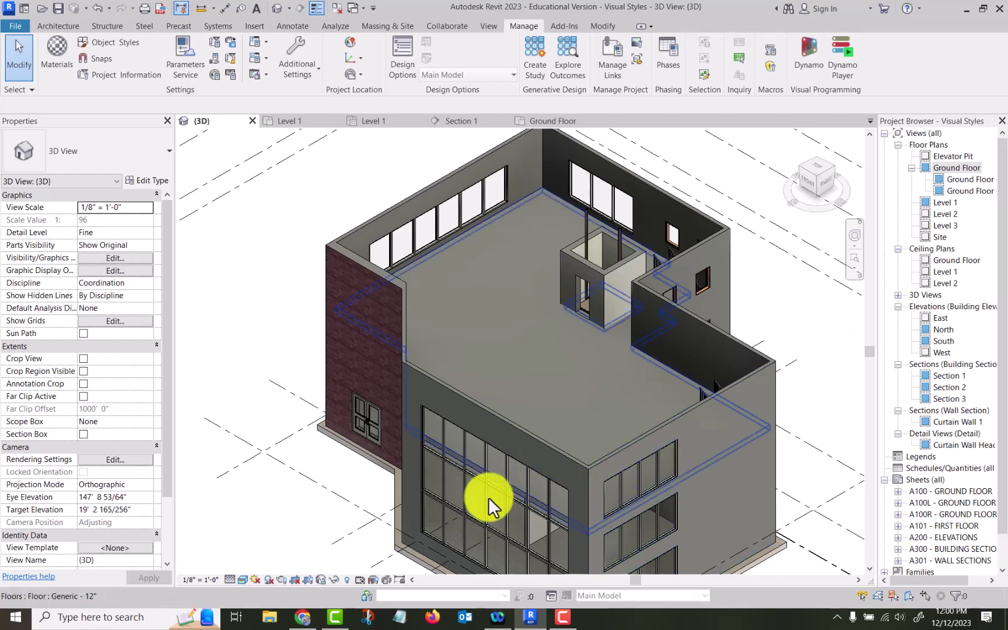
Step: Reveal the hidden elements, unhide the roof and leave the reveal mode
{"action": "left_click", "coordinate": [347, 583]}
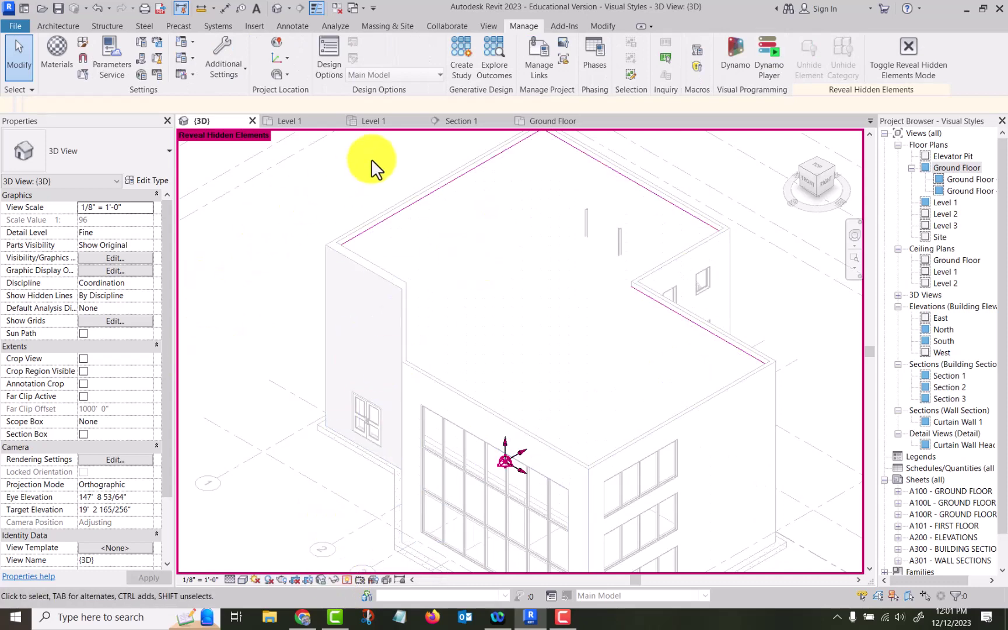
{"action": "left_click", "coordinate": [548, 181]}
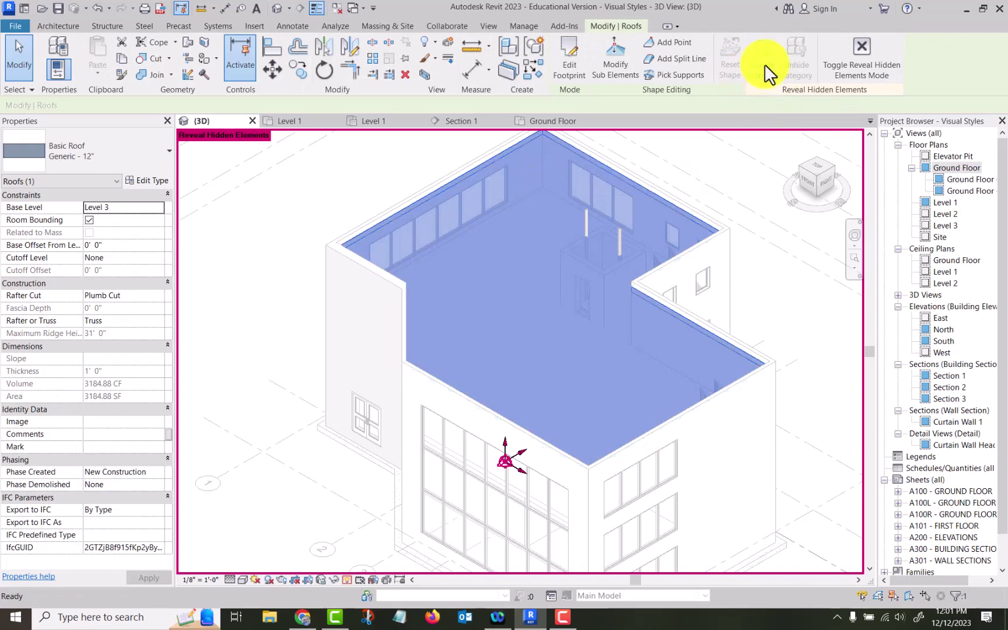
{"action": "left_click", "coordinate": [873, 47]}
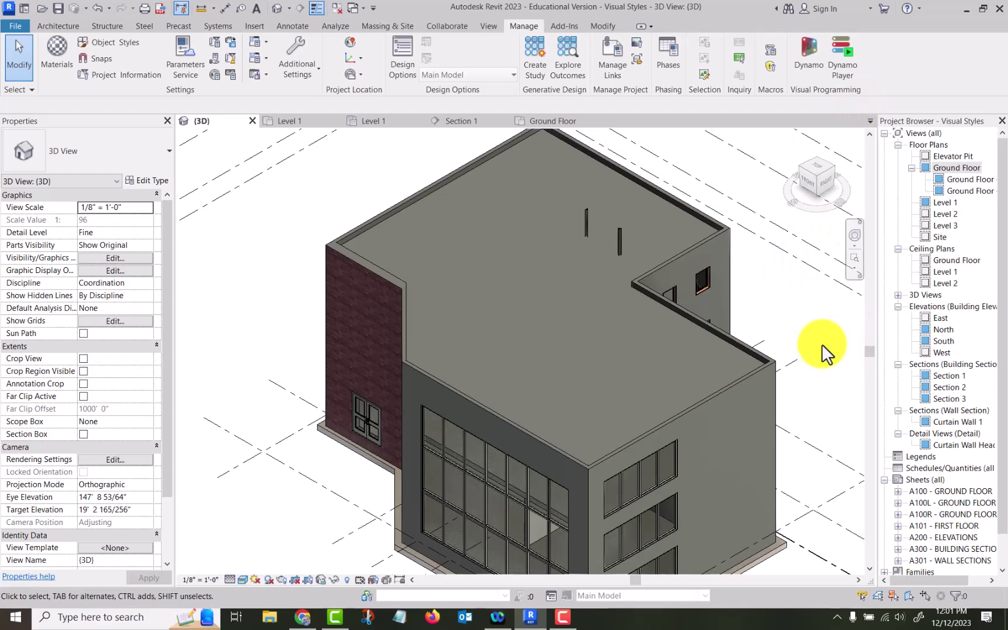
Step: Temporarily hide the roof element in the 3D view, and reset the temporary hide/isolate
{"action": "left_click", "coordinate": [483, 222]}
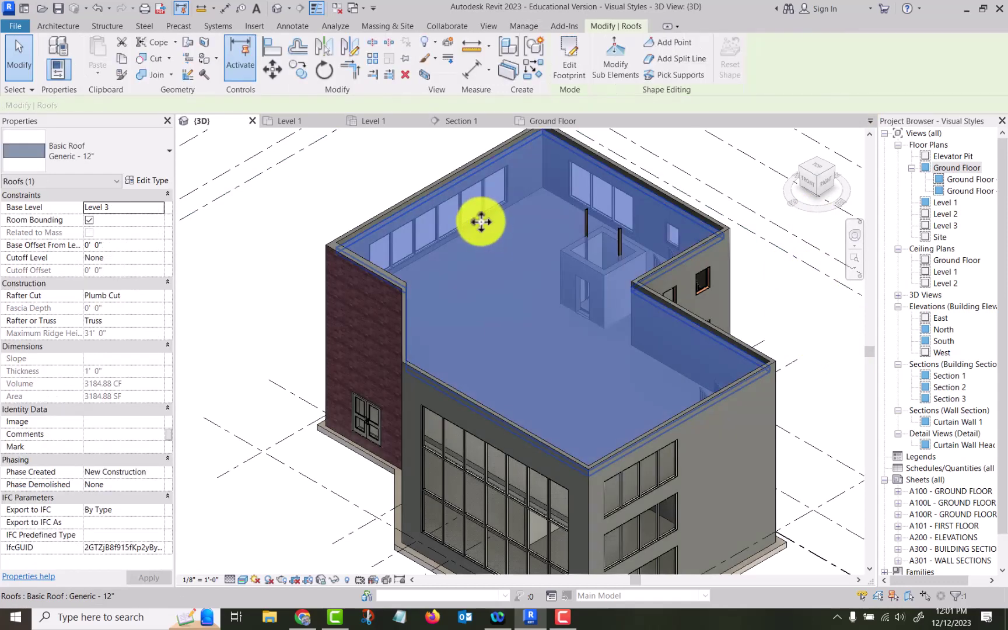
{"action": "left_click", "coordinate": [334, 577]}
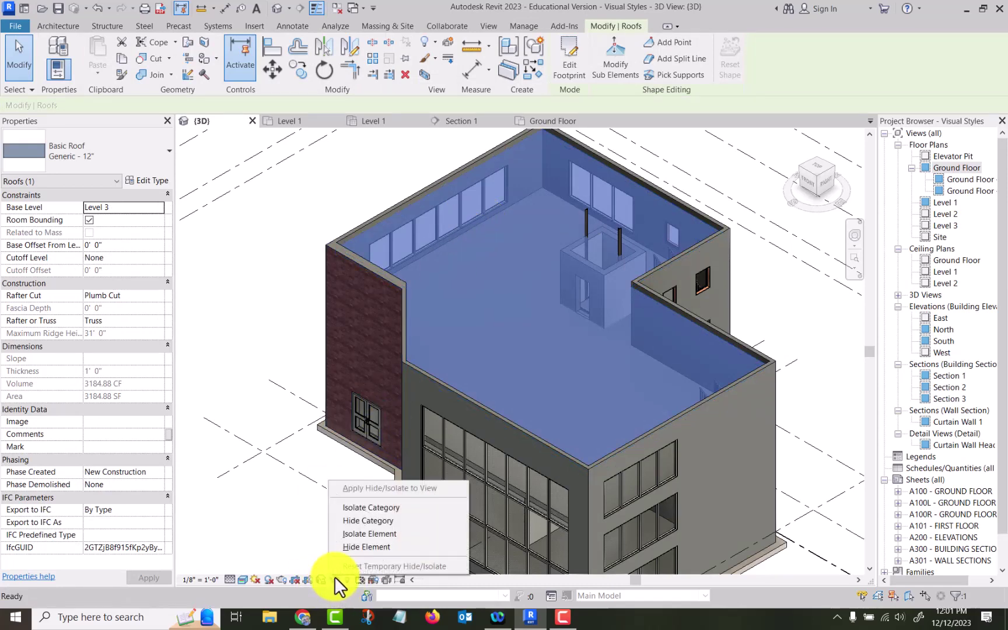
{"action": "left_click", "coordinate": [383, 544]}
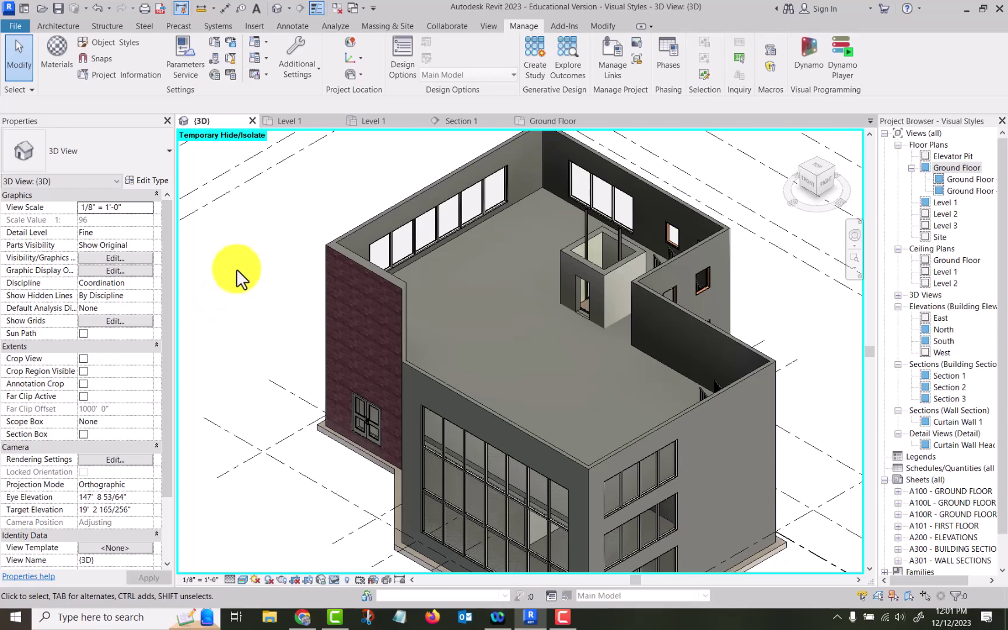
{"action": "left_click", "coordinate": [332, 580]}
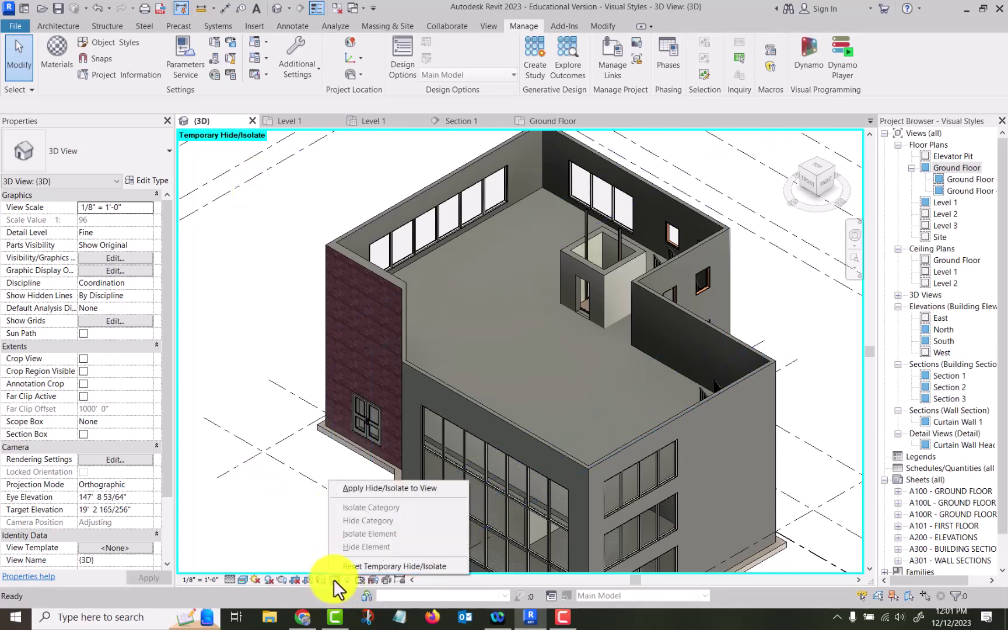
{"action": "left_click", "coordinate": [350, 563]}
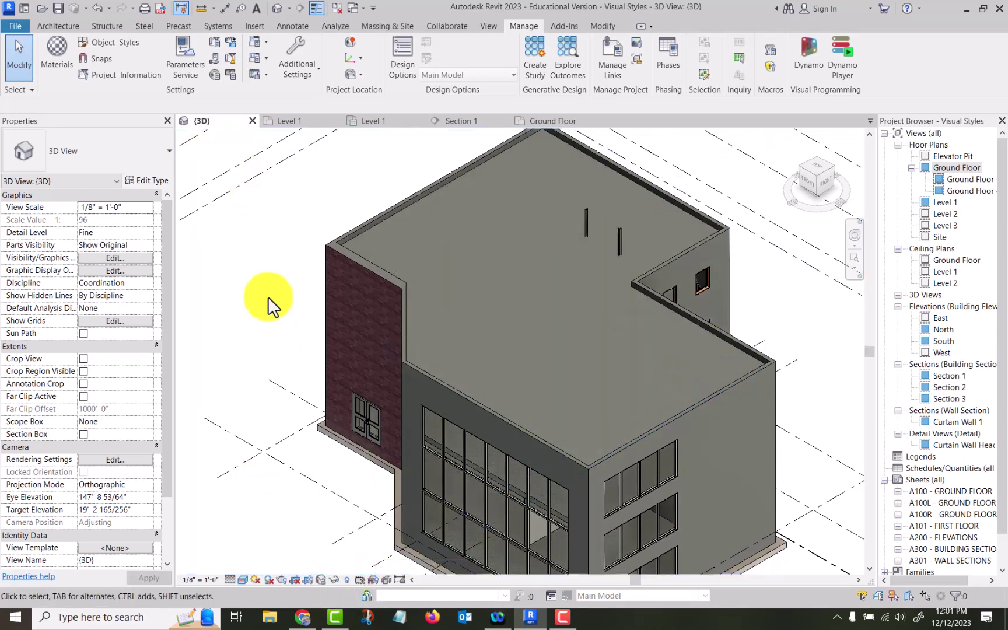
Step: Enable the 3D view's section box, lower its top face below the roof and pull its front side into the building
{"action": "left_click", "coordinate": [81, 435]}
{"action": "scroll", "coordinate": [236, 306], "scroll_direction": "down", "scroll_amount": 5}
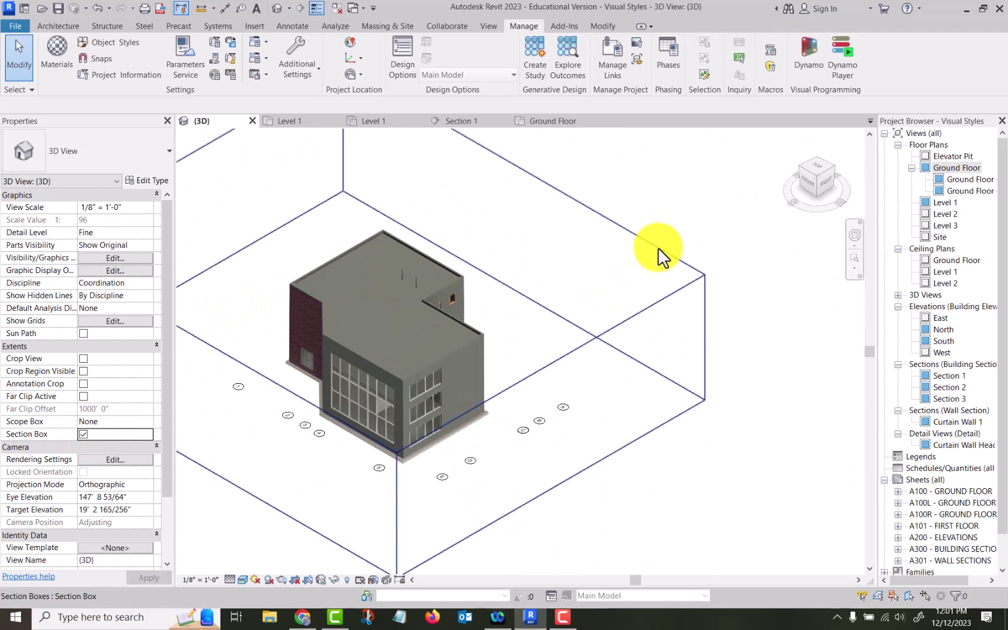
{"action": "left_click", "coordinate": [656, 245]}
{"action": "left_click_drag", "start_coordinate": [370, 264], "coordinate": [369, 304]}
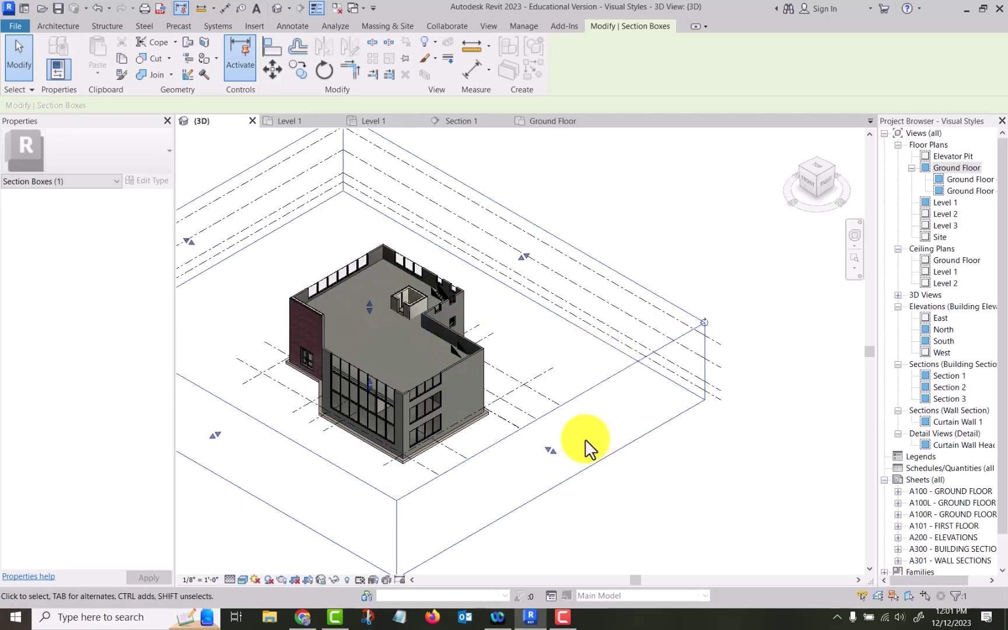
{"action": "left_click_drag", "start_coordinate": [547, 449], "coordinate": [433, 393]}
{"action": "left_click", "coordinate": [567, 424]}
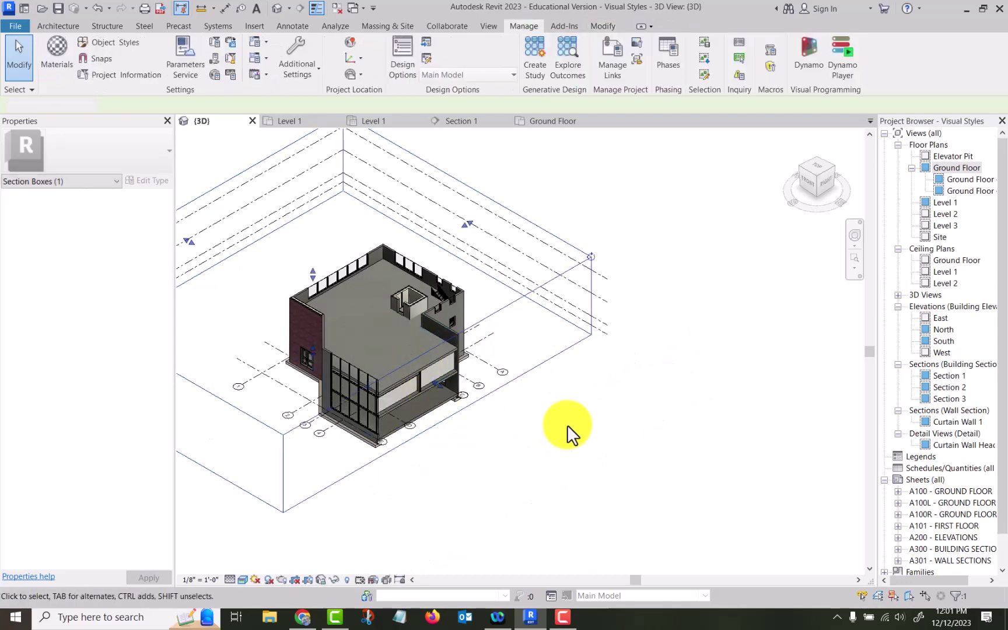
Step: Turn off the section box in the 3D view
{"action": "scroll", "coordinate": [384, 471], "scroll_direction": "up", "scroll_amount": 4}
{"action": "middle_click_drag", "start_coordinate": [394, 444], "coordinate": [573, 411]}
{"action": "scroll", "coordinate": [574, 413], "scroll_direction": "down", "scroll_amount": 5}
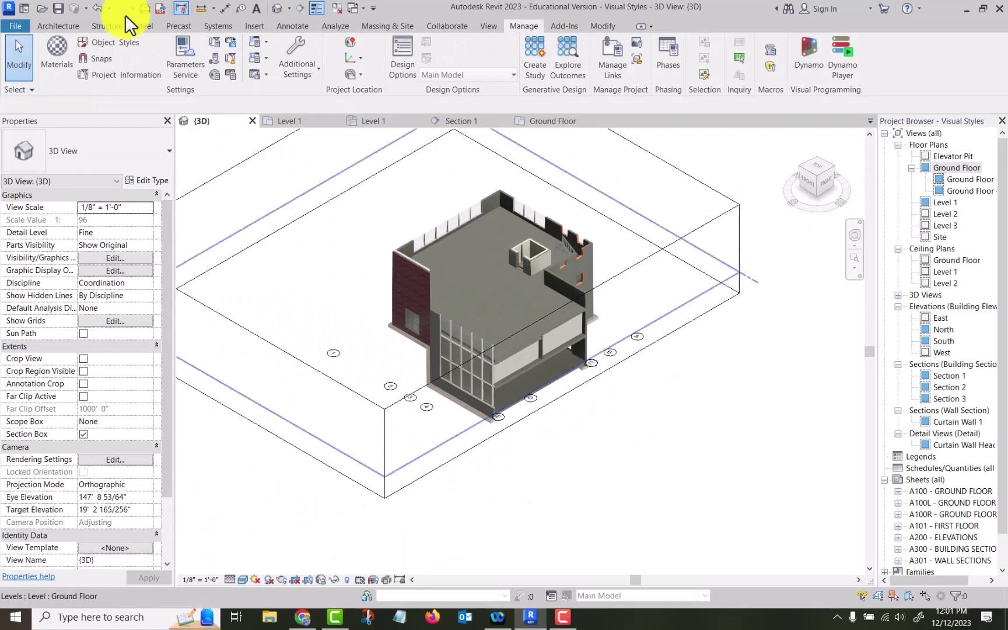
{"action": "left_click", "coordinate": [82, 435]}
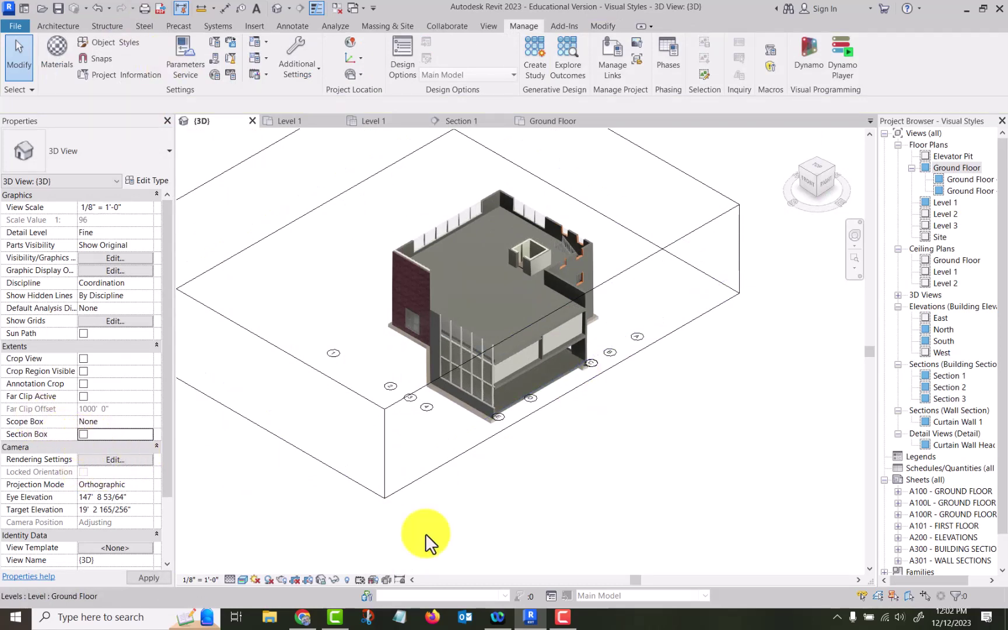
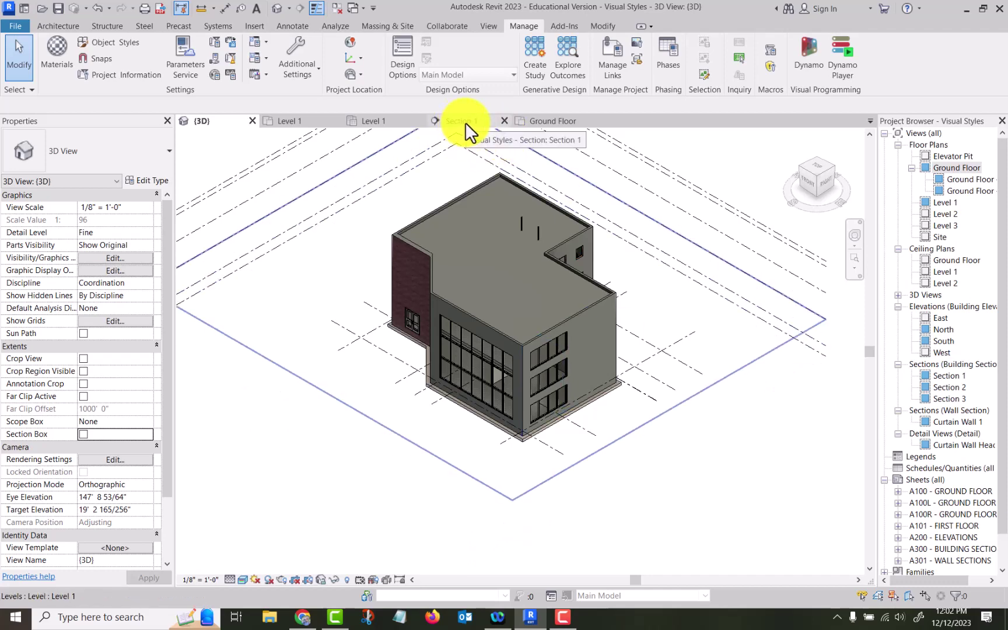
Step: Open the Level 1 floor plan and extend the tail end of the Section 1 line farther below the building
{"action": "left_click", "coordinate": [304, 122]}
{"action": "scroll", "coordinate": [492, 169], "scroll_direction": "down", "scroll_amount": 5}
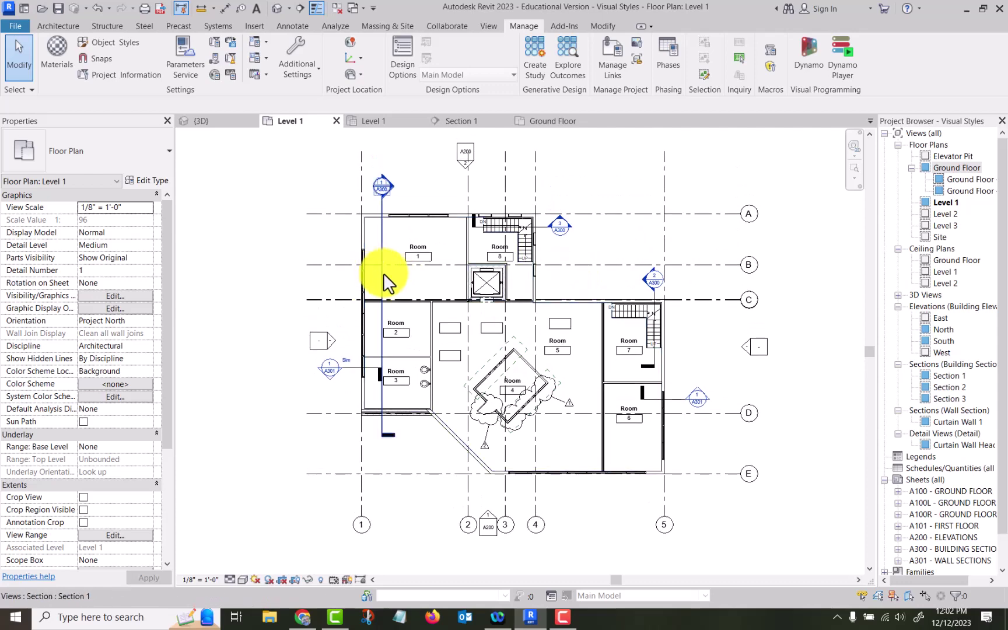
{"action": "left_click", "coordinate": [381, 274]}
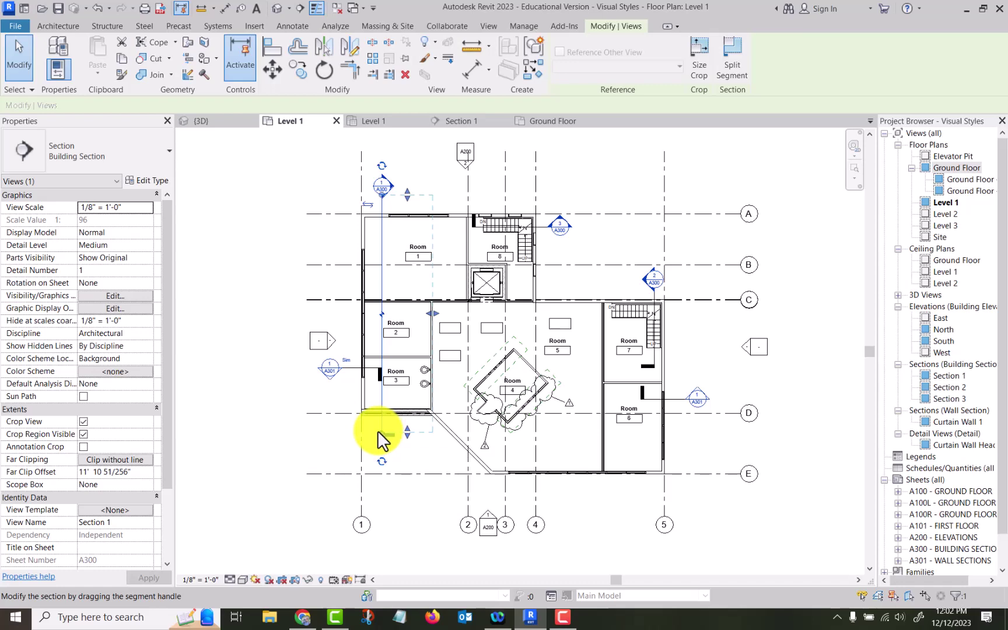
{"action": "left_click_drag", "start_coordinate": [380, 432], "coordinate": [385, 449]}
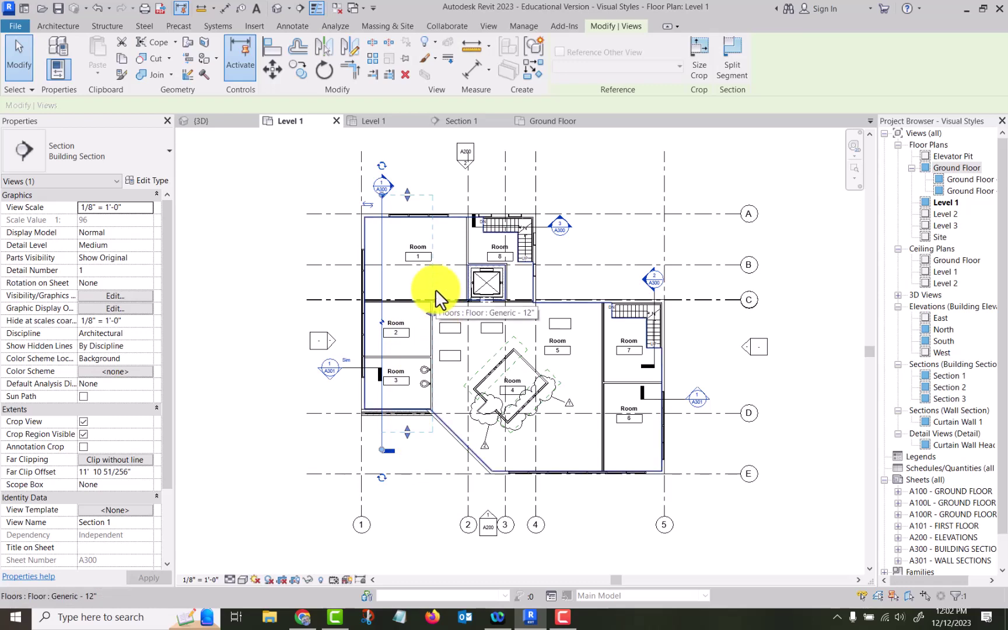
{"action": "left_click", "coordinate": [763, 153]}
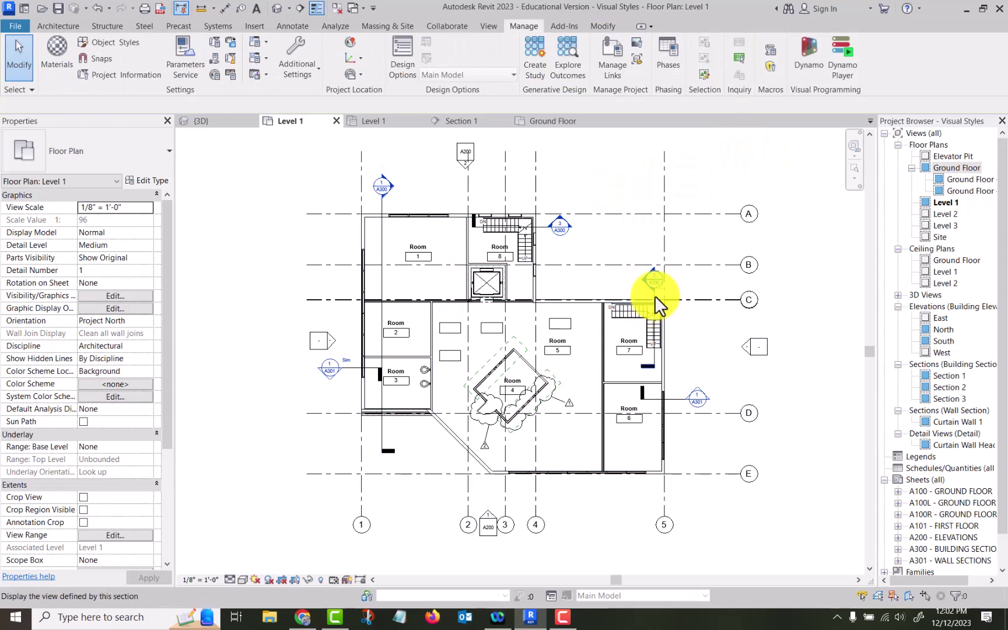
Step: Open the Section 2 view from its section line at the stair of Room 7 in the Level 1 plan
{"action": "left_click", "coordinate": [653, 354]}
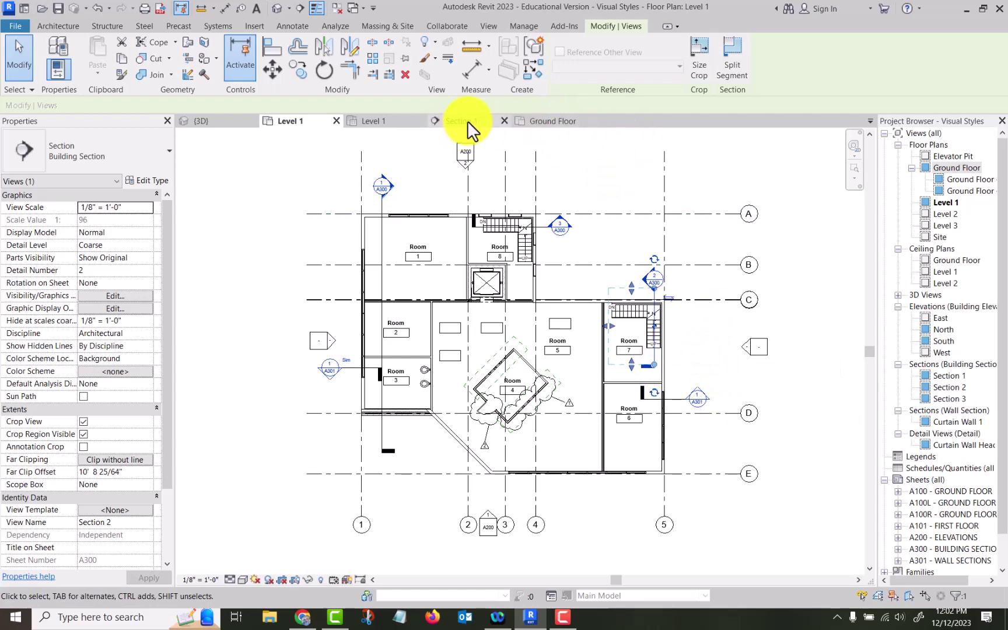
{"action": "right_click", "coordinate": [651, 353]}
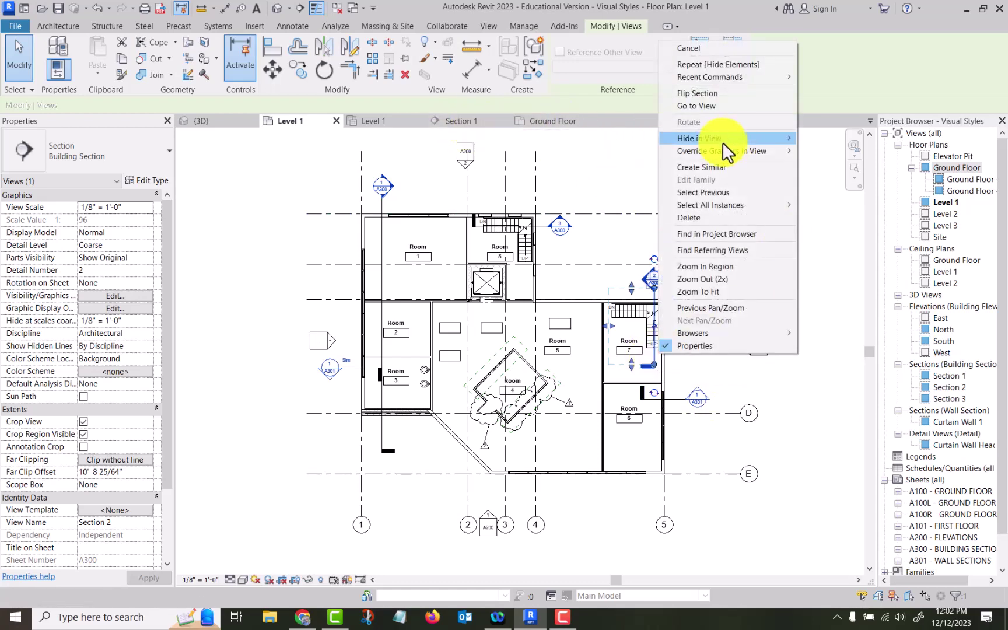
{"action": "left_click", "coordinate": [730, 107]}
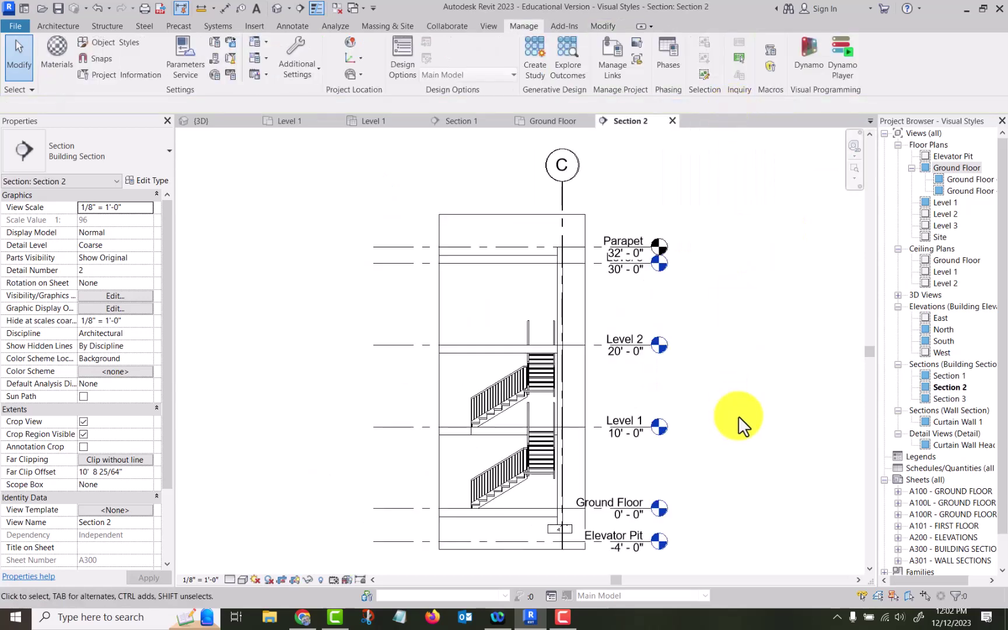
{"action": "mouse_move", "coordinate": [738, 414]}
{"action": "middle_mouse_down"}
{"action": "mouse_move", "coordinate": [743, 356]}
{"action": "mouse_move", "coordinate": [740, 379]}
{"action": "middle_mouse_up"}
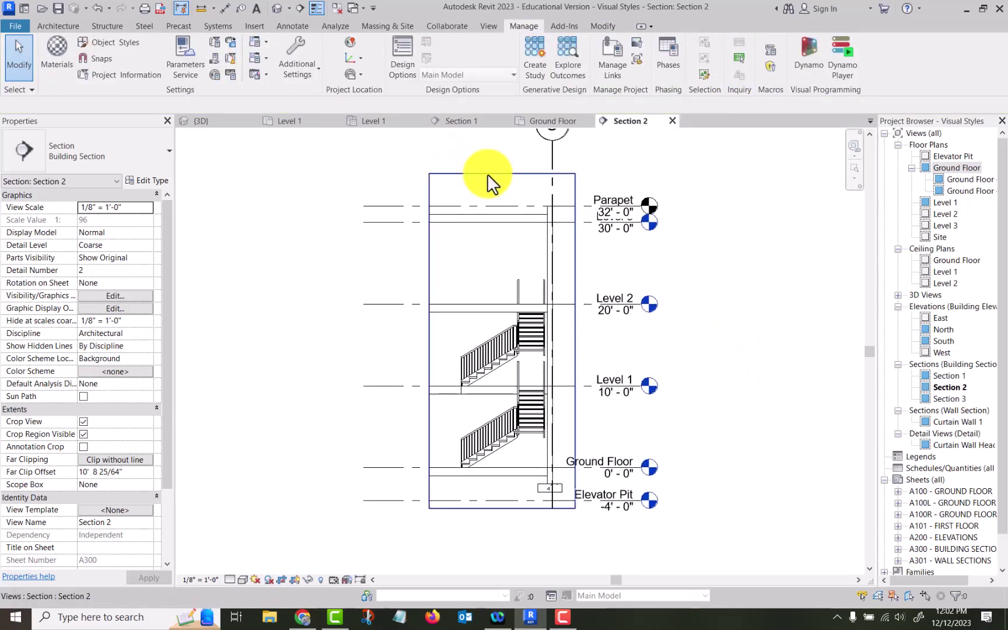
Step: Widen Section 2's crop region by pulling its left edge outward, away from the stairs
{"action": "left_click", "coordinate": [493, 173]}
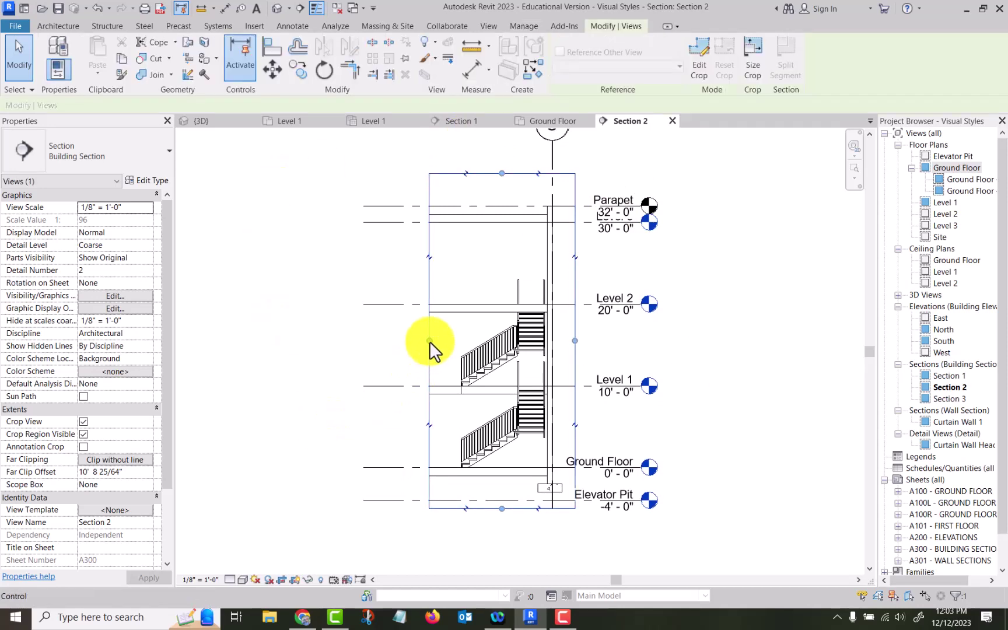
{"action": "left_click_drag", "start_coordinate": [429, 342], "coordinate": [362, 334]}
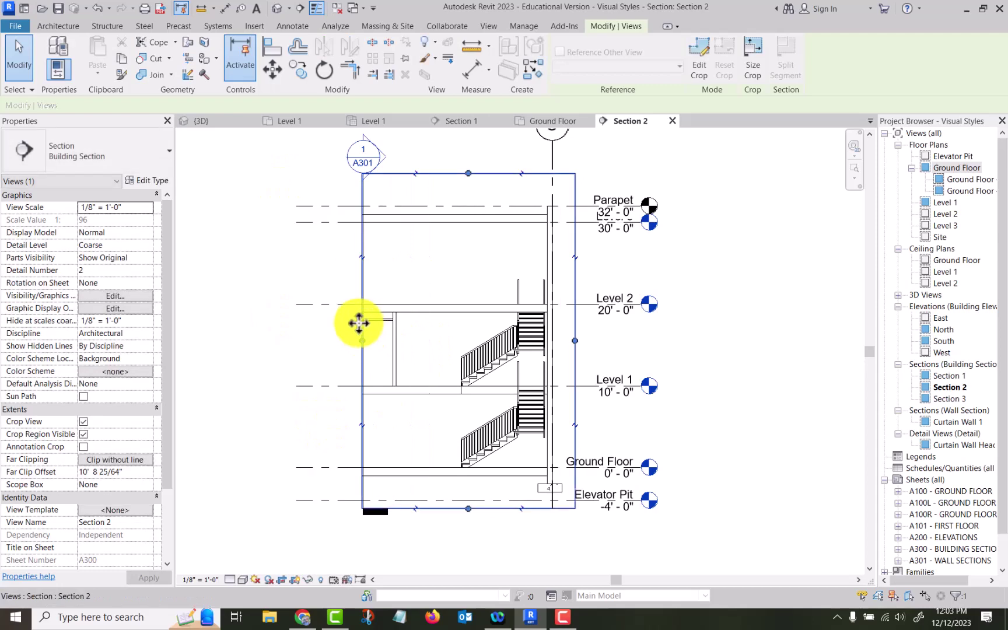
{"action": "left_click", "coordinate": [243, 259]}
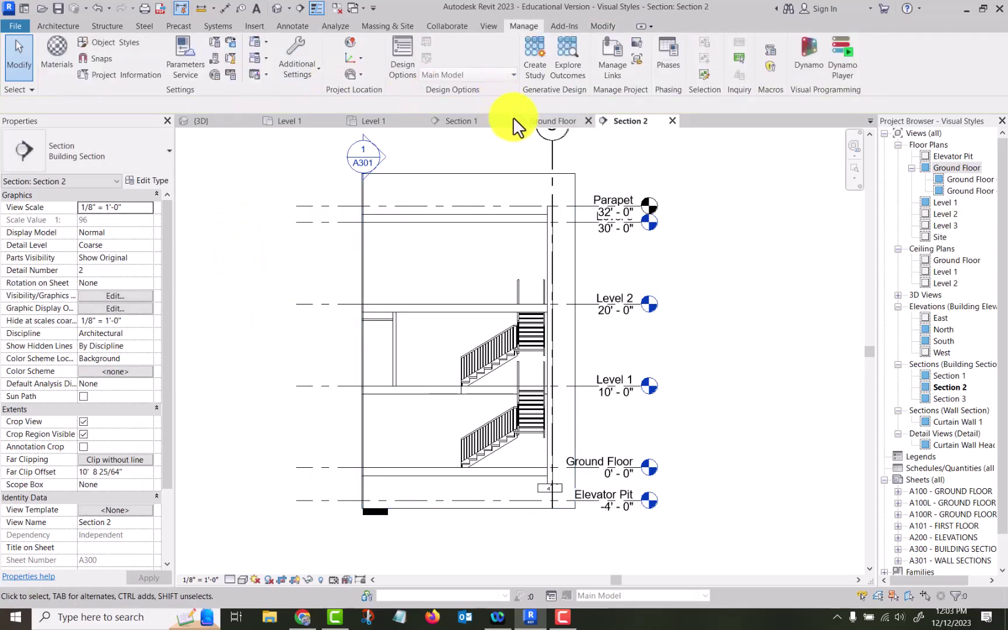
Step: In the Level 1 plan, pull Section 2's lower crop extent back up to the stair, and return to the Section 2 view
{"action": "left_click", "coordinate": [301, 120]}
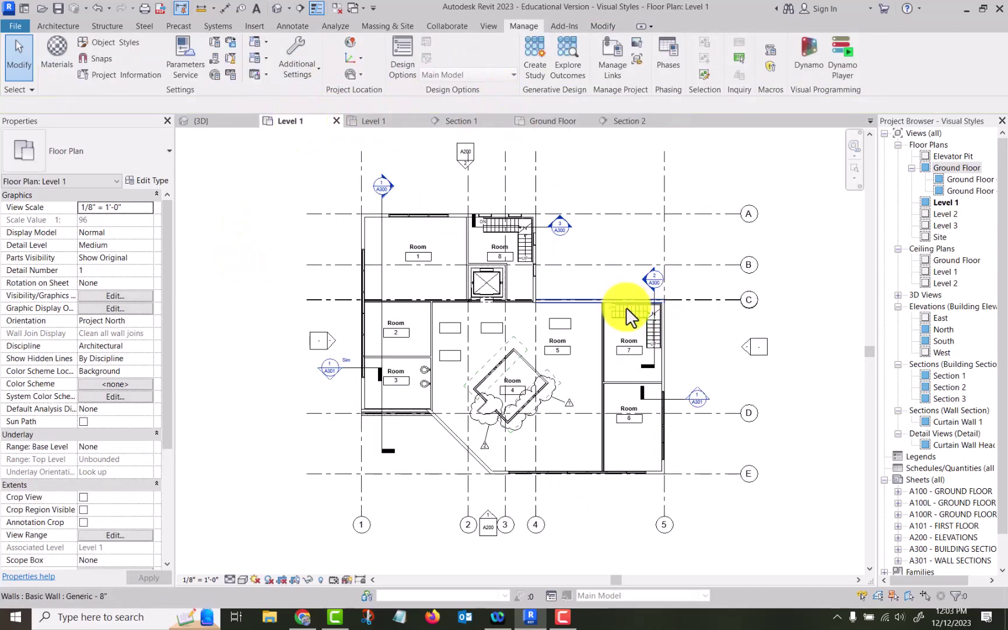
{"action": "left_click", "coordinate": [651, 355]}
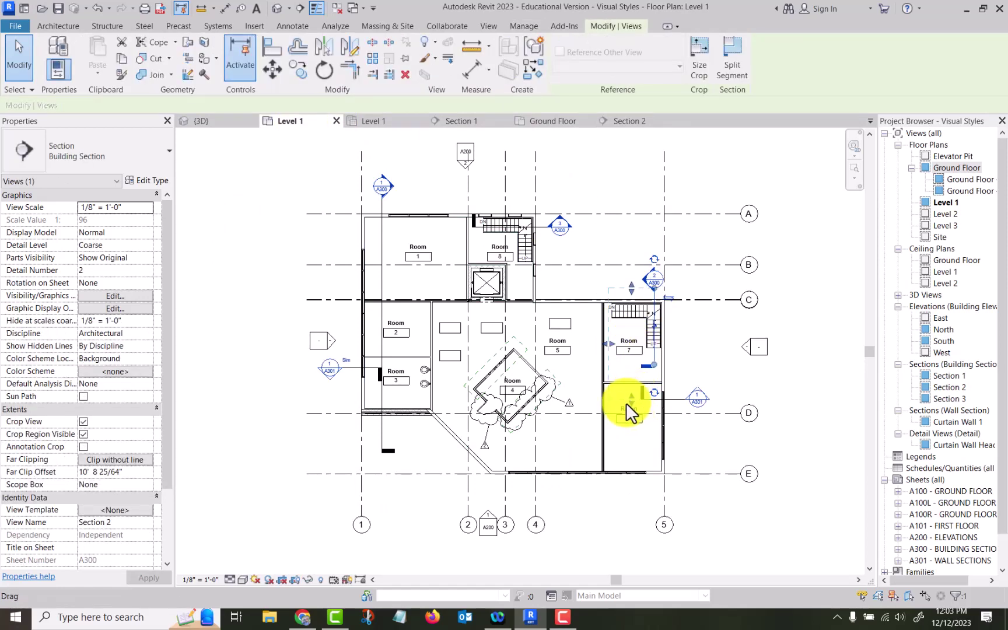
{"action": "left_click_drag", "start_coordinate": [630, 395], "coordinate": [635, 357]}
{"action": "left_click", "coordinate": [707, 352]}
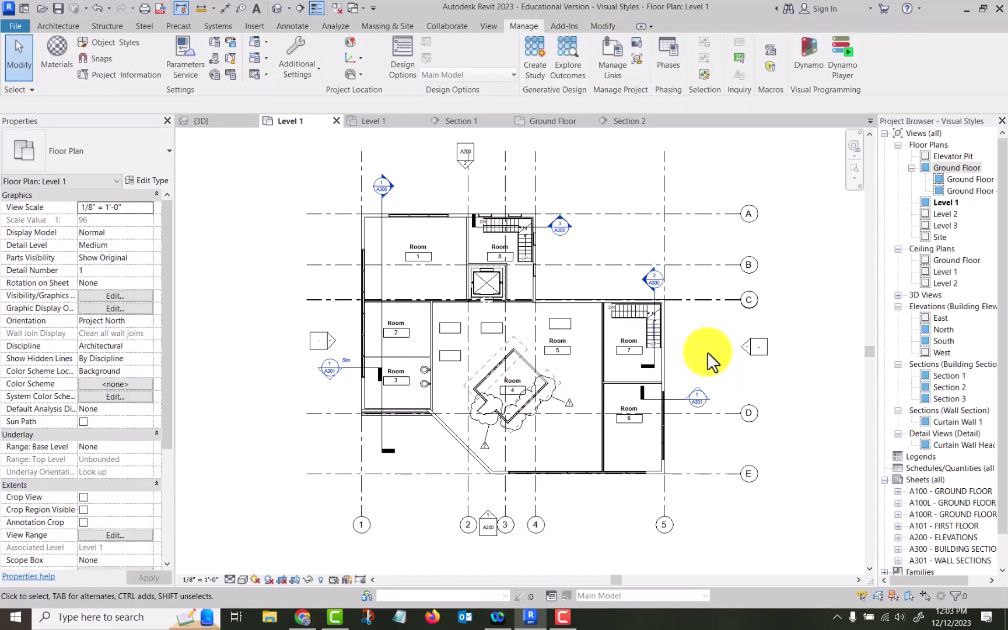
{"action": "left_click", "coordinate": [626, 121]}
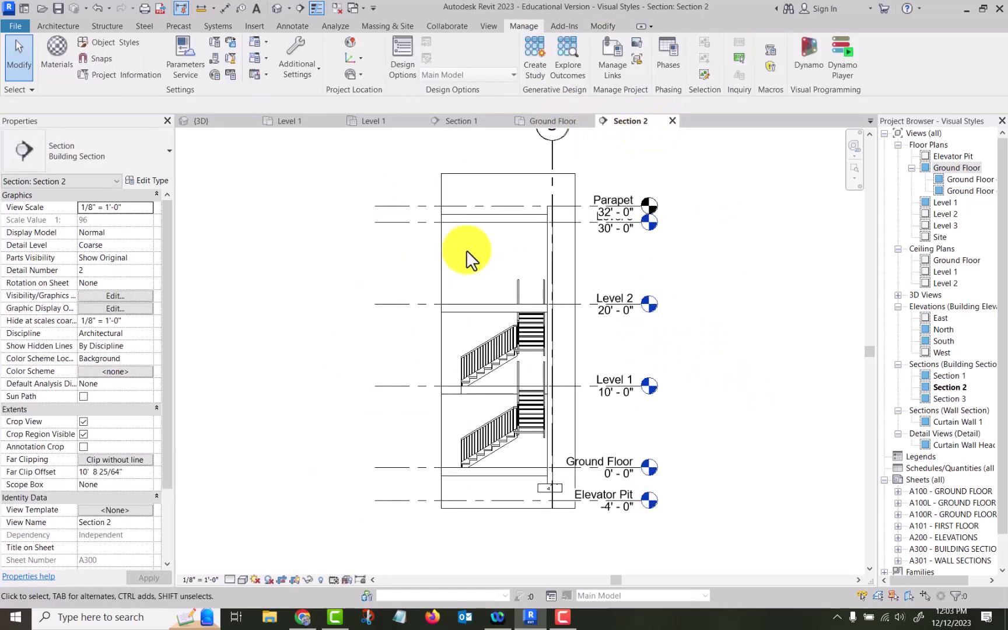
Step: Split Section 2's crop region with the upper break control on its left edge, and undo the split
{"action": "left_click", "coordinate": [440, 265]}
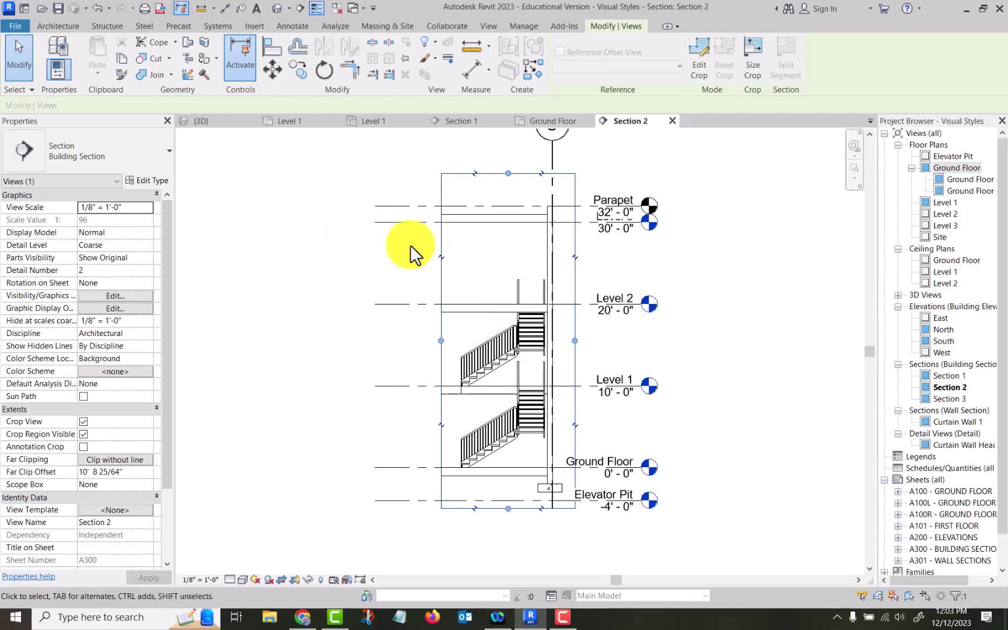
{"action": "left_click", "coordinate": [441, 254]}
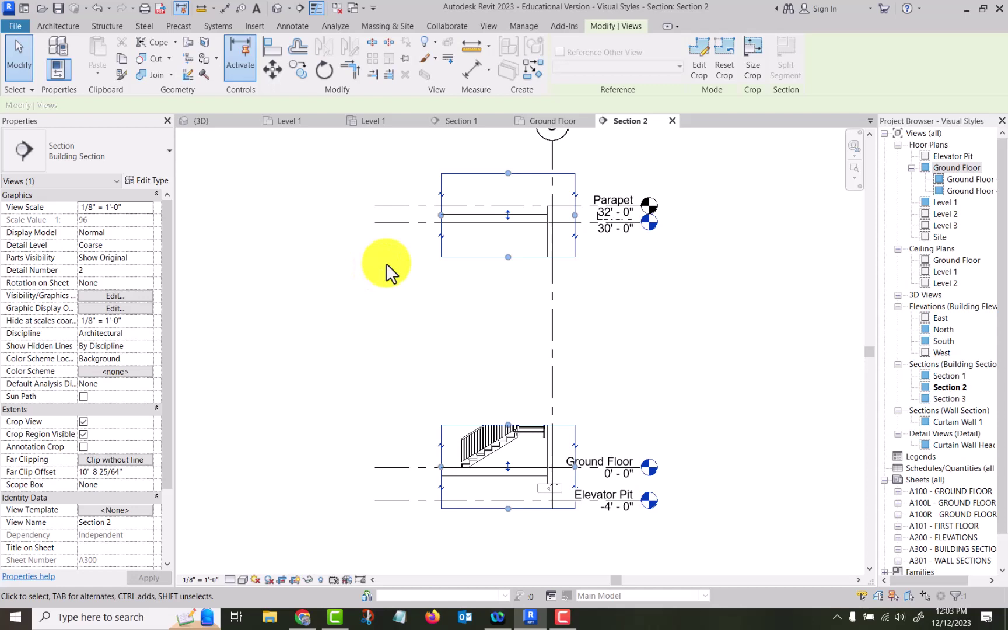
{"action": "key", "text": "ctrl+z"}
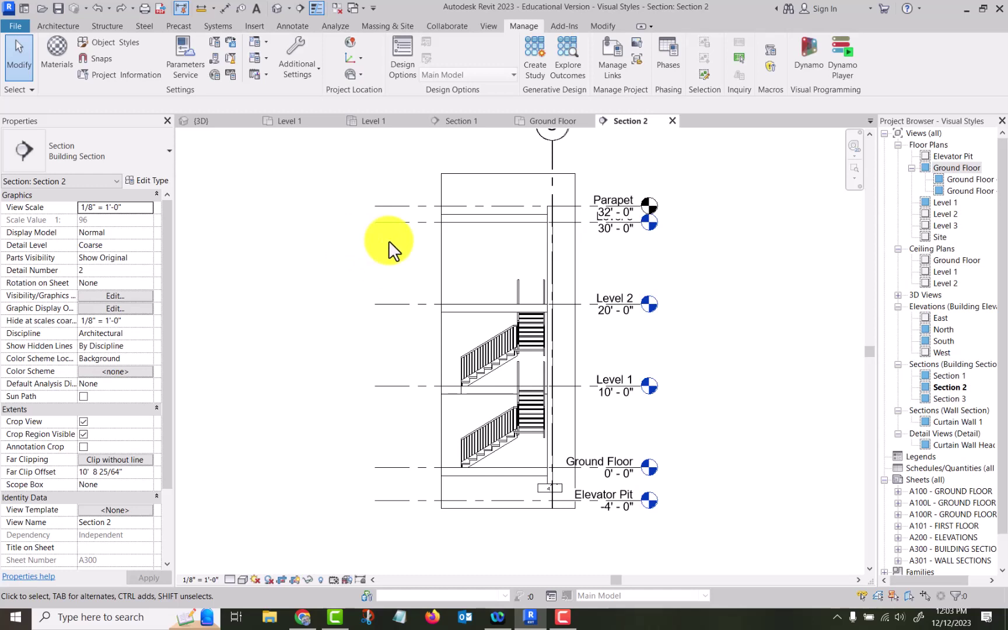
Step: Turn Crop View off for Section 2 and apply it, then turn it back on
{"action": "left_click", "coordinate": [83, 420]}
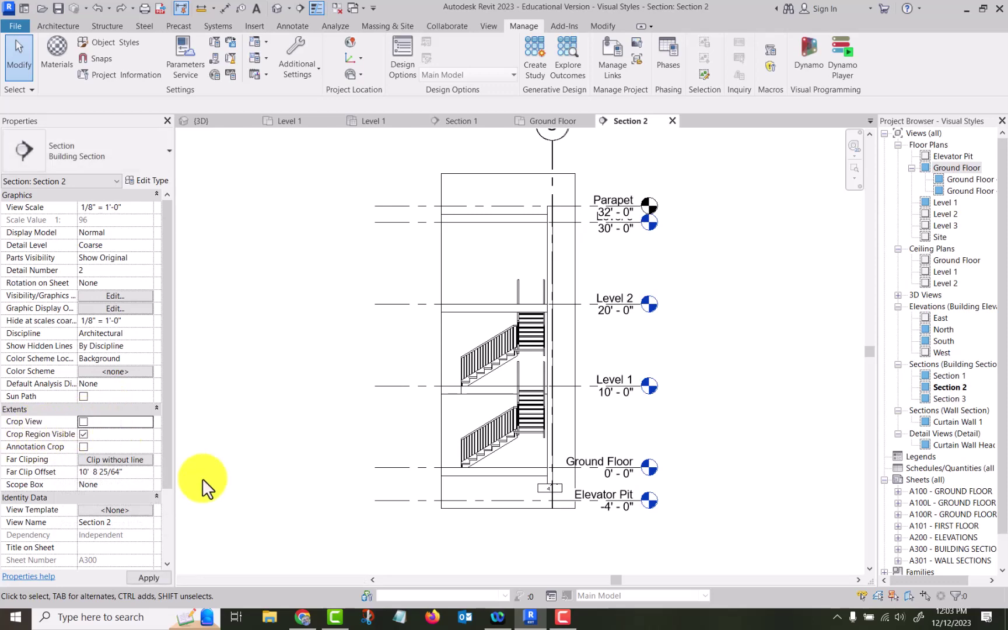
{"action": "left_click", "coordinate": [149, 577]}
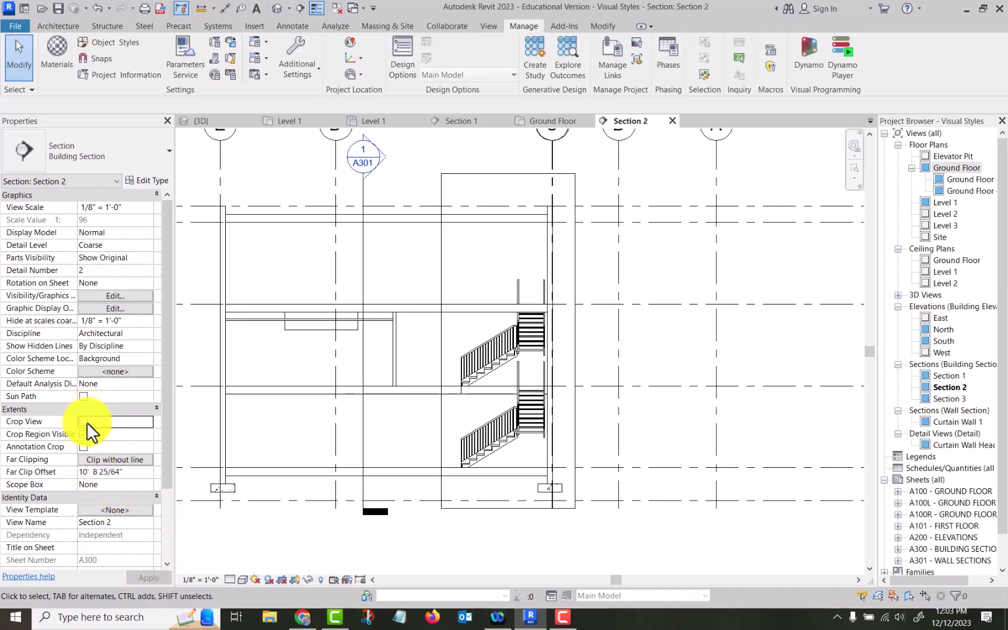
{"action": "left_click", "coordinate": [83, 421]}
{"action": "left_click", "coordinate": [149, 577]}
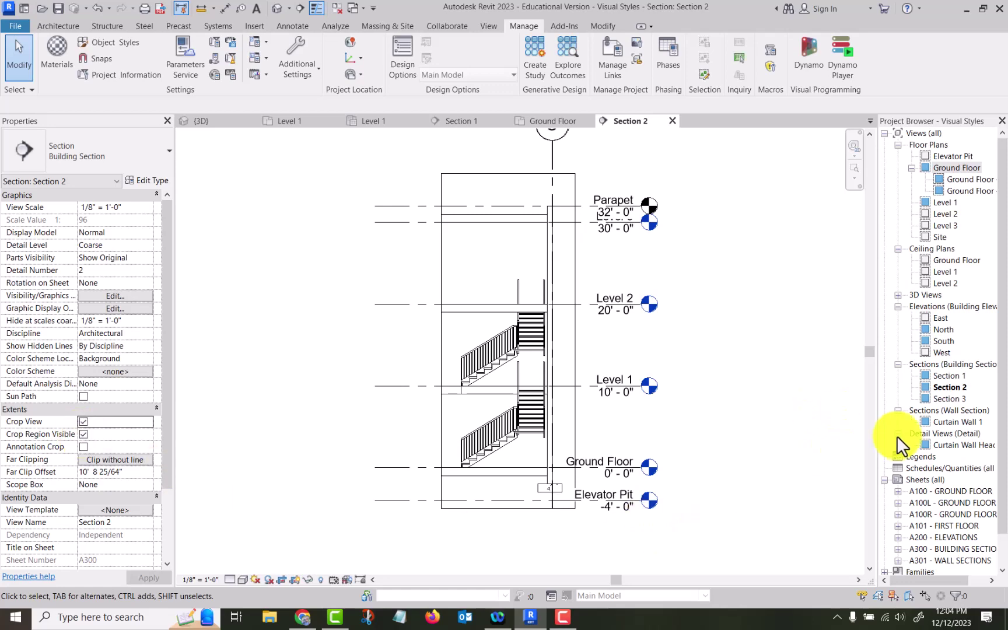
Step: View sheet A301 - WALL SECTIONS, return to Section 2 and hide its crop region boundary
{"action": "double_click", "coordinate": [958, 562]}
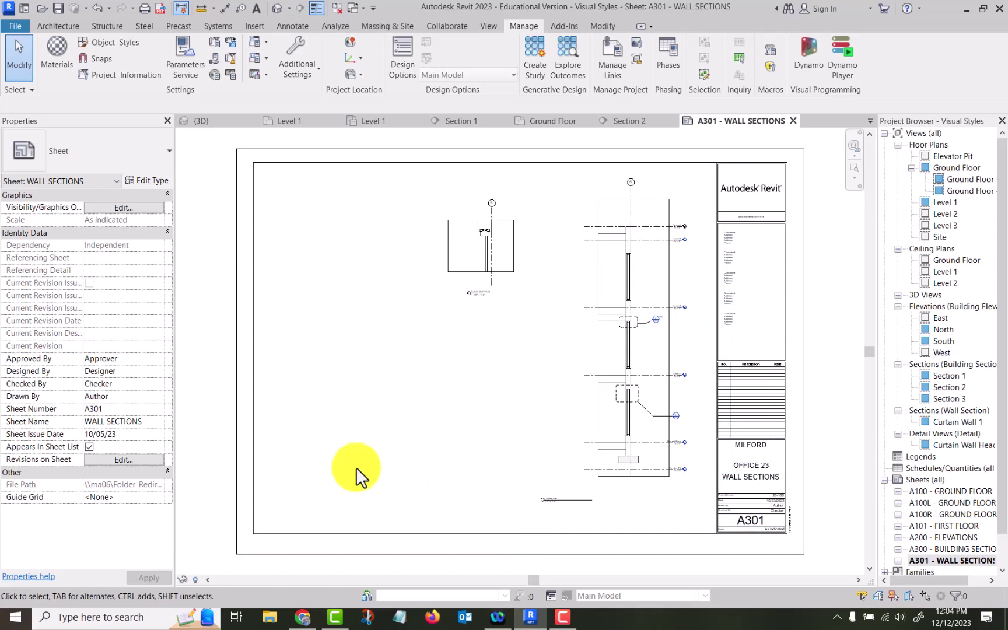
{"action": "left_click", "coordinate": [640, 122]}
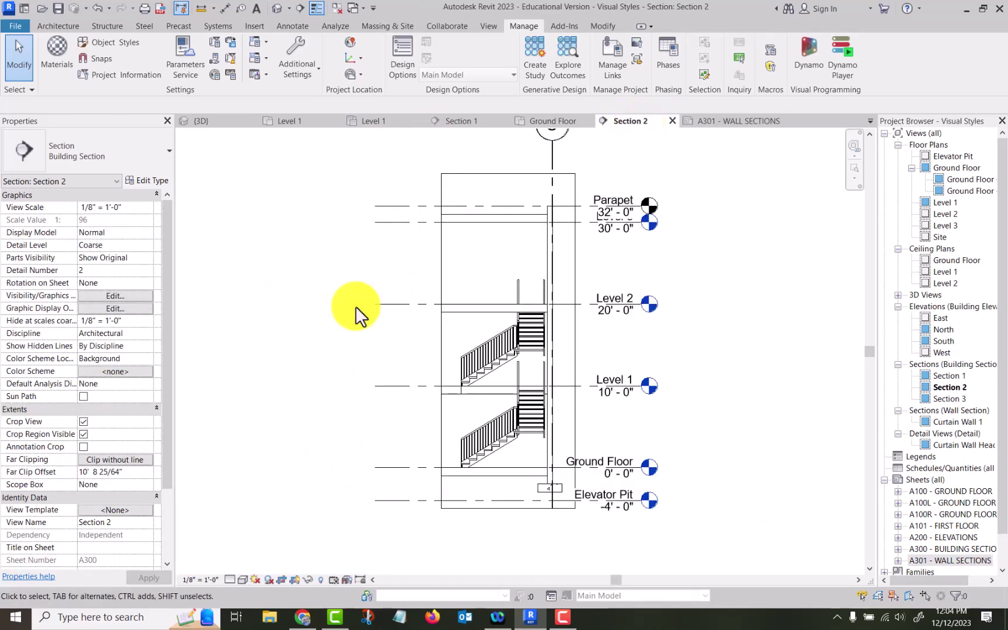
{"action": "left_click", "coordinate": [82, 435]}
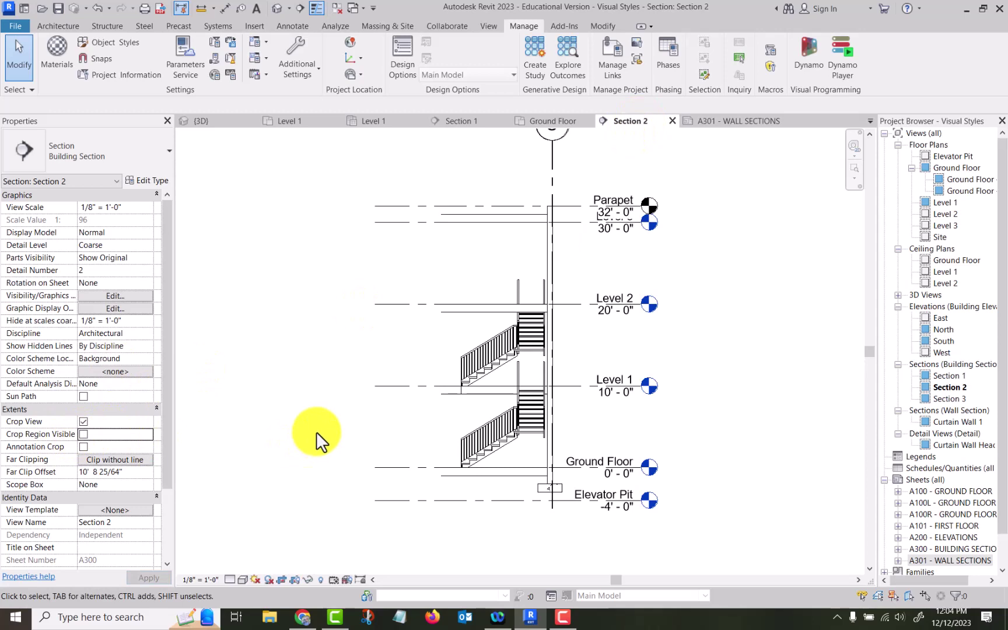
Step: Enable Annotation Crop and Crop Region Visible for Section 2, and select the crop region to check its annotation boundary
{"action": "left_click", "coordinate": [83, 447]}
{"action": "left_click", "coordinate": [83, 435]}
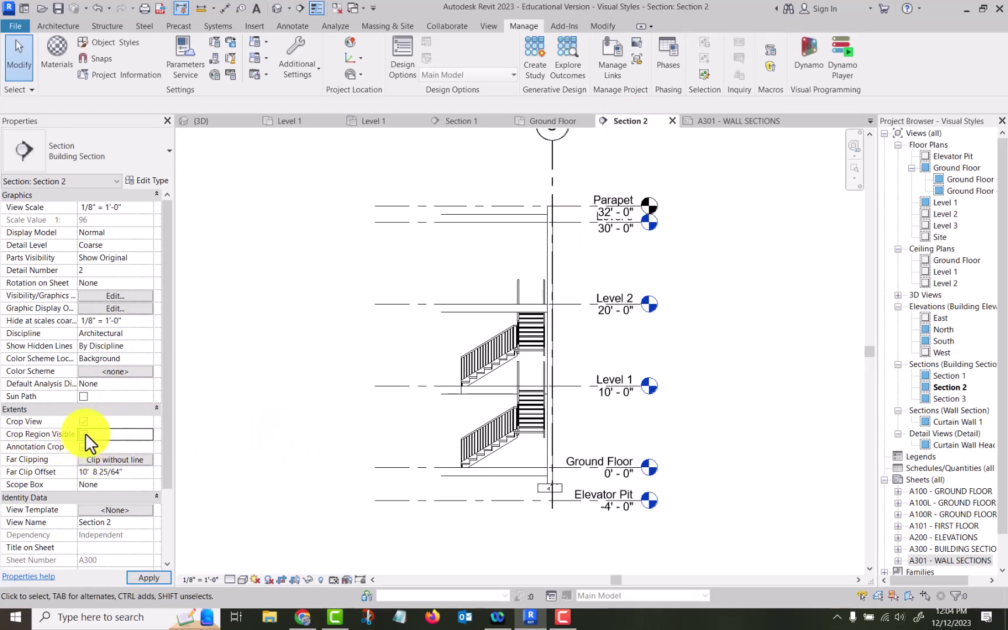
{"action": "left_click", "coordinate": [149, 578]}
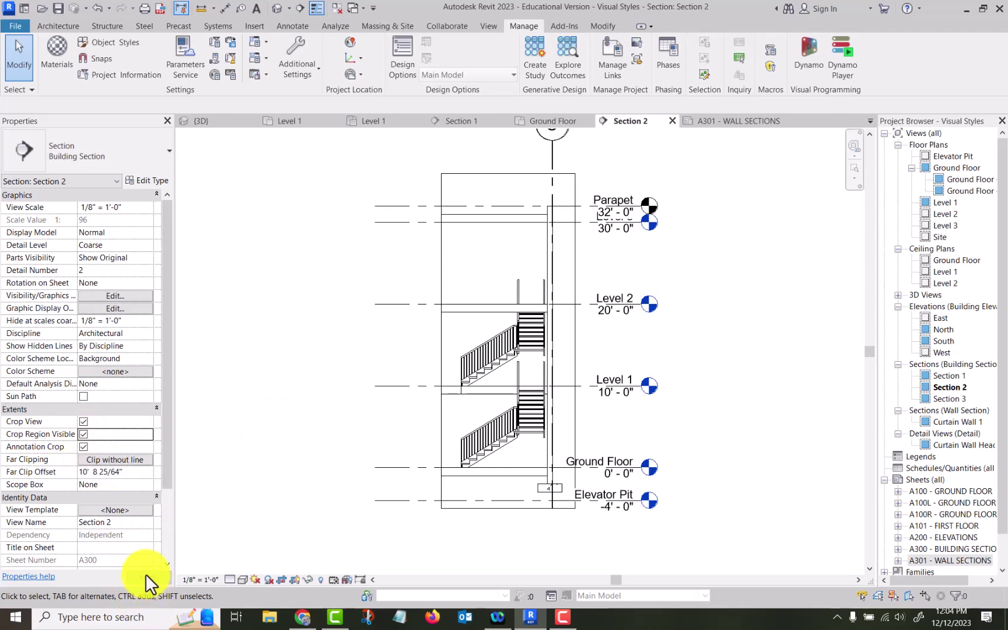
{"action": "left_click", "coordinate": [443, 256]}
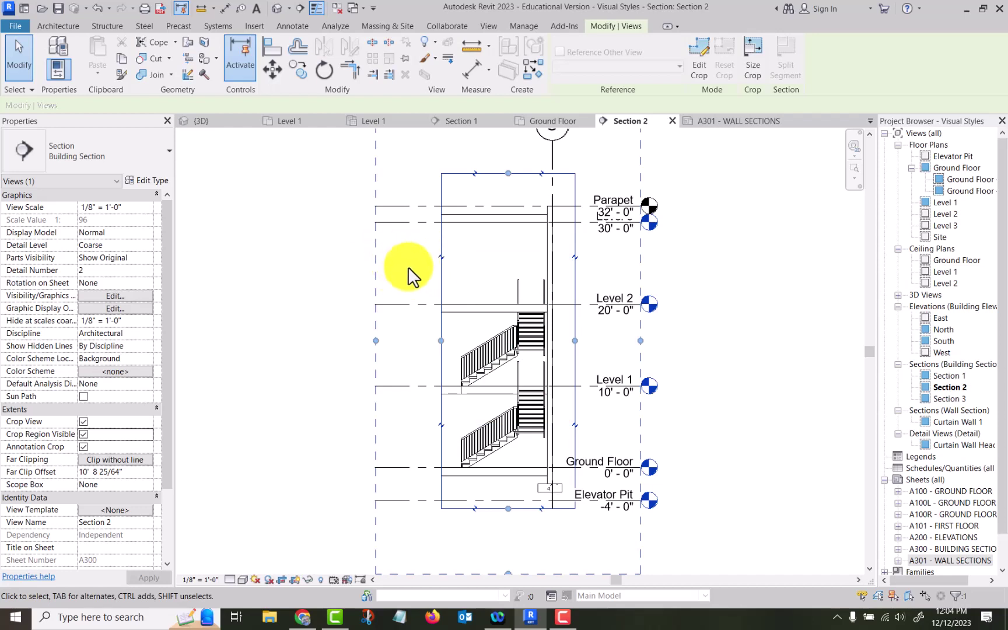
{"action": "left_click", "coordinate": [274, 224]}
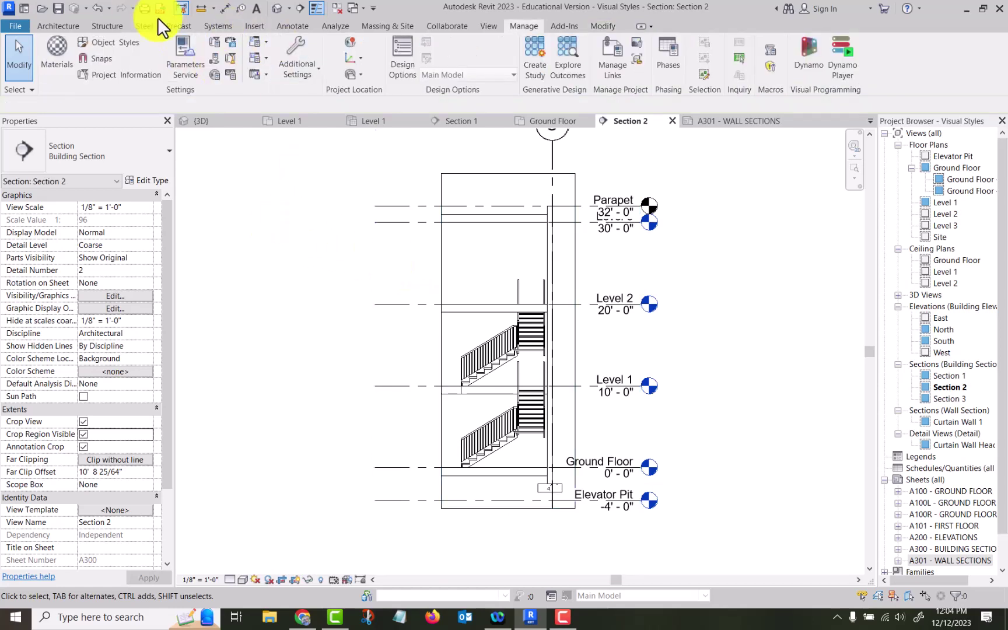
Step: Place the text note "iaubfnasc" in Section 2 with a two-segment leader pointing to the upper stair railing
{"action": "left_click", "coordinate": [295, 27]}
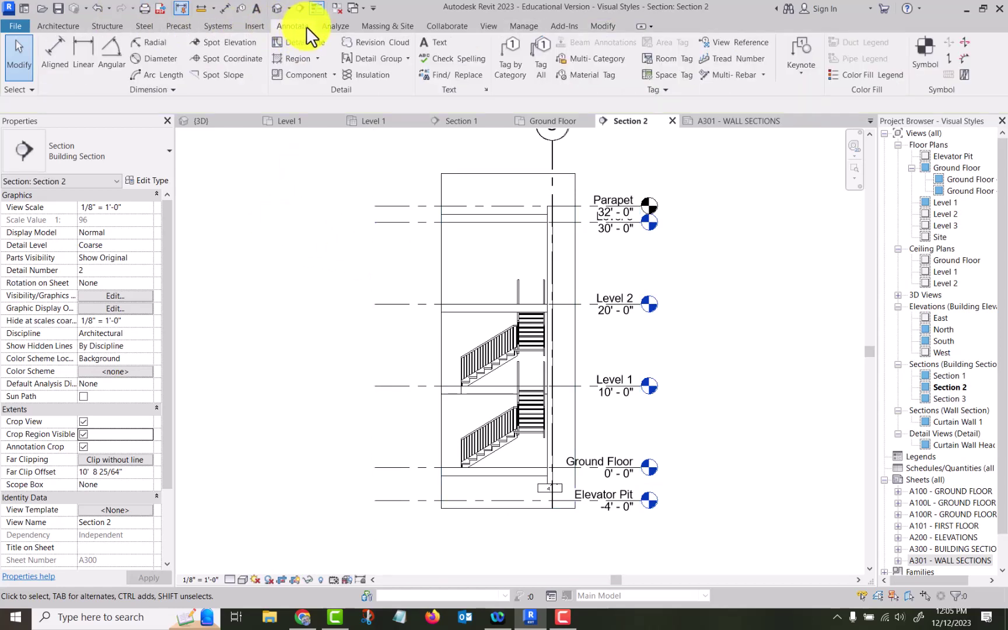
{"action": "left_click", "coordinate": [442, 43]}
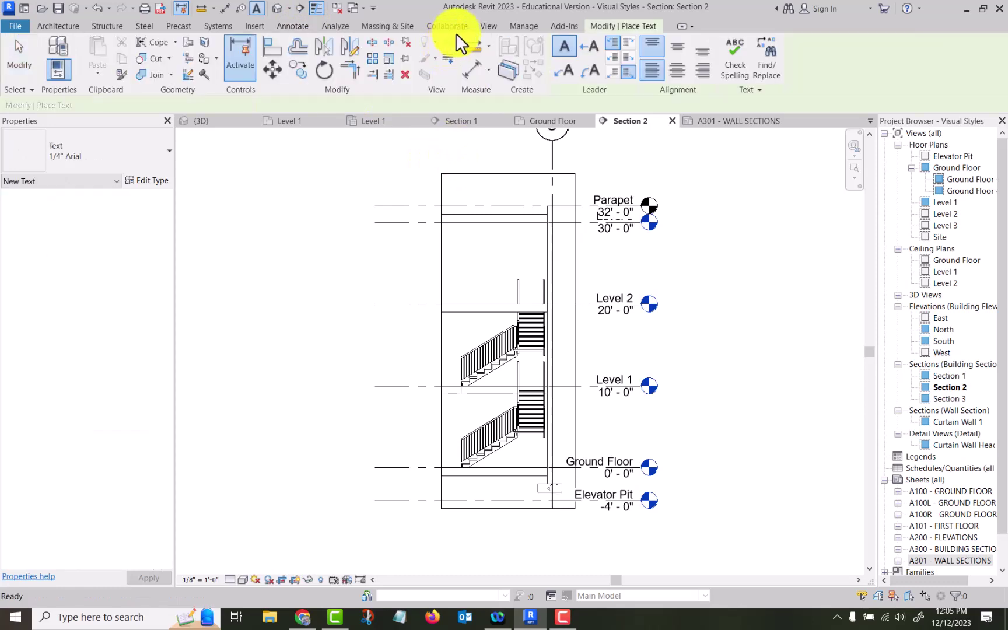
{"action": "left_click", "coordinate": [565, 72]}
{"action": "left_click", "coordinate": [461, 355]}
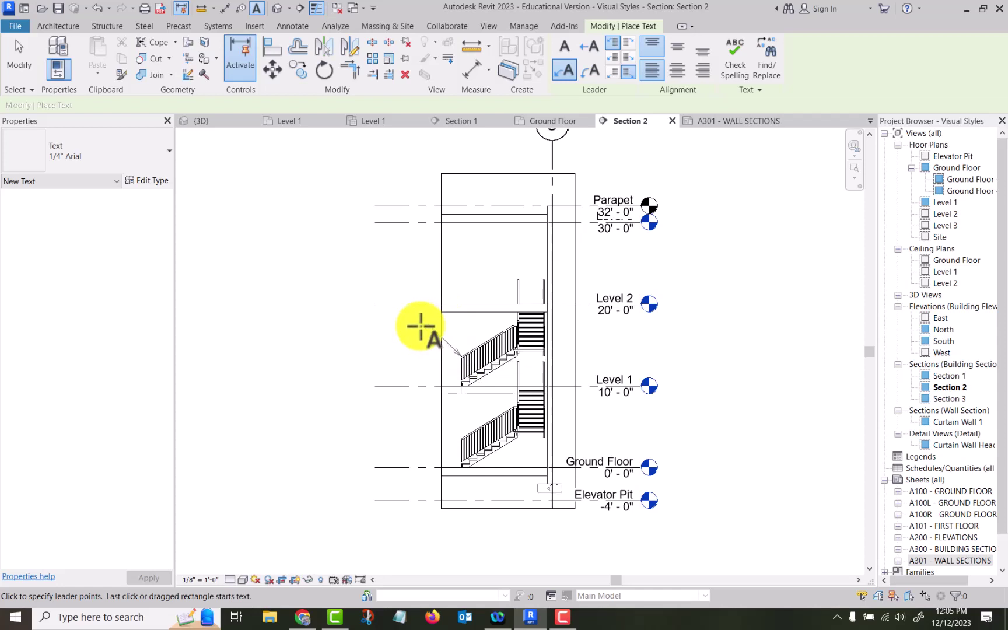
{"action": "left_click", "coordinate": [421, 327]}
{"action": "type", "text": "ubfnasd"}
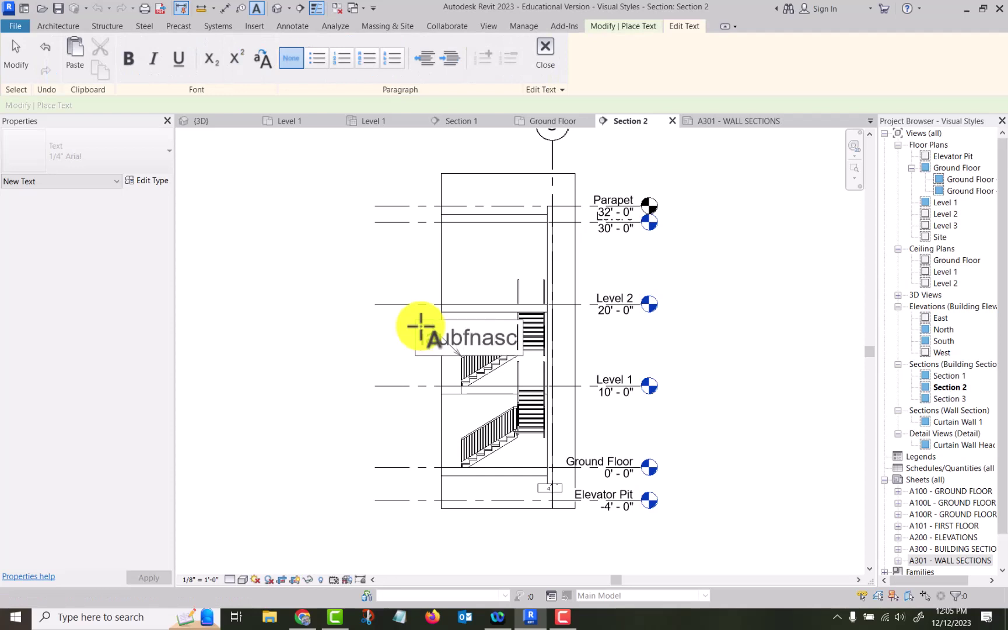
{"action": "left_click", "coordinate": [835, 314]}
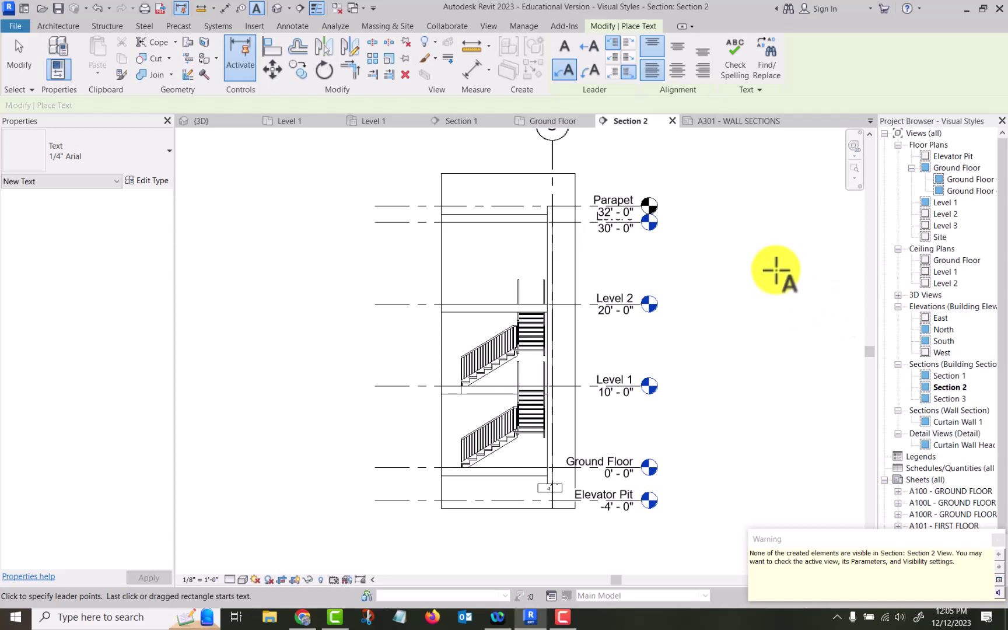
{"action": "key", "text": "Escape"}
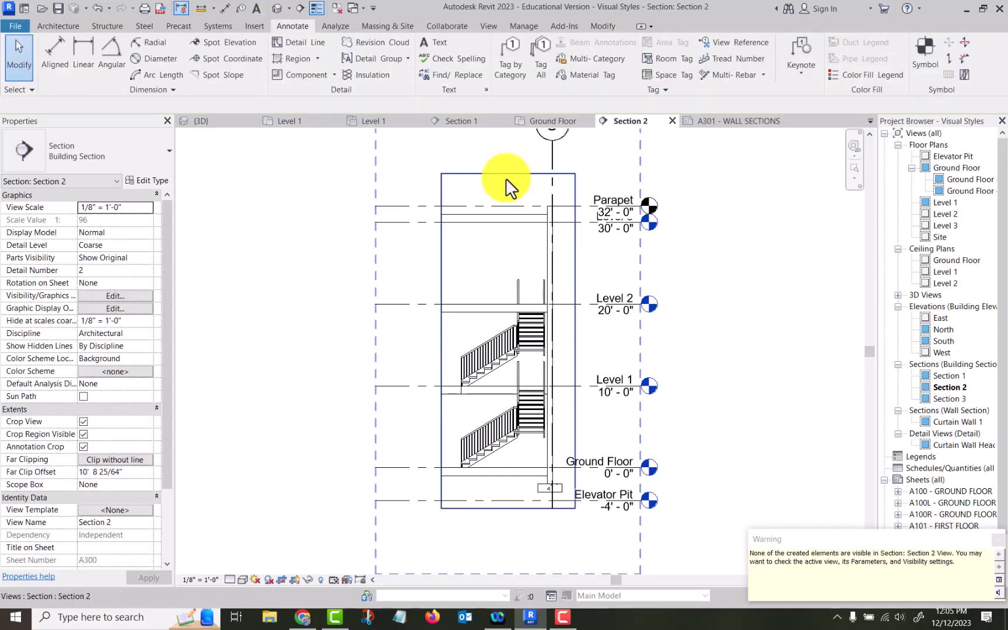
Step: Extend the left edge of Section 2's annotation crop outward, beyond the ends of the level lines
{"action": "left_click", "coordinate": [506, 174]}
{"action": "left_click_drag", "start_coordinate": [376, 341], "coordinate": [315, 341]}
{"action": "left_click", "coordinate": [315, 341]}
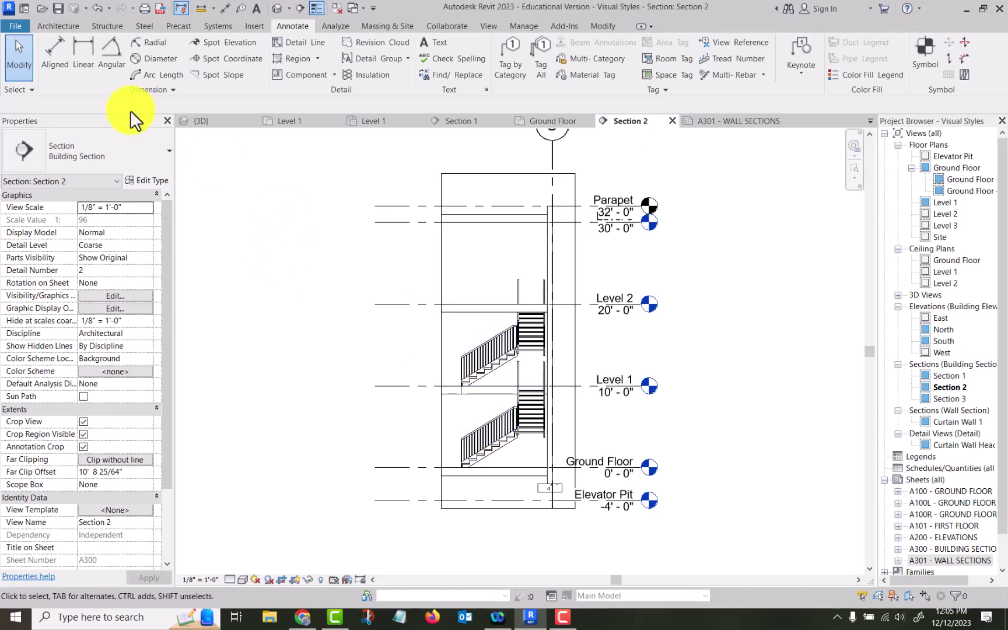
Step: Review the annotation categories in Section 2's Visibility/Graphic Overrides down to Text Notes, without making changes
{"action": "left_click", "coordinate": [108, 296]}
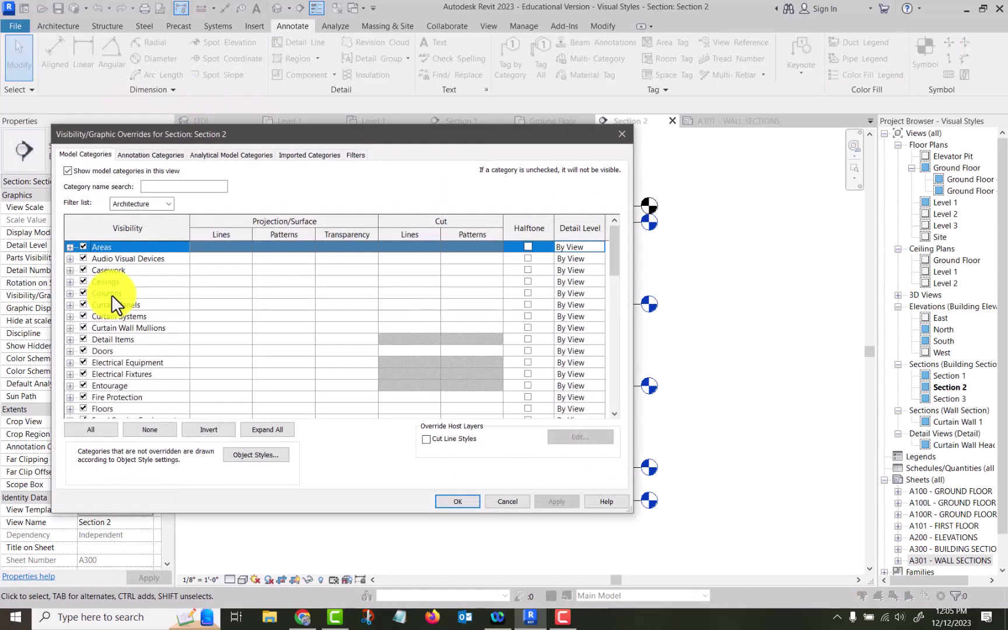
{"action": "left_click", "coordinate": [150, 155]}
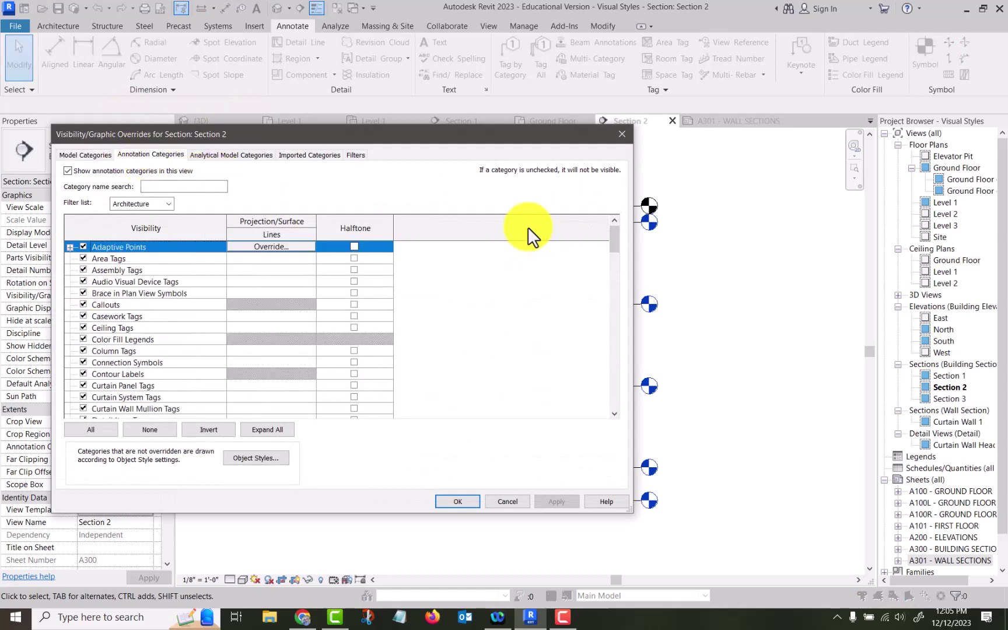
{"action": "left_click_drag", "start_coordinate": [615, 241], "coordinate": [601, 398]}
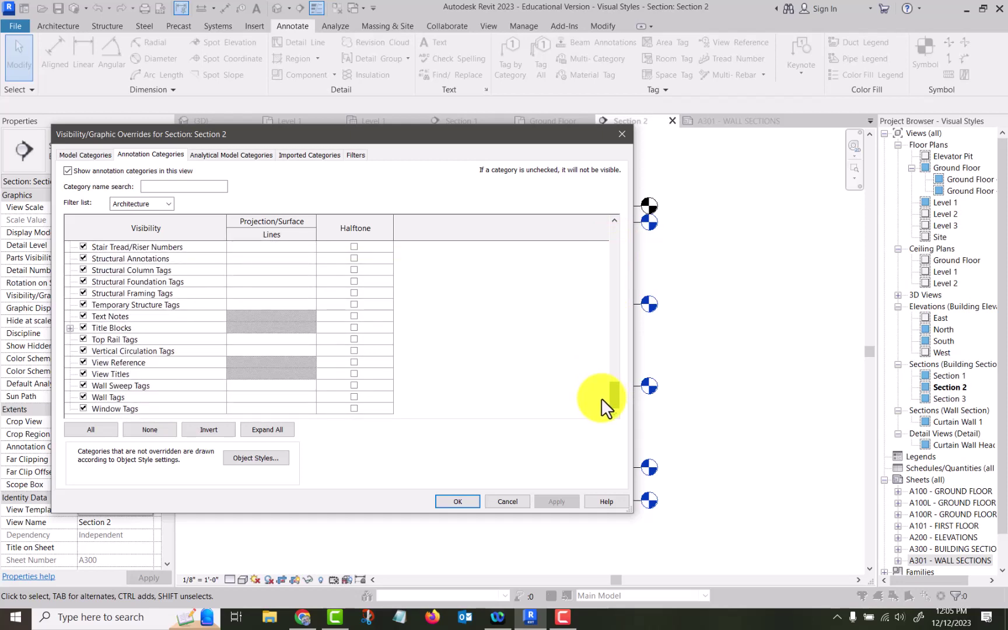
{"action": "left_click", "coordinate": [507, 502]}
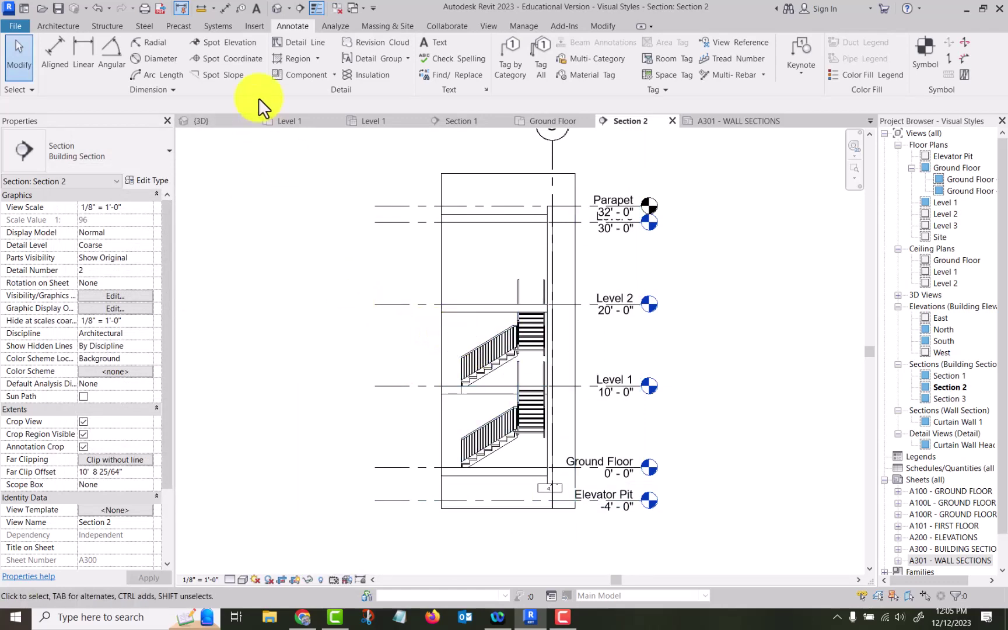
Step: Place the text note "weae" inside Section 2's crop region, above Level 2
{"action": "left_click", "coordinate": [449, 42]}
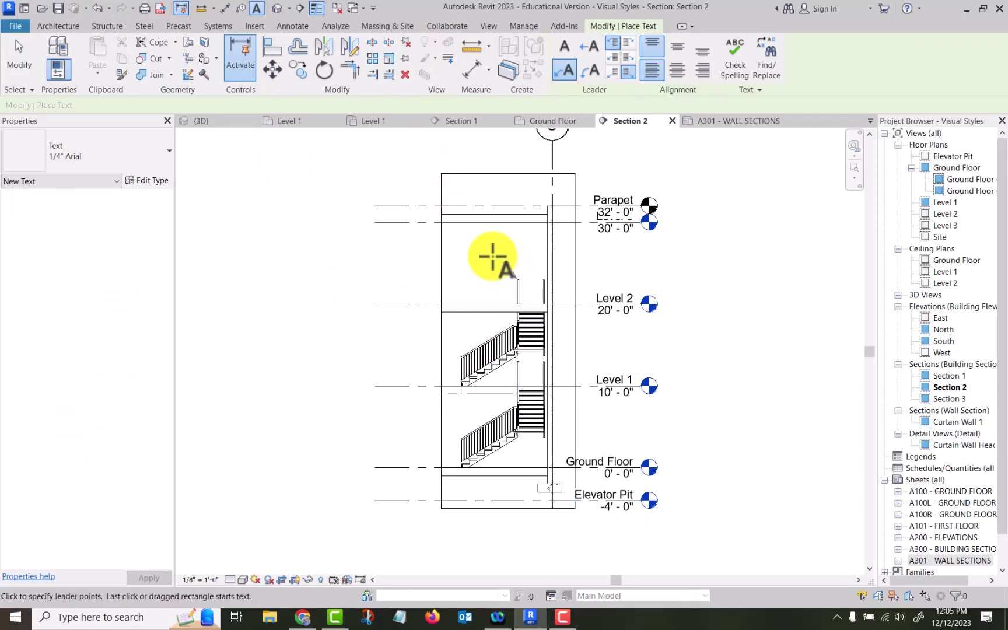
{"action": "left_click", "coordinate": [492, 256]}
{"action": "type", "text": "weae"}
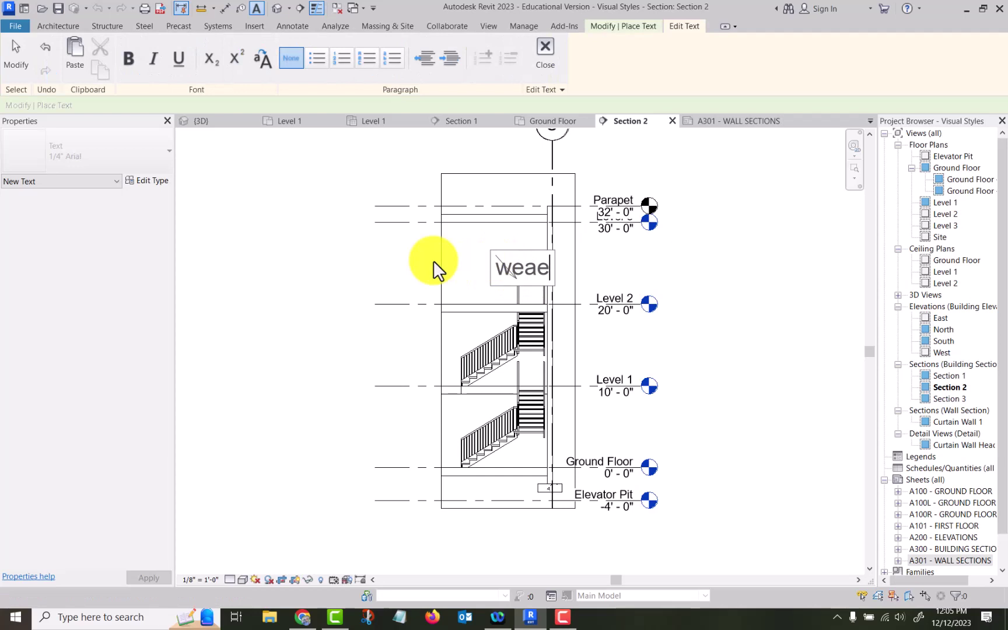
{"action": "left_click", "coordinate": [387, 252]}
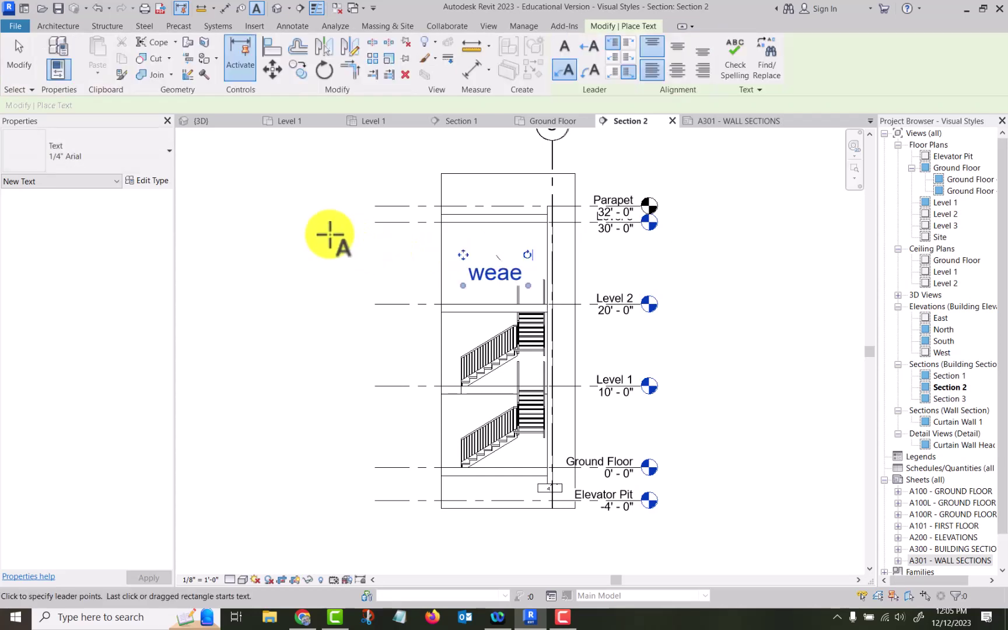
{"action": "right_click", "coordinate": [295, 221]}
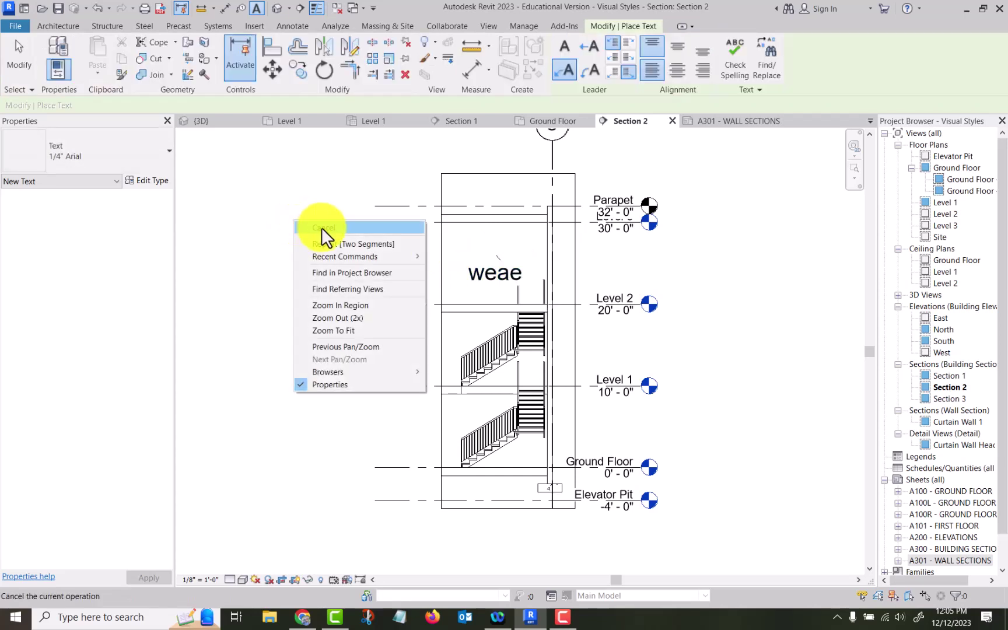
{"action": "left_click", "coordinate": [321, 228]}
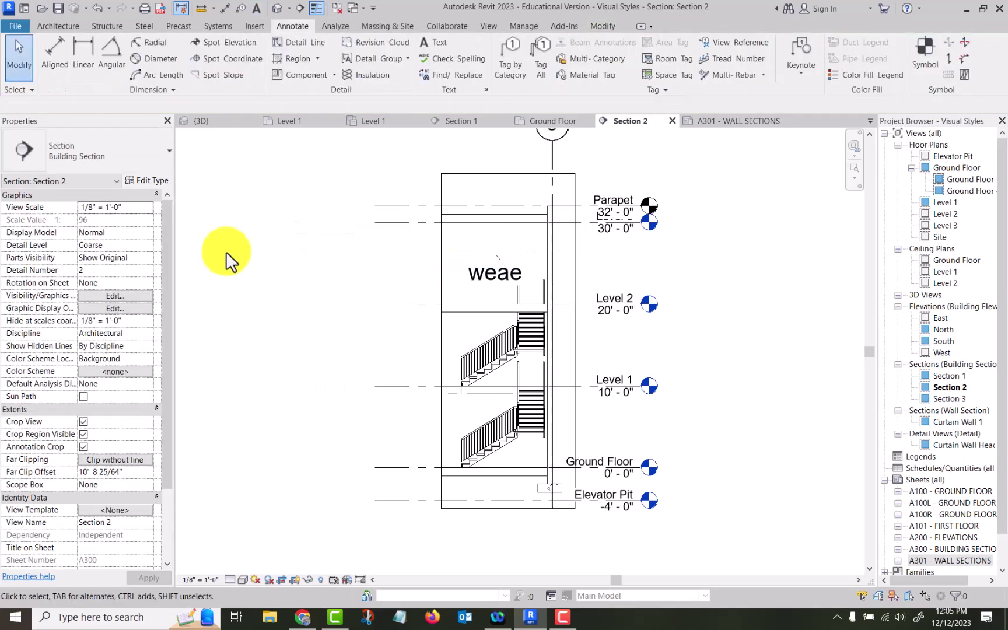
Step: Place the text note "srgsrg" across the crop region's left edge, with its leader pointing toward the upper stair
{"action": "left_click", "coordinate": [442, 41]}
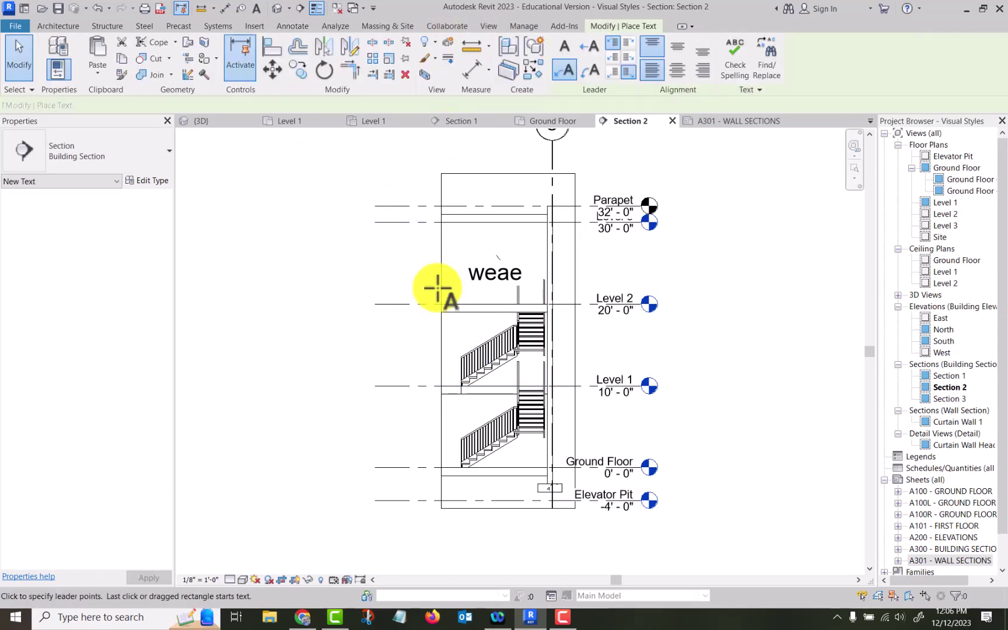
{"action": "left_click", "coordinate": [464, 339]}
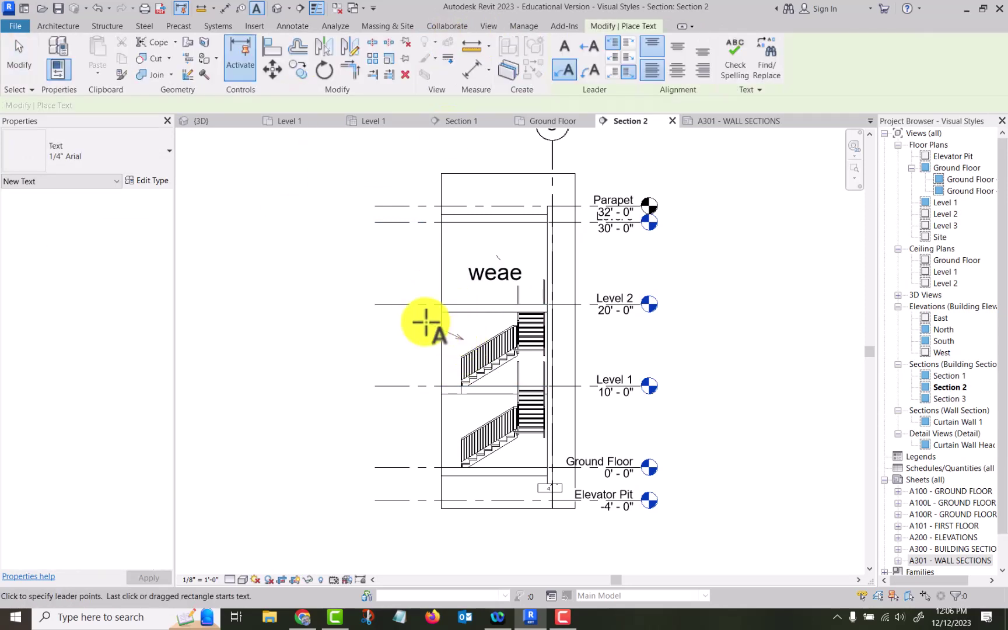
{"action": "left_click", "coordinate": [426, 322]}
{"action": "type", "text": "gsrg"}
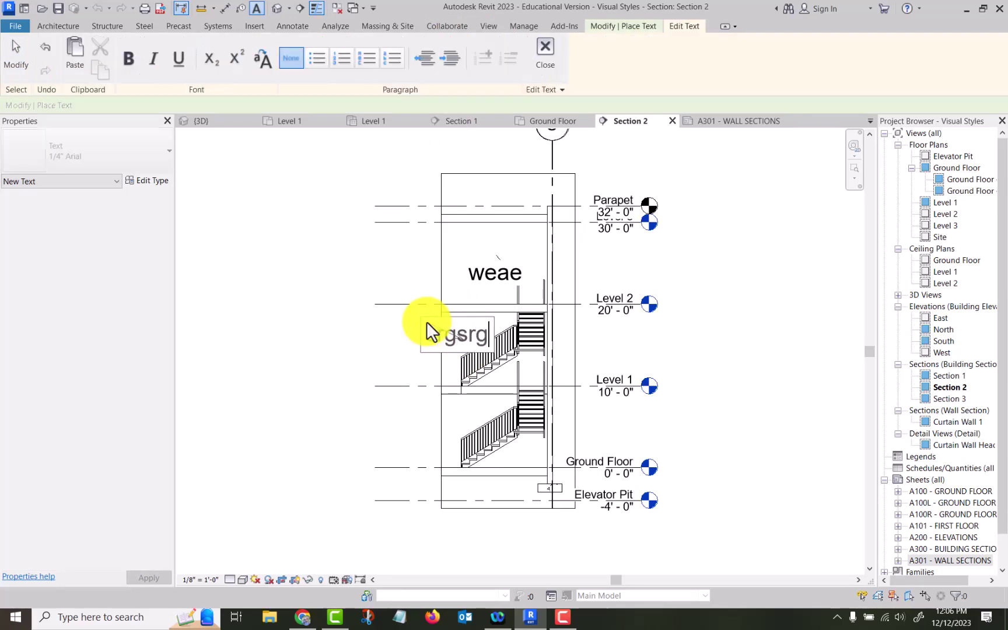
{"action": "left_click", "coordinate": [295, 244]}
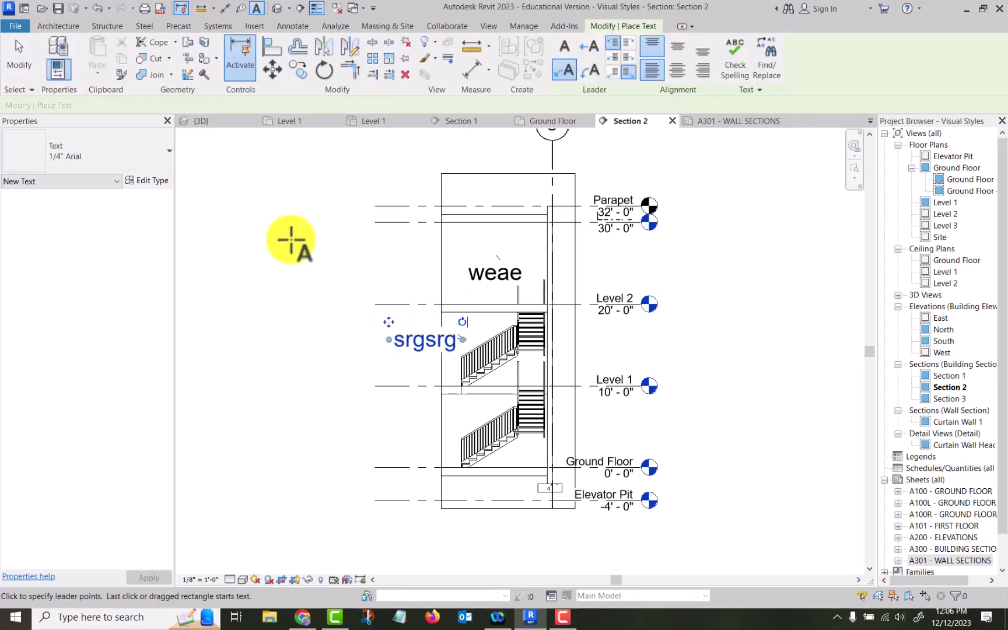
{"action": "key", "text": "Escape"}
{"action": "key", "text": "Escape"}
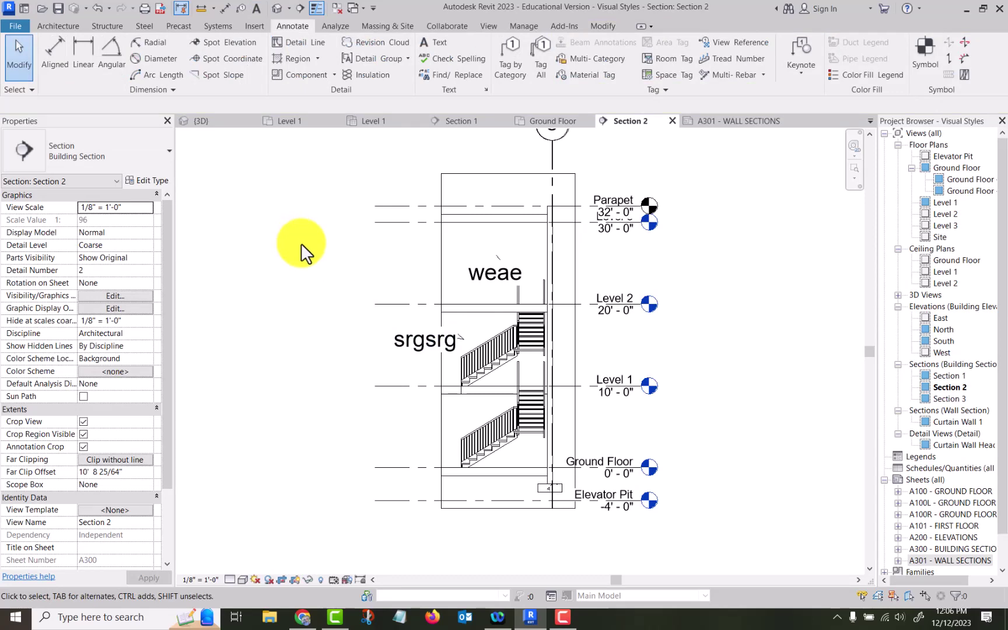
Step: Move the "srgsrg" note left in two stages until it crosses the annotation crop boundary
{"action": "left_click", "coordinate": [415, 350]}
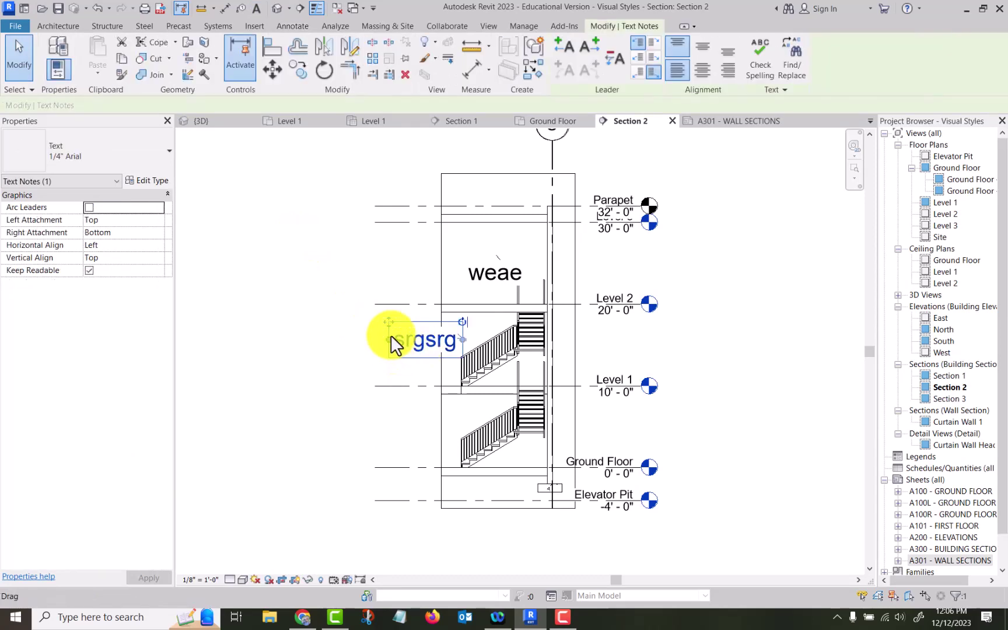
{"action": "left_click_drag", "start_coordinate": [389, 324], "coordinate": [328, 315]}
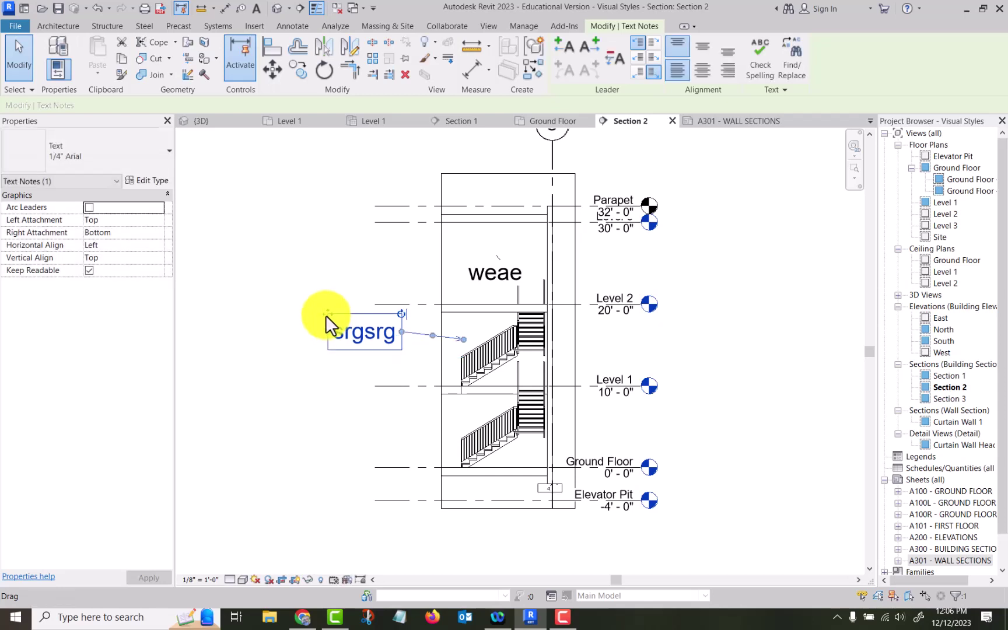
{"action": "left_click_drag", "start_coordinate": [258, 305], "coordinate": [259, 305]}
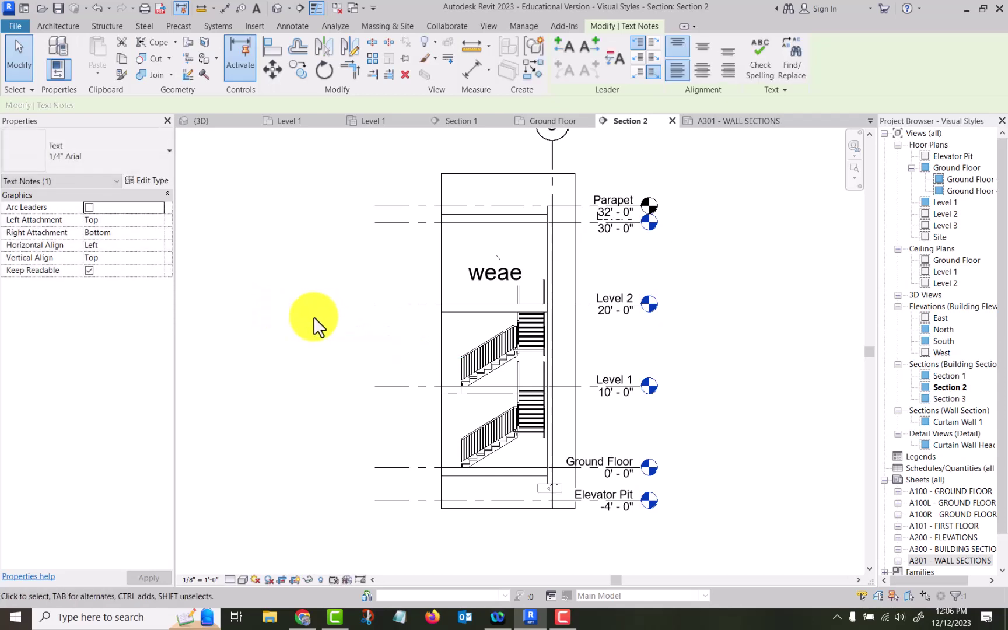
{"action": "left_click", "coordinate": [284, 220]}
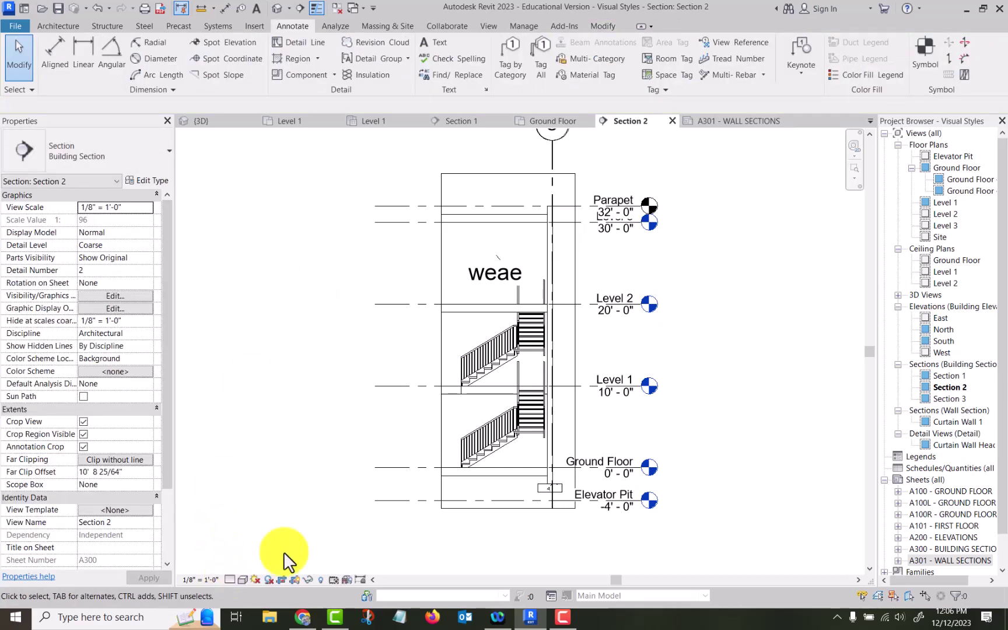
Step: Extend the annotation crop's left edge past the hidden notes, and move the "iaubfnasc" note up and right, clear of "srgsrg"
{"action": "left_click", "coordinate": [438, 475]}
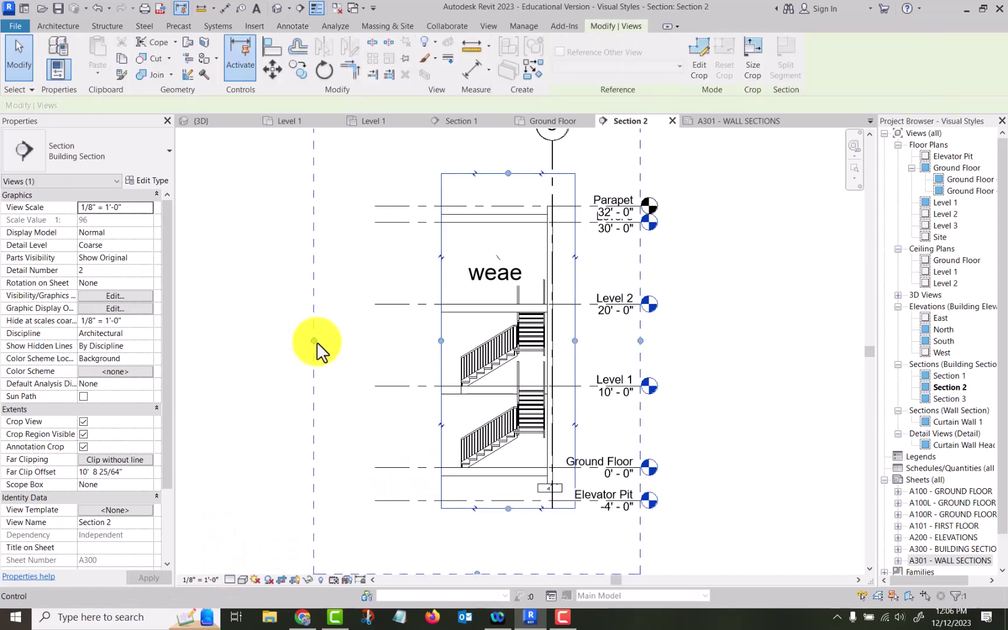
{"action": "left_click_drag", "start_coordinate": [315, 341], "coordinate": [235, 341]}
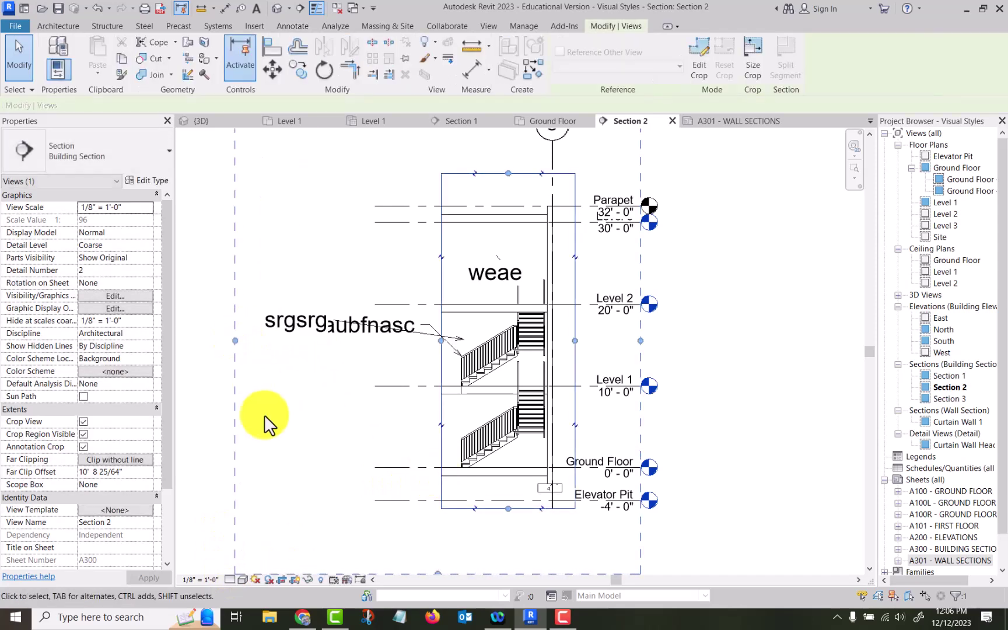
{"action": "left_click", "coordinate": [275, 320]}
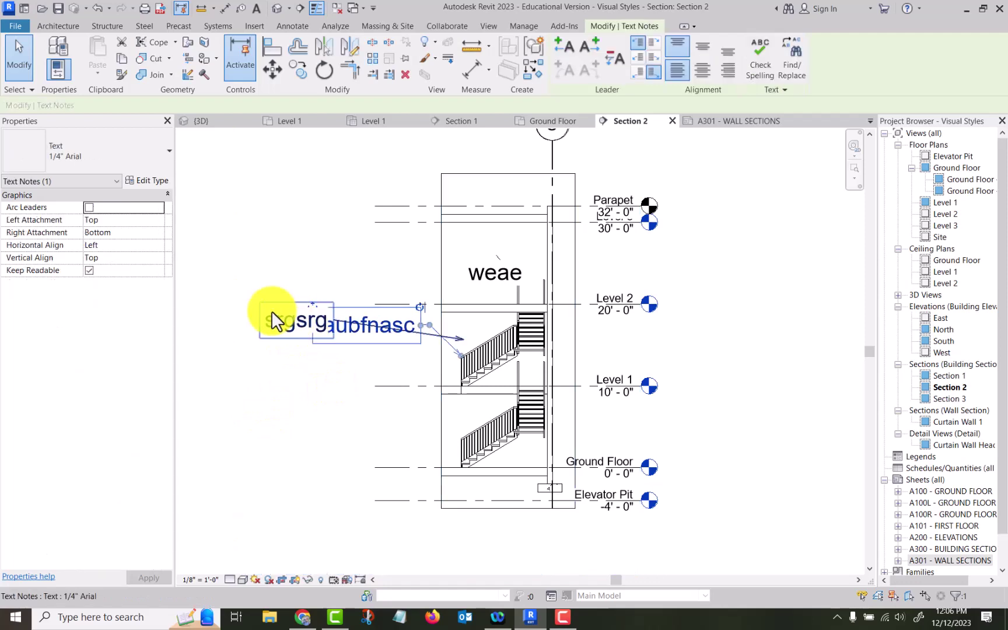
{"action": "left_click_drag", "start_coordinate": [308, 304], "coordinate": [346, 251]}
{"action": "left_click", "coordinate": [307, 217]}
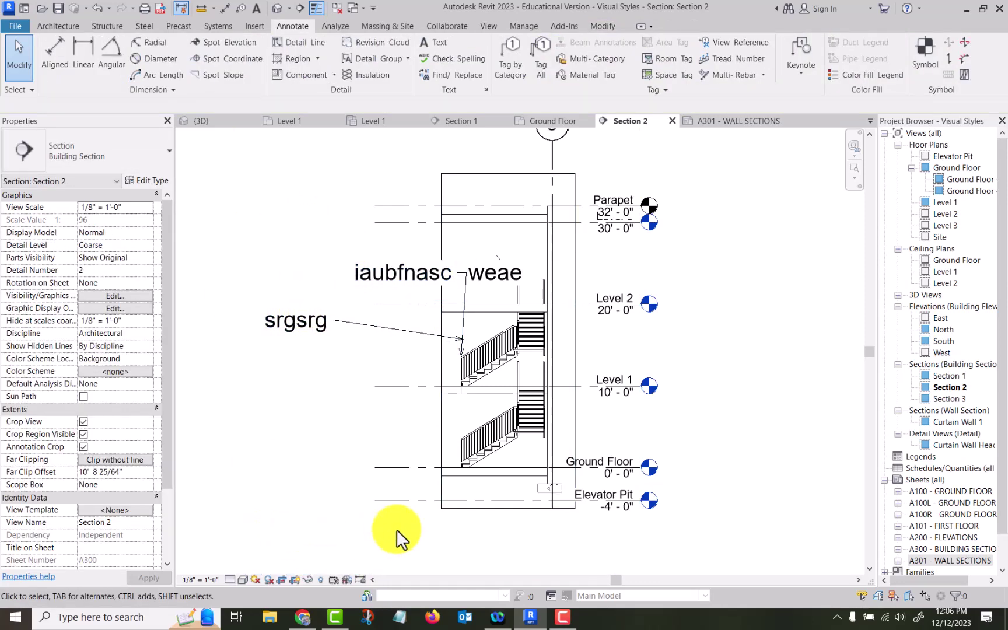
Step: Pull the left edge of Section 2's annotation crop inward until it cuts through the "srgsrg" note
{"action": "left_click", "coordinate": [442, 446]}
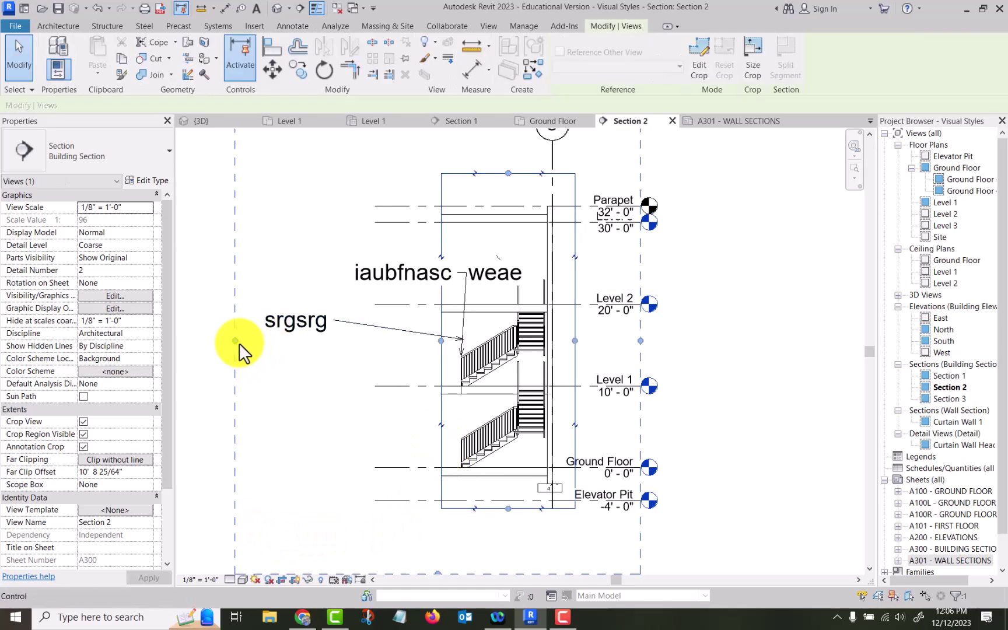
{"action": "left_click_drag", "start_coordinate": [236, 341], "coordinate": [311, 339]}
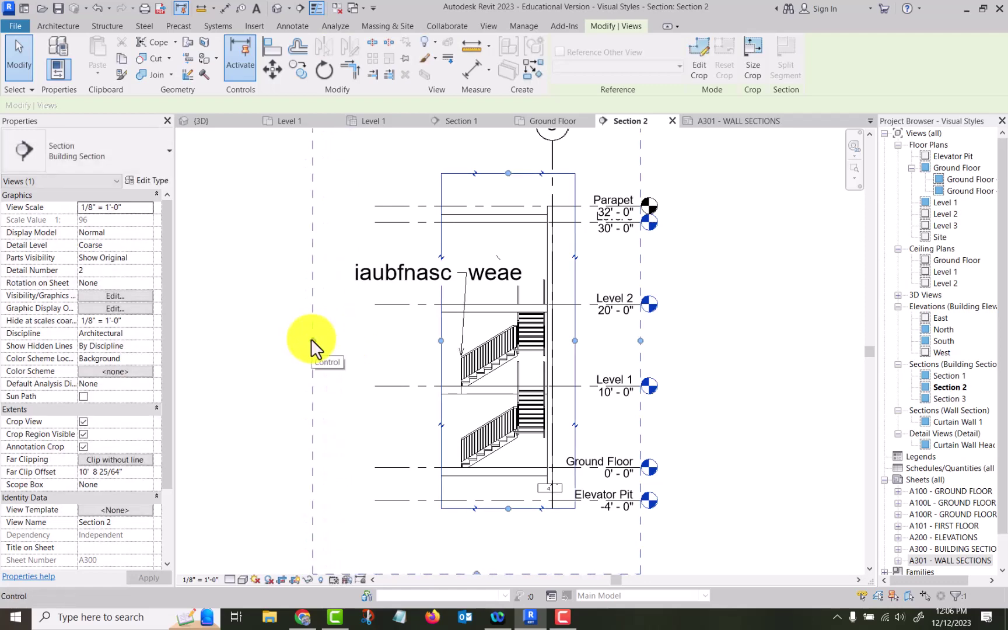
{"action": "left_click", "coordinate": [202, 279]}
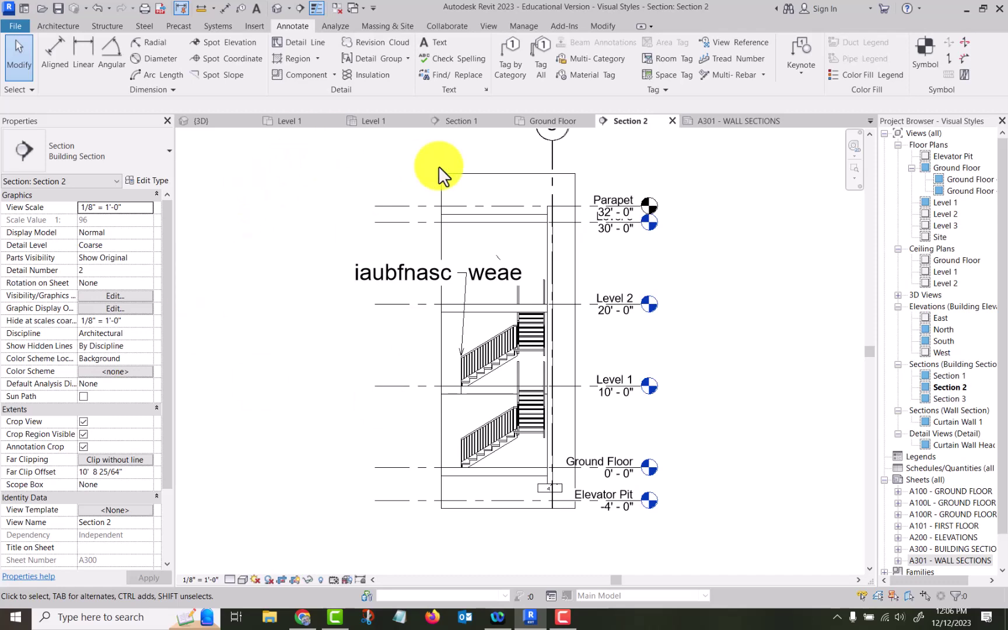
Step: Close the Level 1 ceiling plan, and select the Section 2 line through the Room 7 stair on the Level 1 floor plan
{"action": "left_click", "coordinate": [379, 122]}
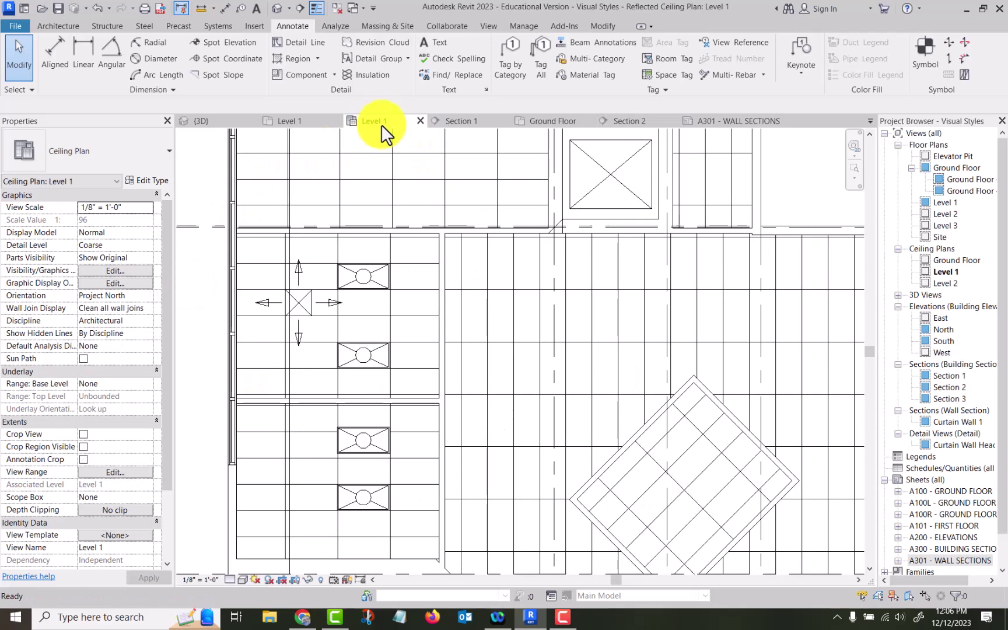
{"action": "left_click", "coordinate": [420, 121]}
{"action": "left_click", "coordinate": [307, 126]}
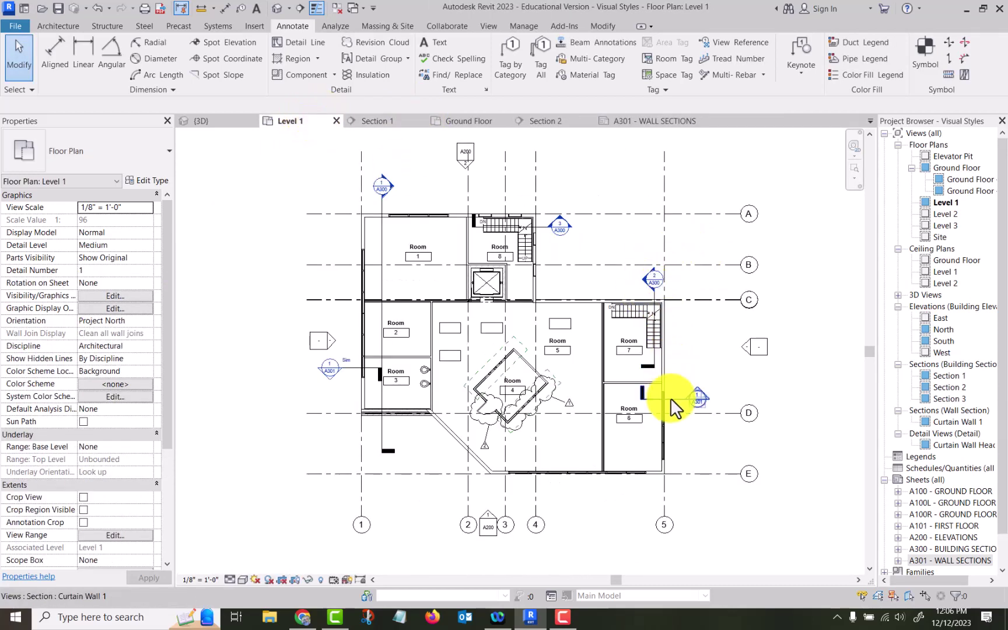
{"action": "scroll", "coordinate": [668, 385], "scroll_direction": "up", "scroll_amount": 4}
{"action": "left_click", "coordinate": [639, 325]}
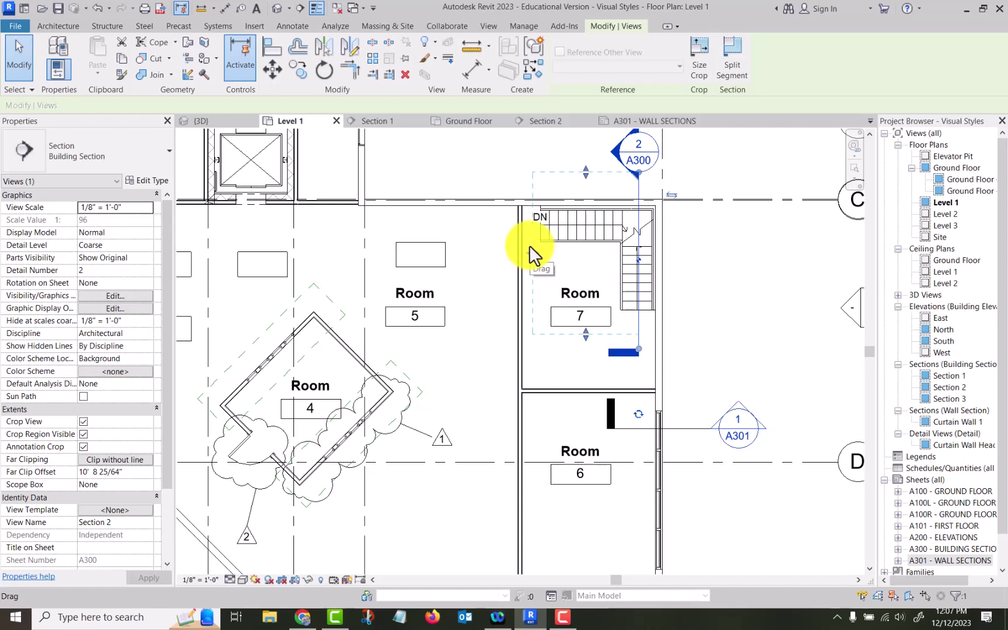
Step: Delete the "iaubfnasc" and "weae" text notes from the Section 2 view
{"action": "left_click", "coordinate": [560, 120]}
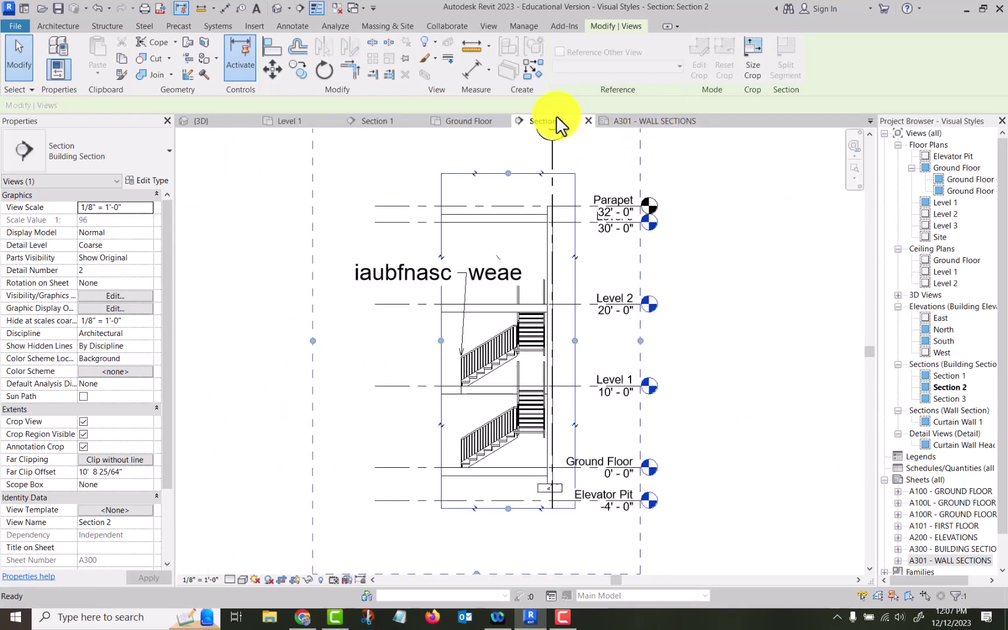
{"action": "left_click", "coordinate": [375, 269]}
{"action": "key", "text": "Delete"}
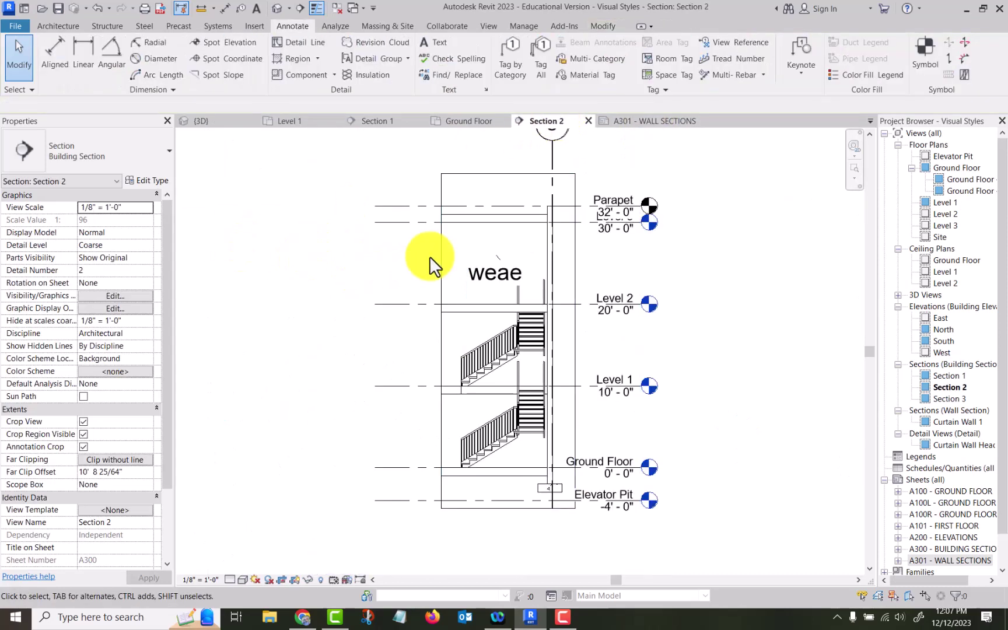
{"action": "left_click", "coordinate": [500, 272]}
{"action": "key", "text": "Delete"}
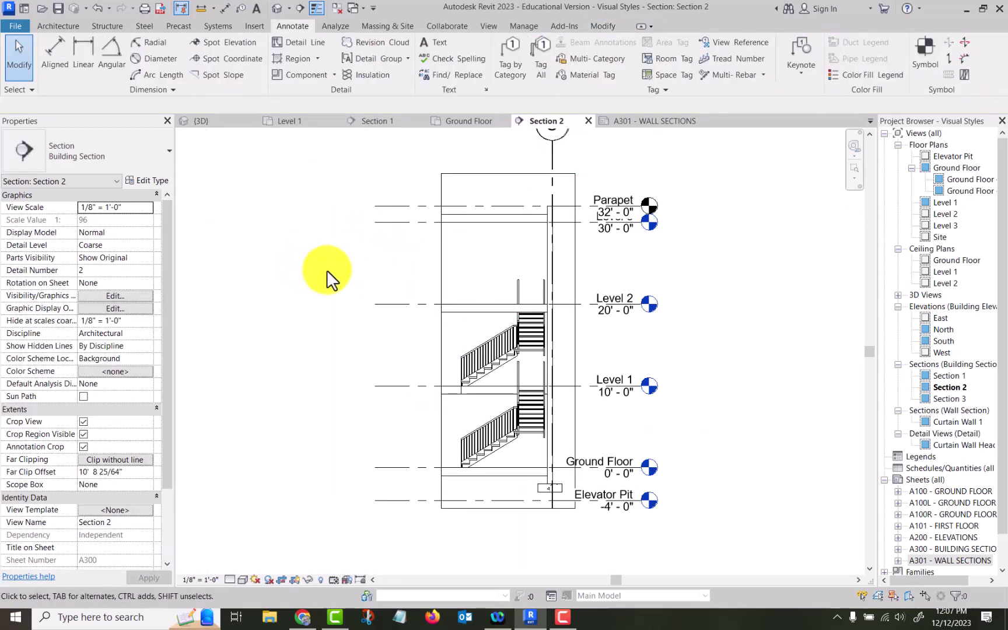
Step: Display Section 2 in a visual style with coloured surfaces and set its far clipping to No clip
{"action": "left_click", "coordinate": [244, 579]}
{"action": "left_click", "coordinate": [265, 553]}
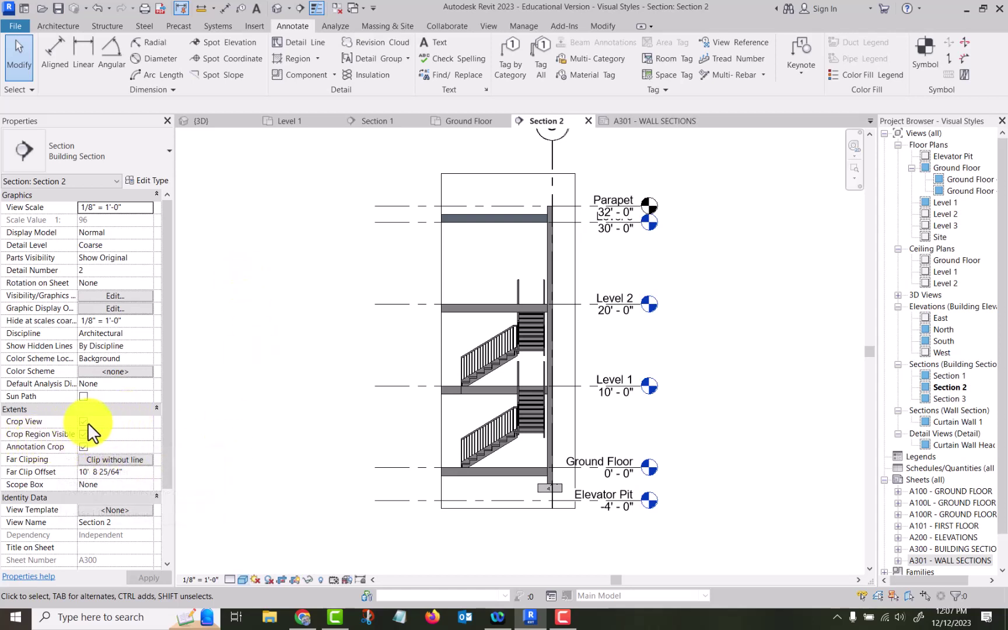
{"action": "left_click", "coordinate": [119, 459]}
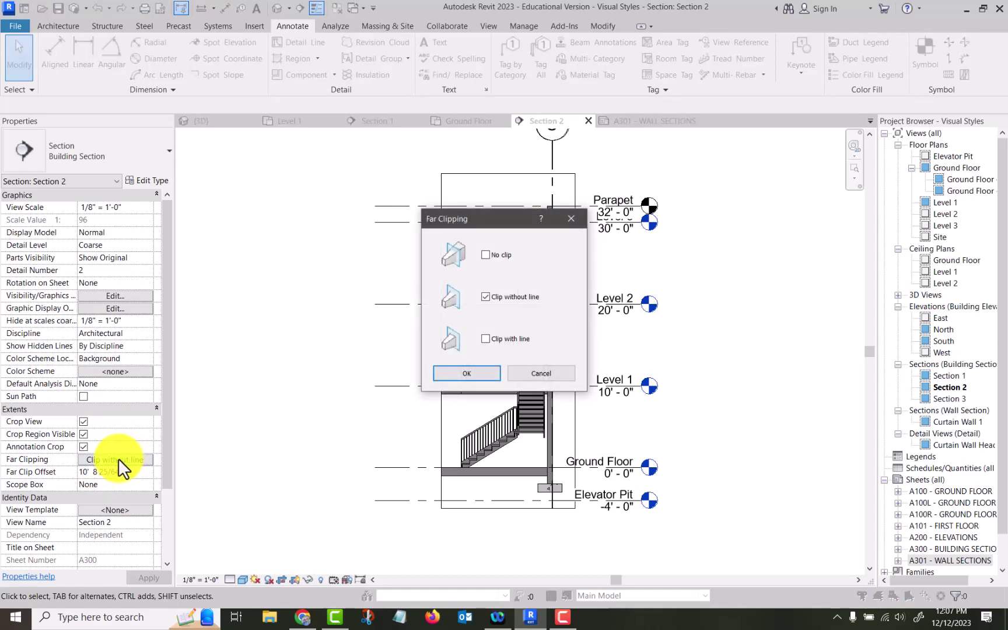
{"action": "left_click", "coordinate": [486, 255]}
{"action": "left_click", "coordinate": [468, 372]}
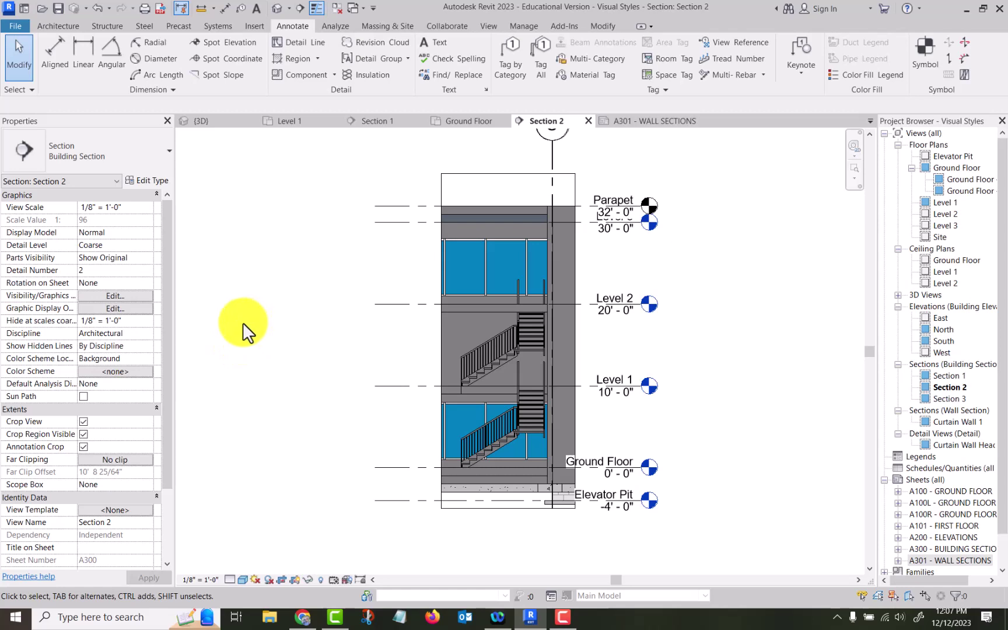
Step: Try Section 2's far clipping as Clip with line, and set it back to Clip without line
{"action": "left_click", "coordinate": [123, 459]}
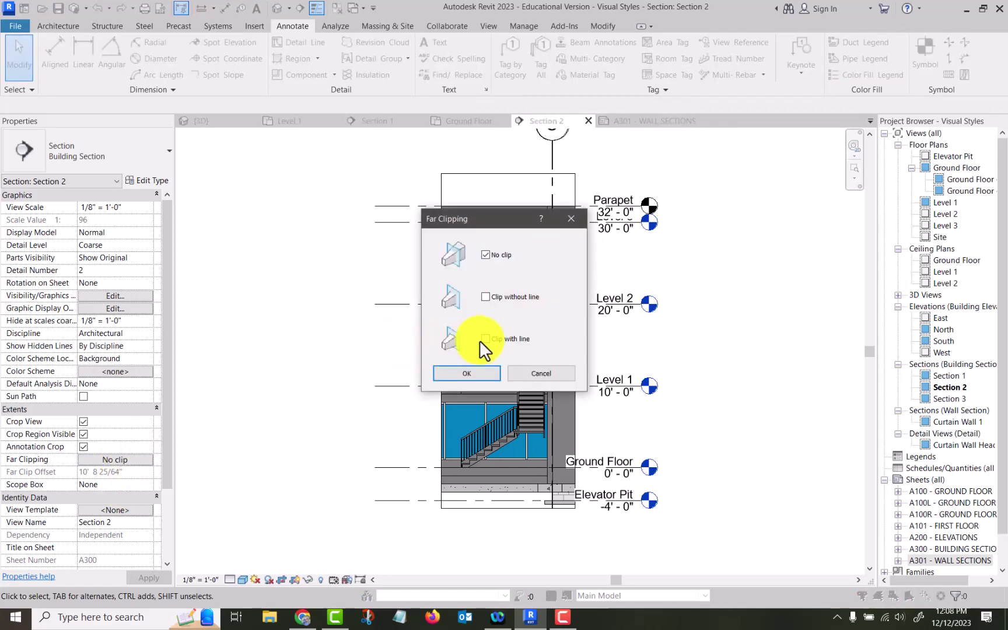
{"action": "left_click", "coordinate": [457, 373]}
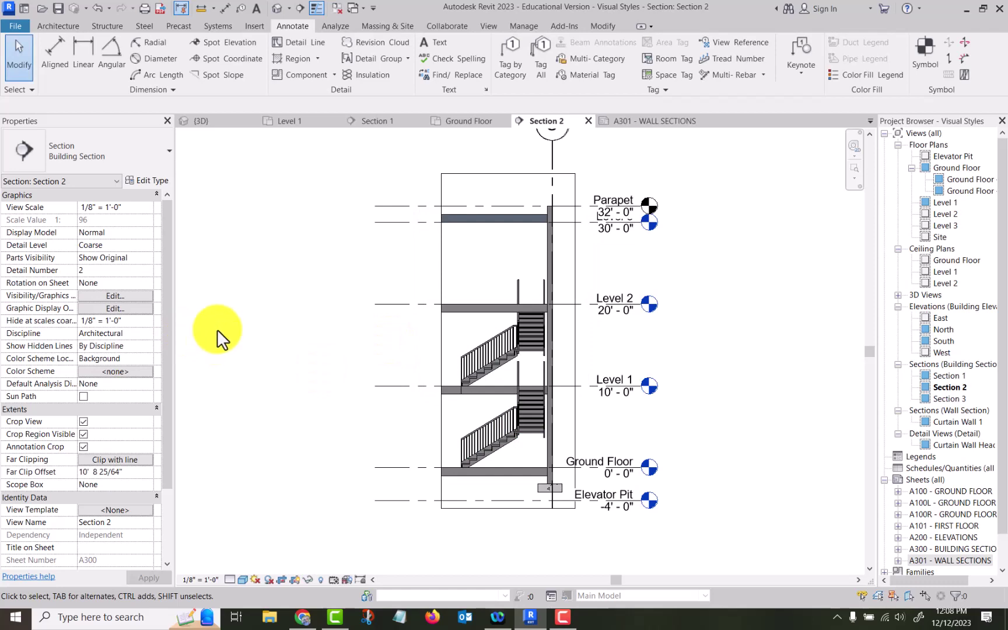
{"action": "left_click", "coordinate": [132, 457]}
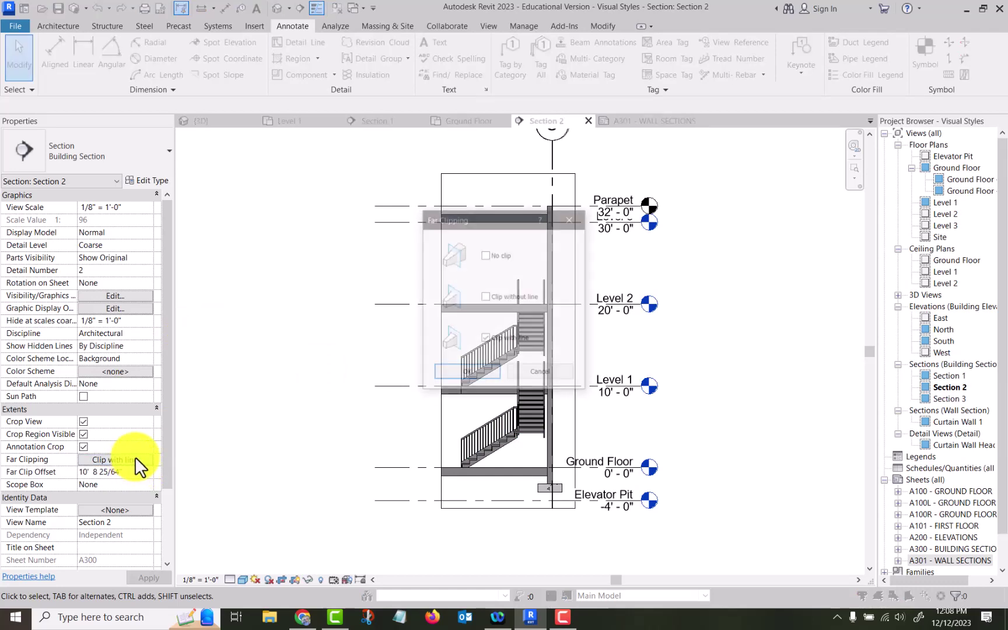
{"action": "left_click", "coordinate": [485, 296]}
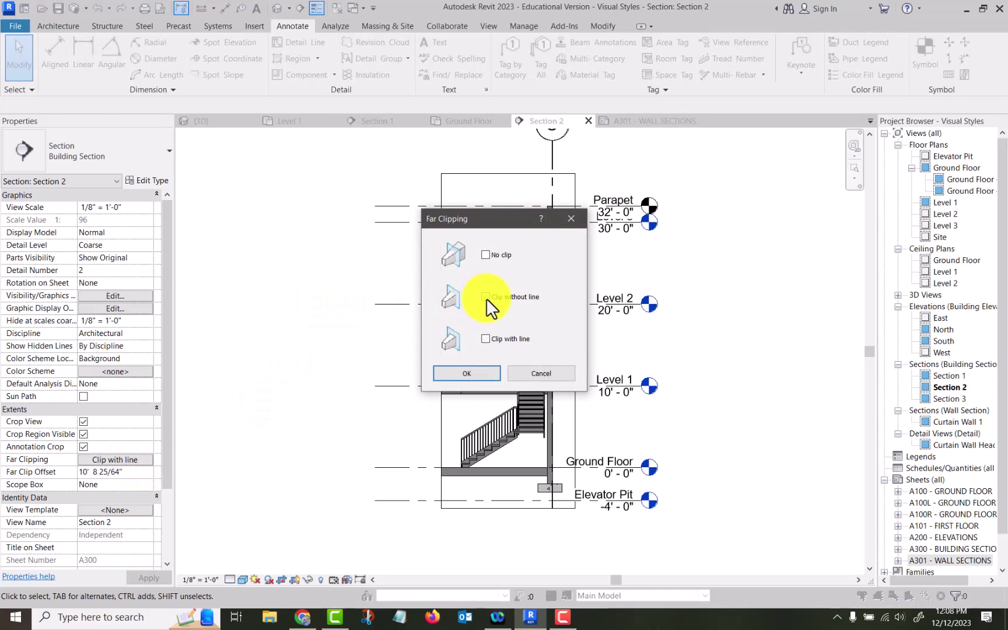
{"action": "left_click", "coordinate": [467, 373]}
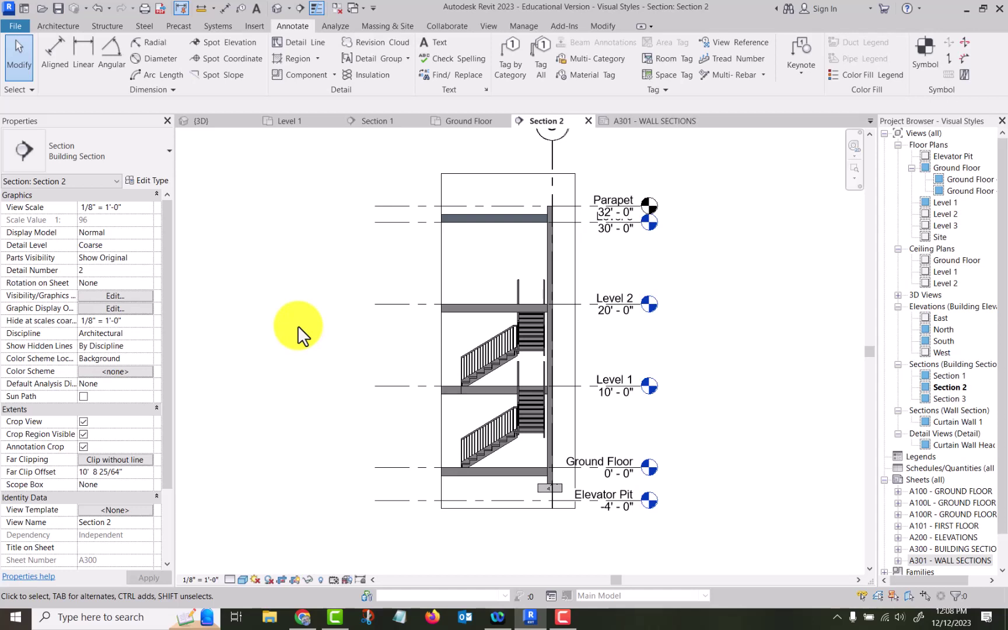
Step: Review the whole Level 1 floor plan, and examine the dependent view crop outlines on the Ground Floor plan
{"action": "left_click", "coordinate": [296, 119]}
{"action": "scroll", "coordinate": [500, 165], "scroll_direction": "down", "scroll_amount": 2}
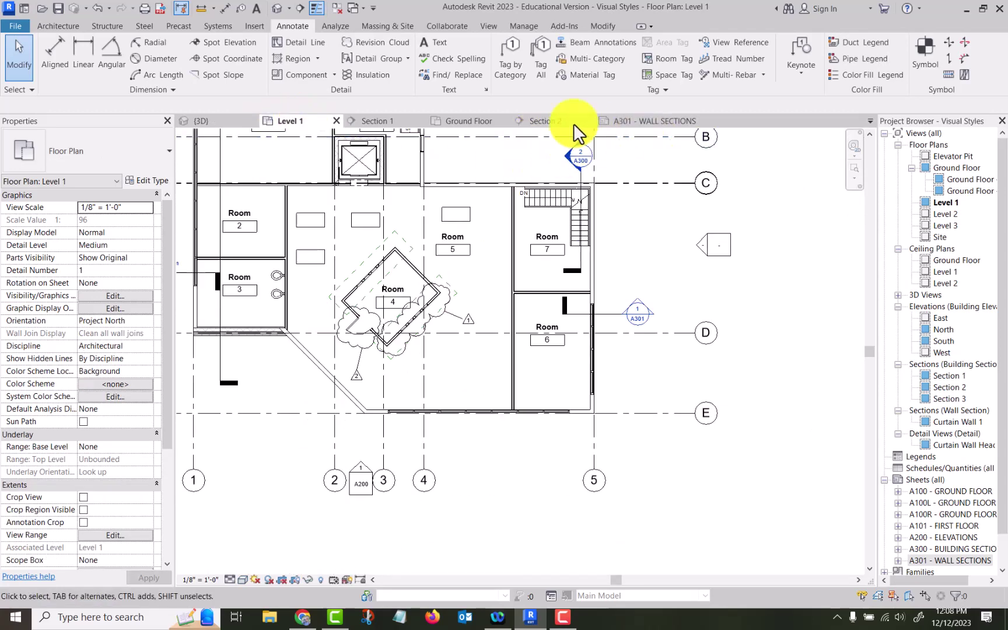
{"action": "left_click", "coordinate": [491, 25]}
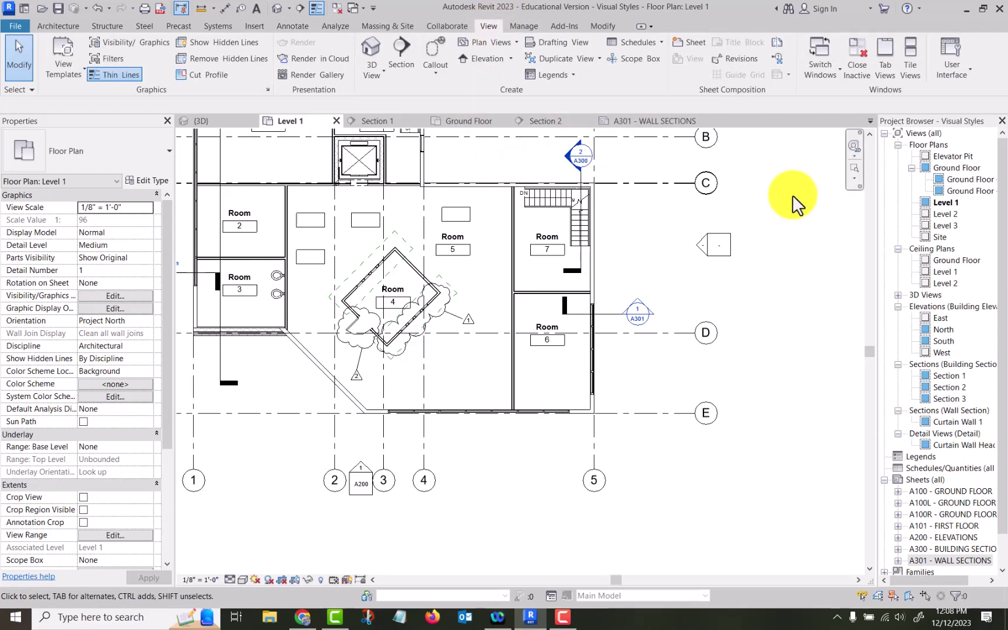
{"action": "scroll", "coordinate": [792, 195], "scroll_direction": "down", "scroll_amount": 2}
{"action": "middle_click_drag", "start_coordinate": [796, 185], "coordinate": [706, 299]}
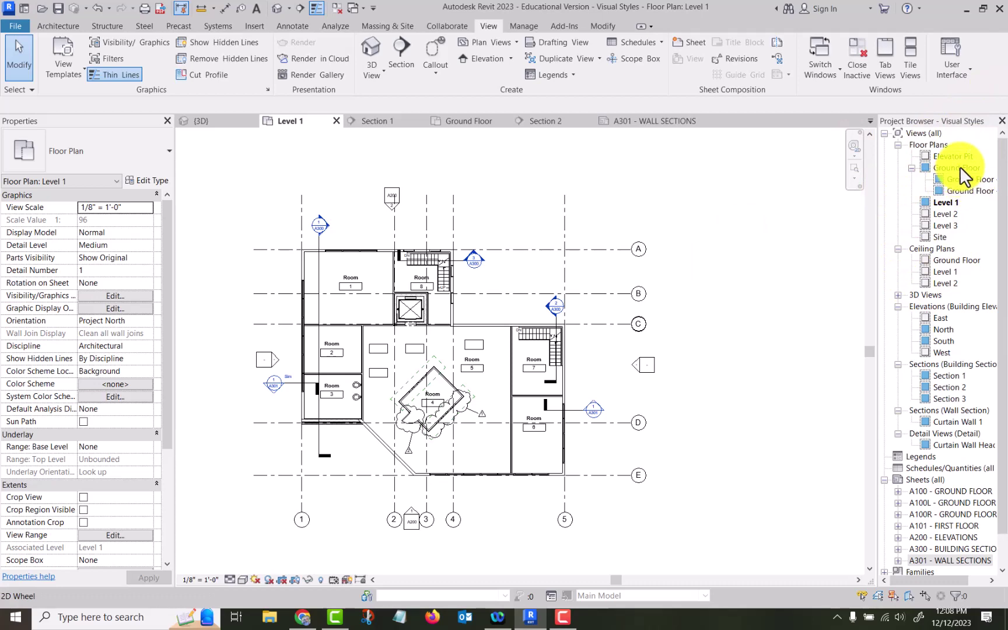
{"action": "left_click", "coordinate": [476, 122]}
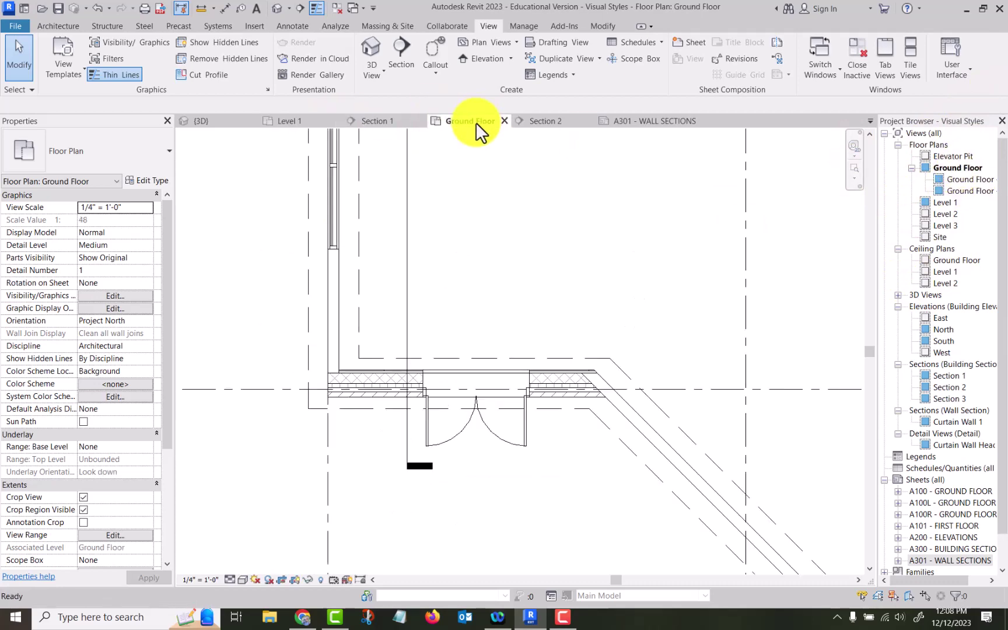
{"action": "scroll", "coordinate": [559, 194], "scroll_direction": "down", "scroll_amount": 5}
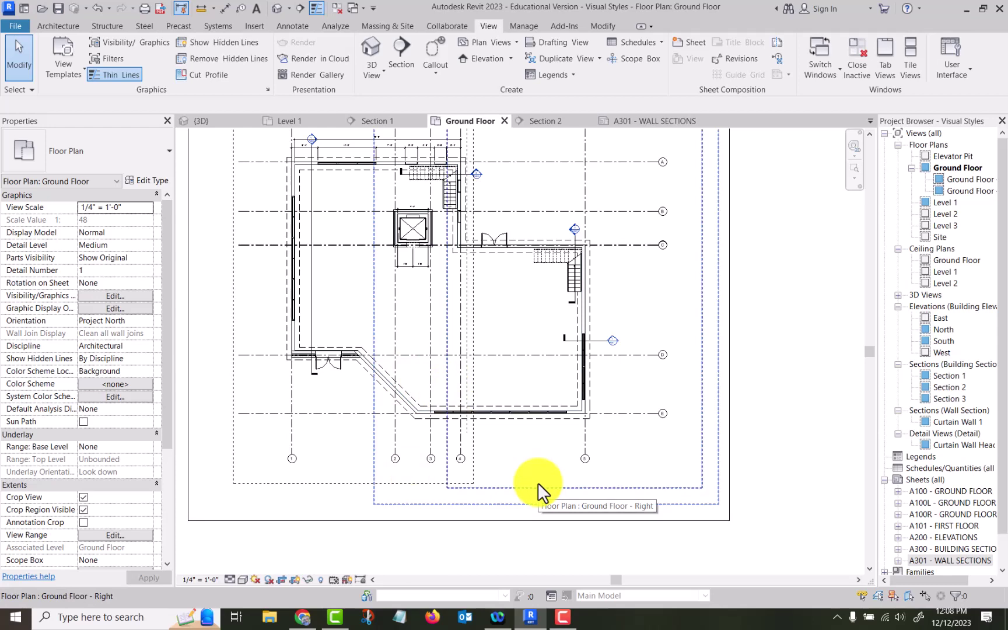
Step: Open the Ground Floor - Left dependent view and examine which part of the plan its crop region covers
{"action": "double_click", "coordinate": [984, 181]}
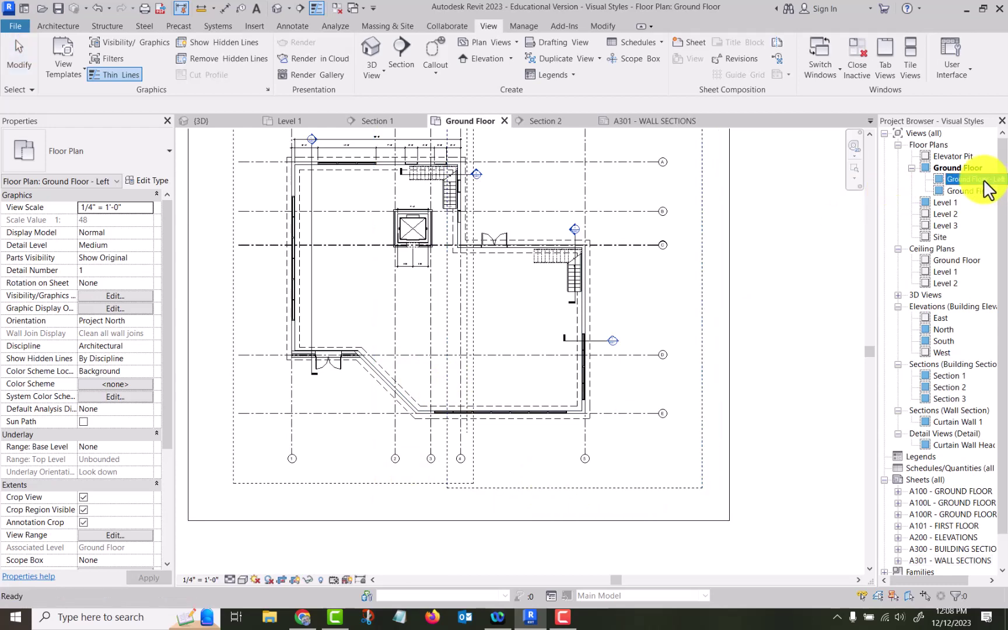
{"action": "middle_click_drag", "start_coordinate": [685, 302], "coordinate": [583, 334]}
{"action": "scroll", "coordinate": [704, 313], "scroll_direction": "down", "scroll_amount": 1}
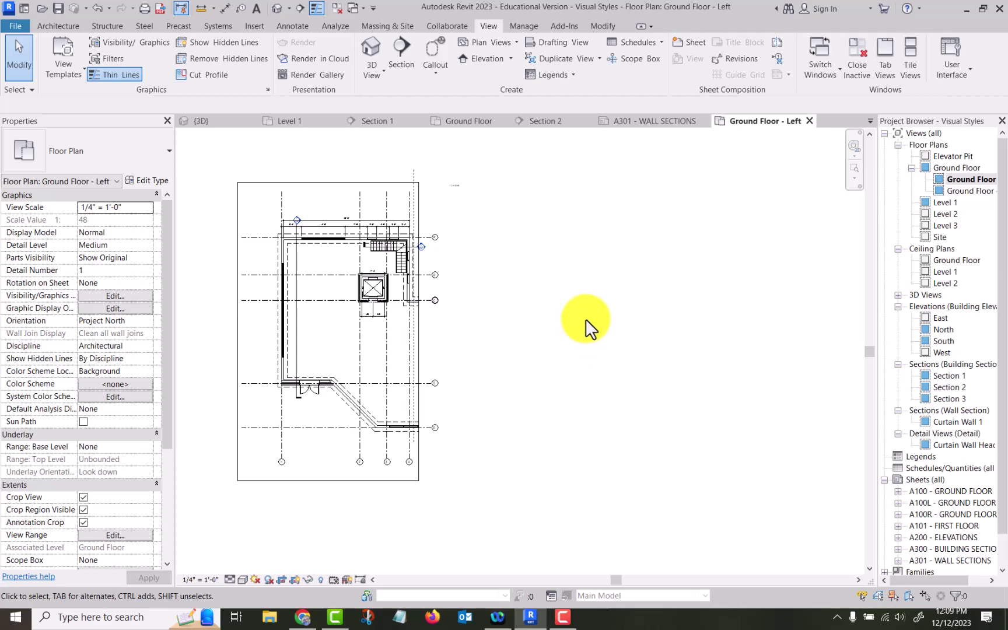
{"action": "scroll", "coordinate": [344, 344], "scroll_direction": "up", "scroll_amount": 2}
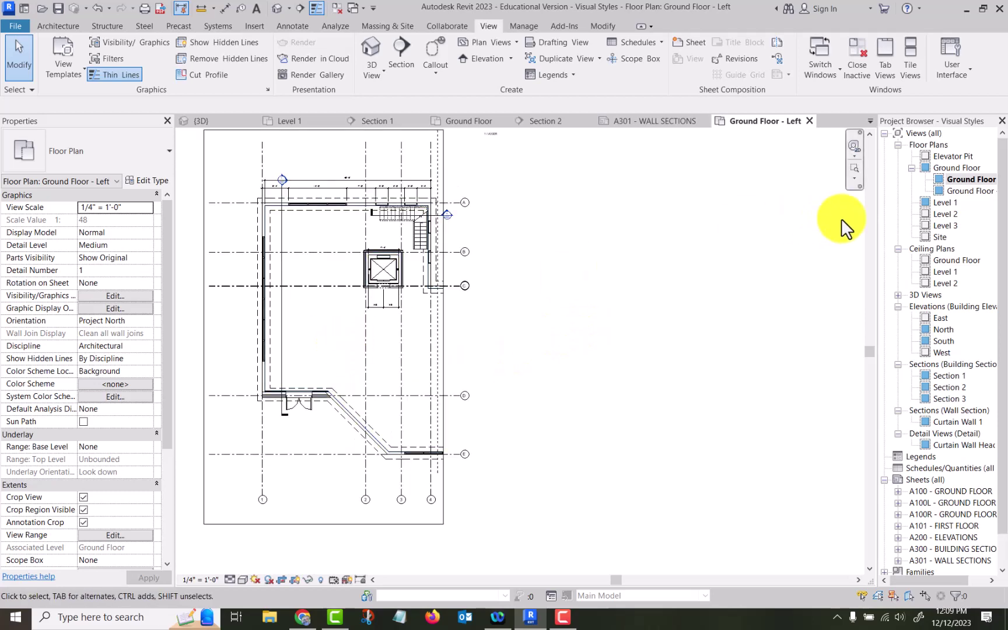
Step: Open the Ground Floor - Right dependent view and examine the extent of its cropped plan
{"action": "double_click", "coordinate": [969, 189]}
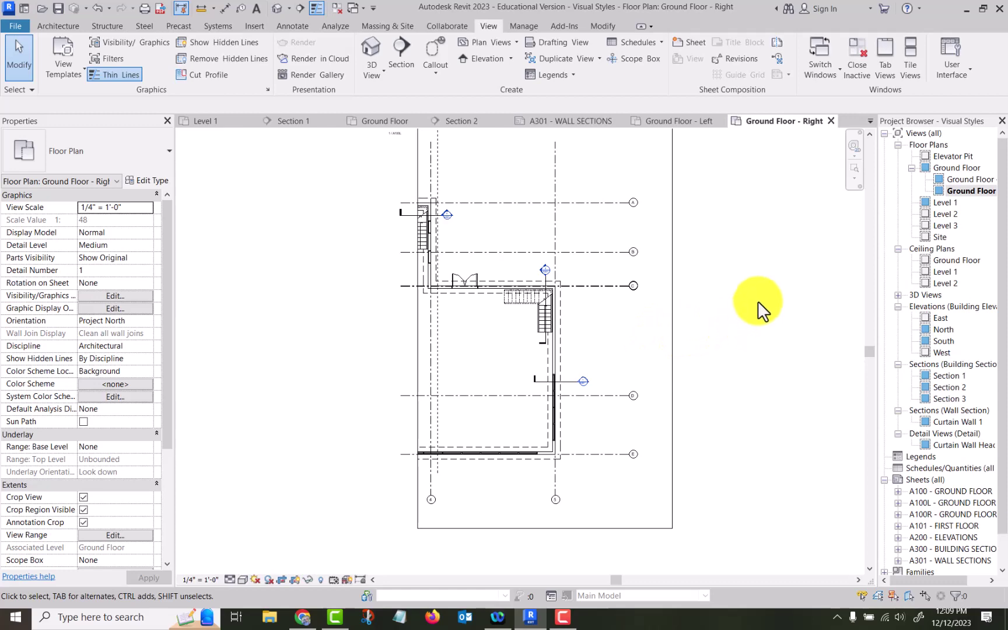
{"action": "scroll", "coordinate": [758, 301], "scroll_direction": "down", "scroll_amount": 1}
{"action": "middle_click_drag", "start_coordinate": [764, 273], "coordinate": [706, 294]}
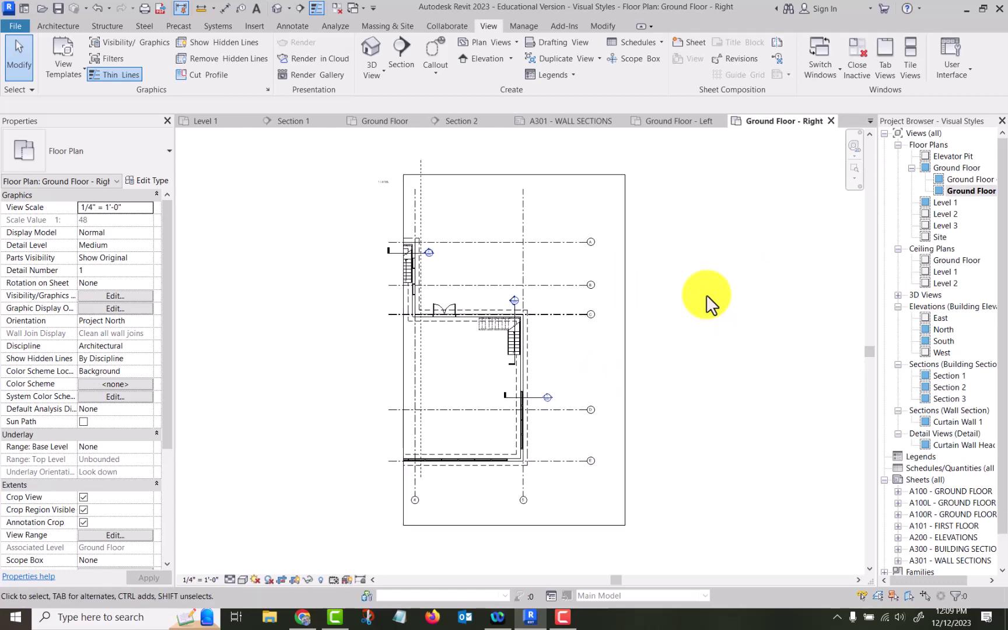